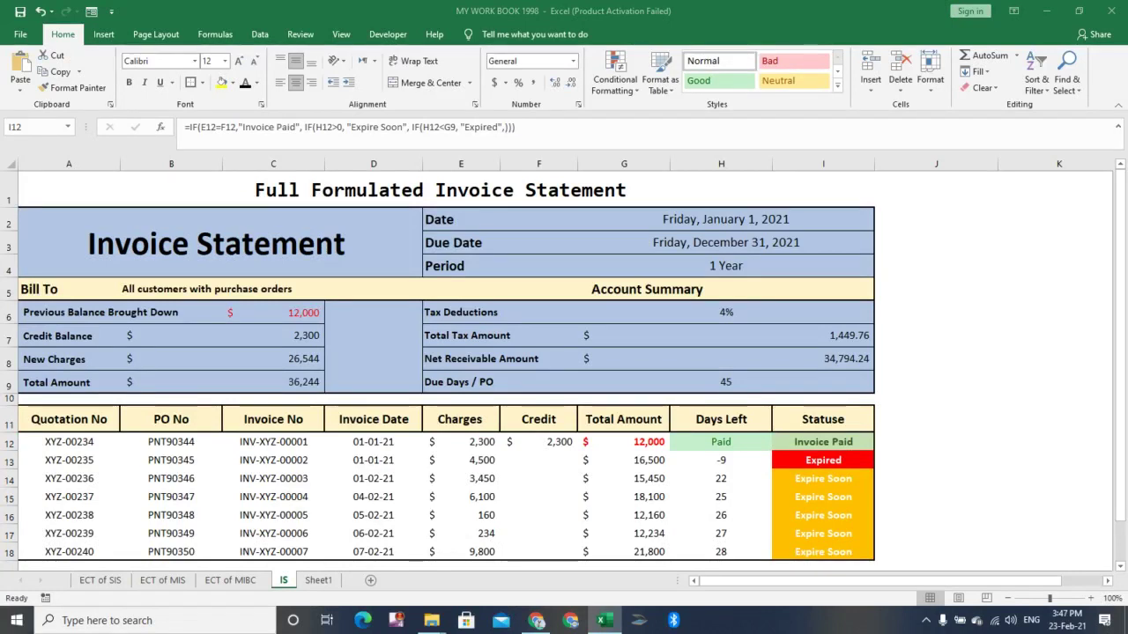
- Examine the IS sheet's title, Invoice Date header, first-row Credit formula, and the Tax Deductions and Total Tax Amount cells
left_click(499, 243)
left_click(353, 248)
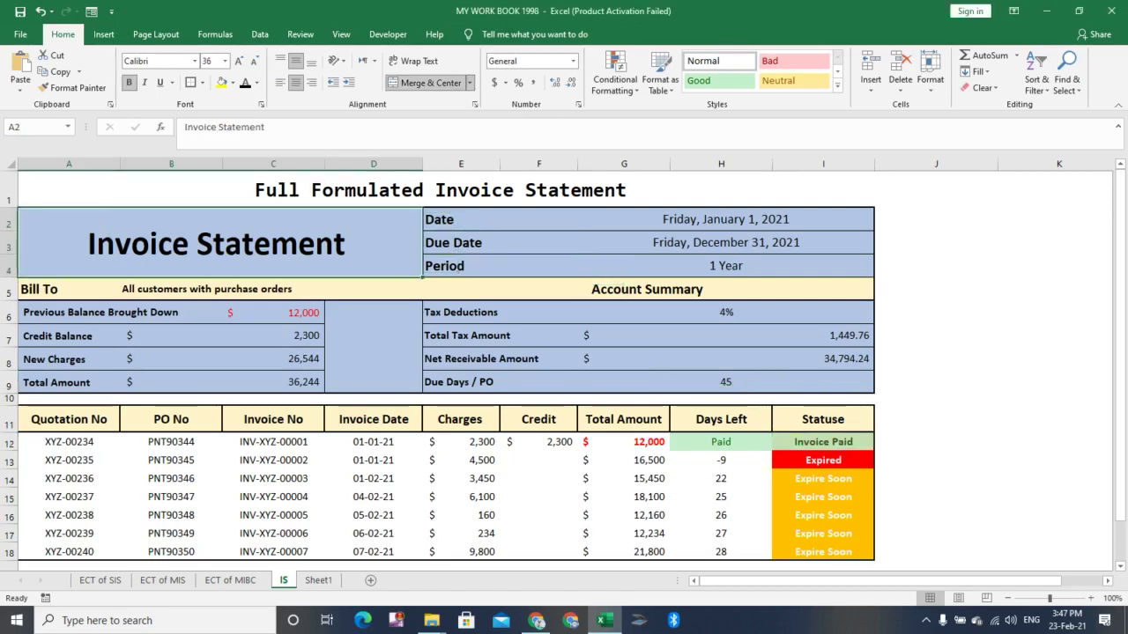
left_click(460, 399)
left_click(384, 421)
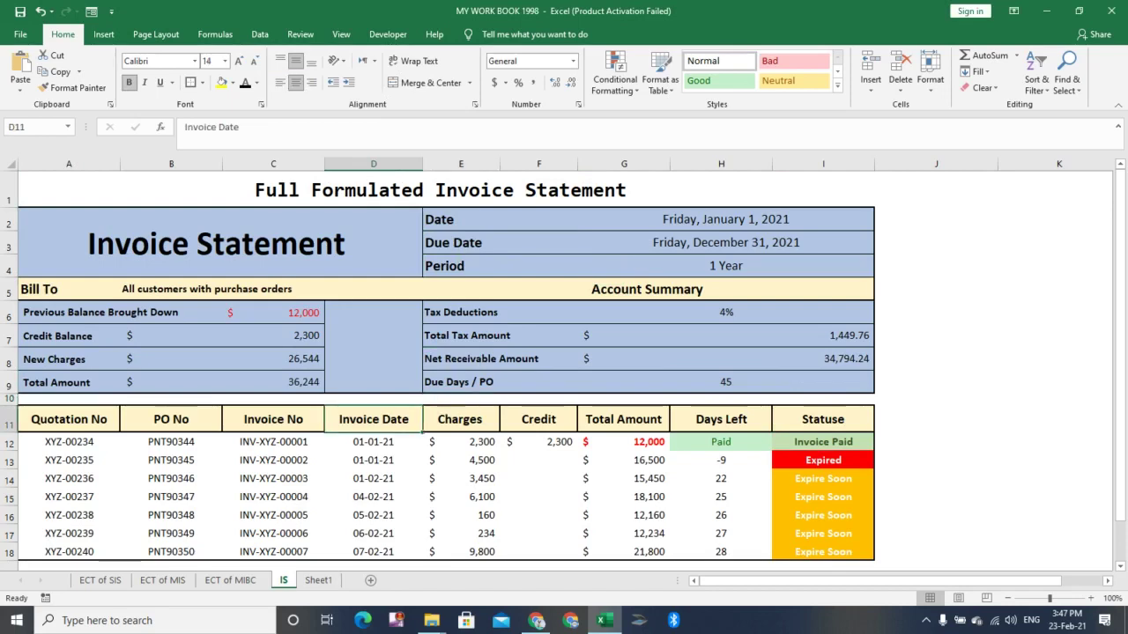
left_click(624, 442)
left_click(539, 442)
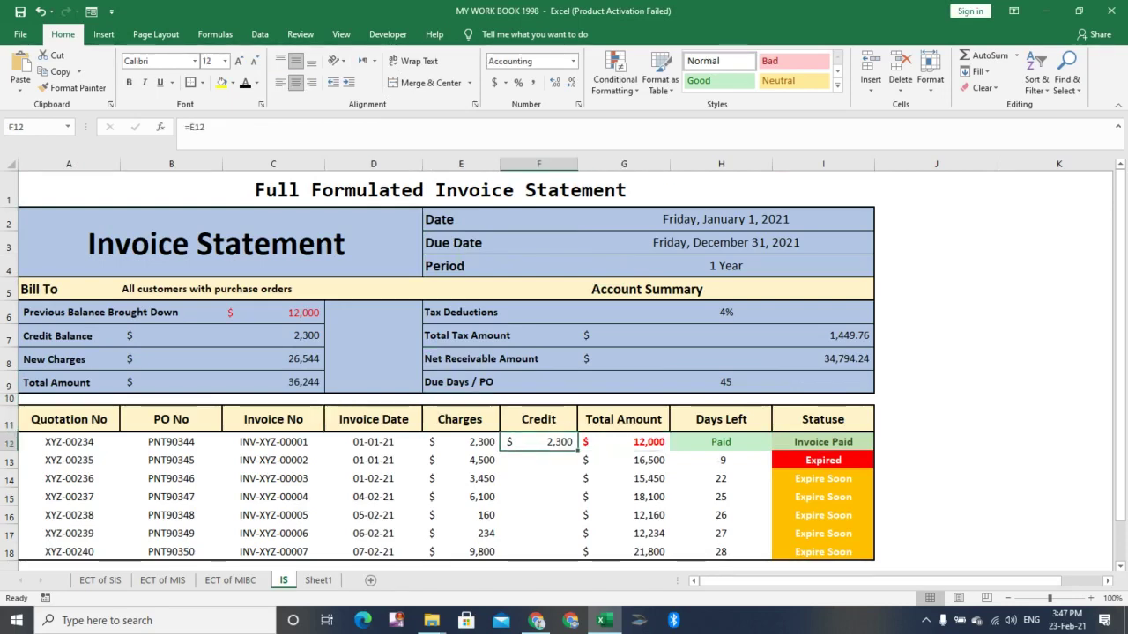
left_click(726, 313)
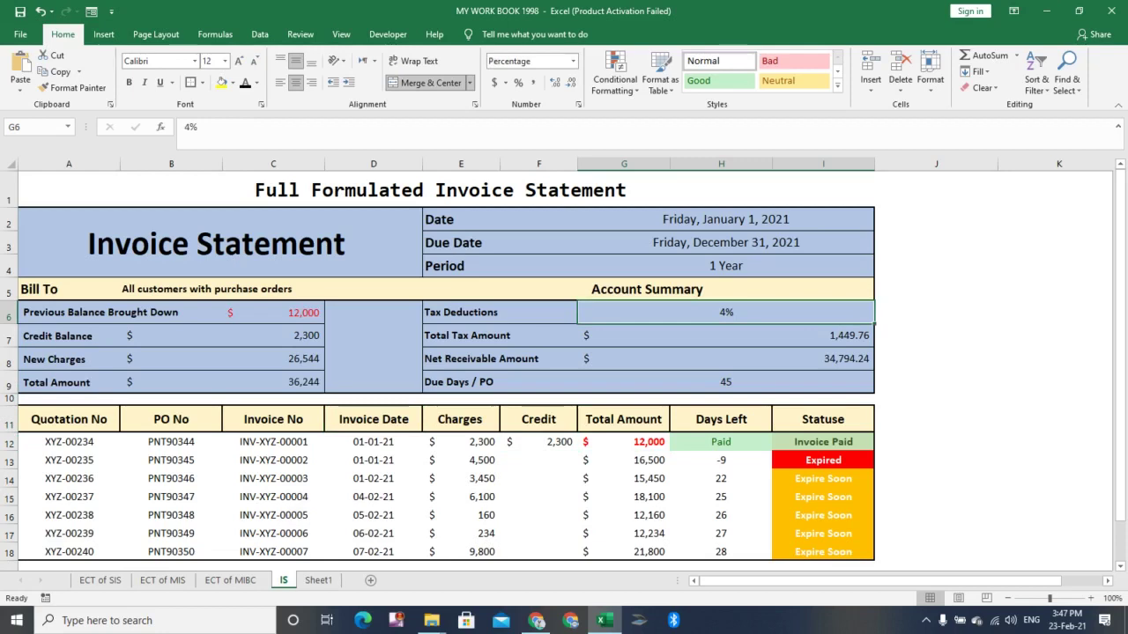
left_click(726, 336)
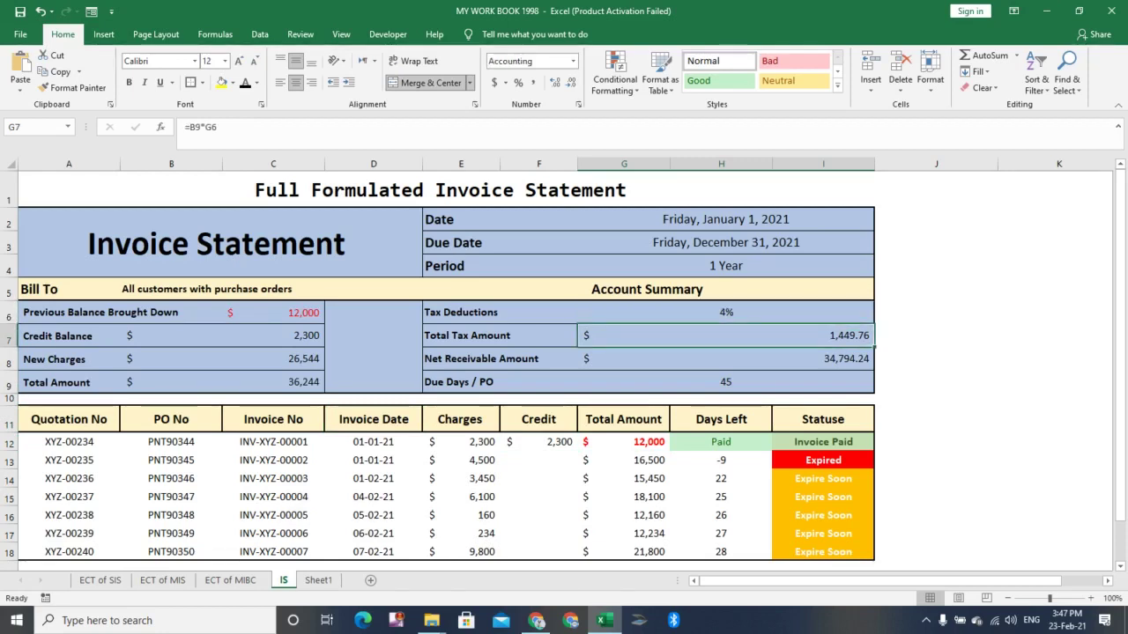
- Examine the Days Left and Statuse formulas in rows 12 to 14, the Due Days / PO cell and the Credit column
left_click(721, 442)
left_click(721, 461)
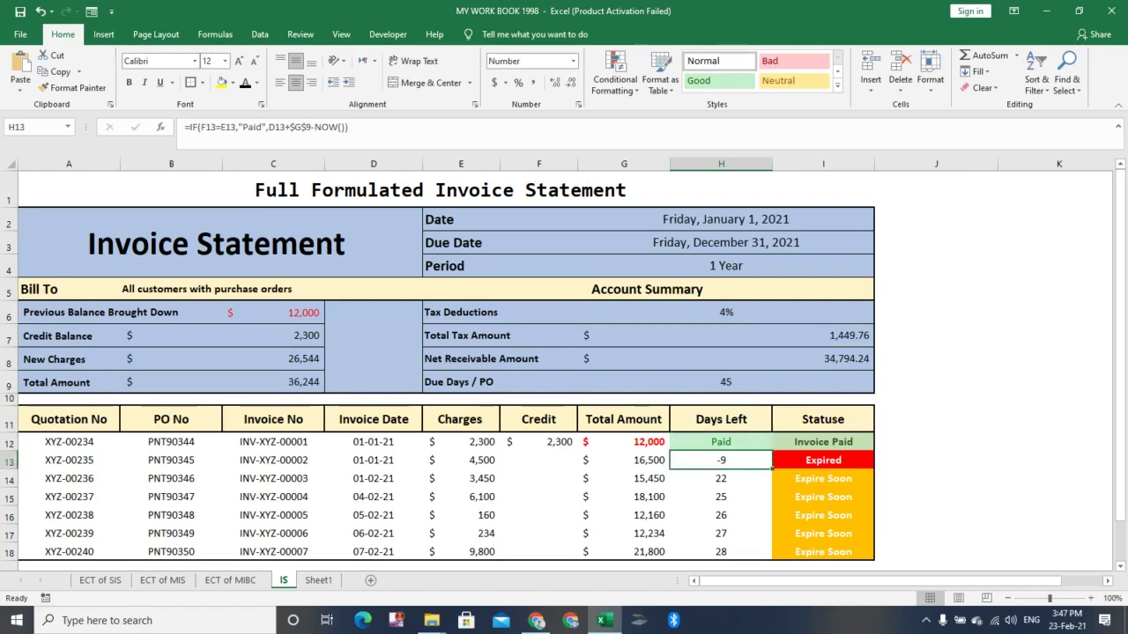
left_click(721, 442)
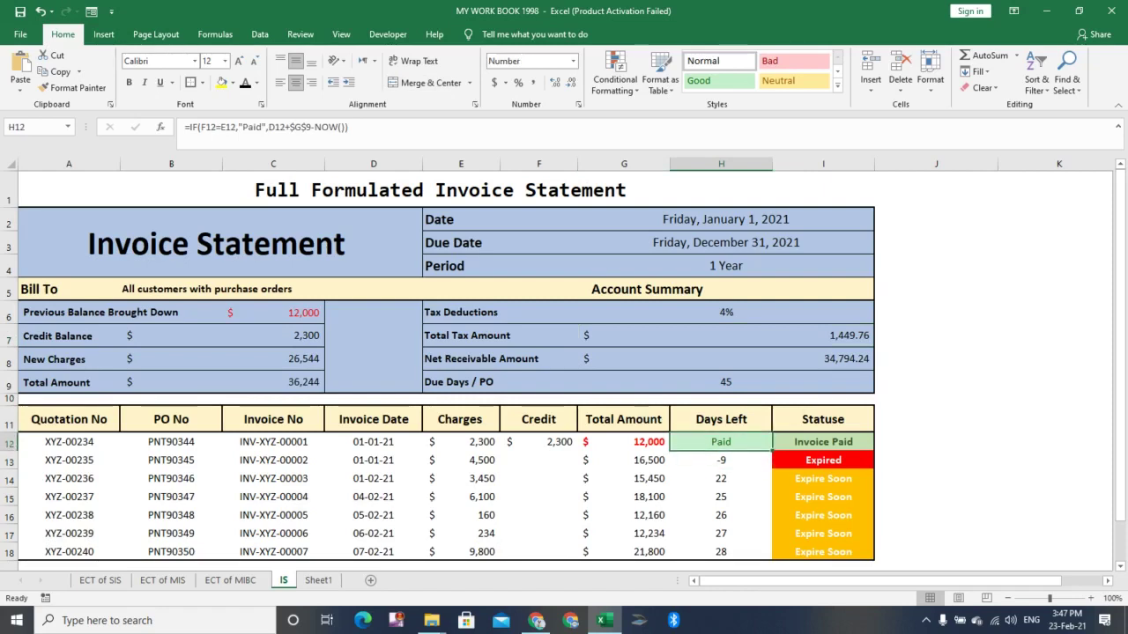
left_click(721, 461)
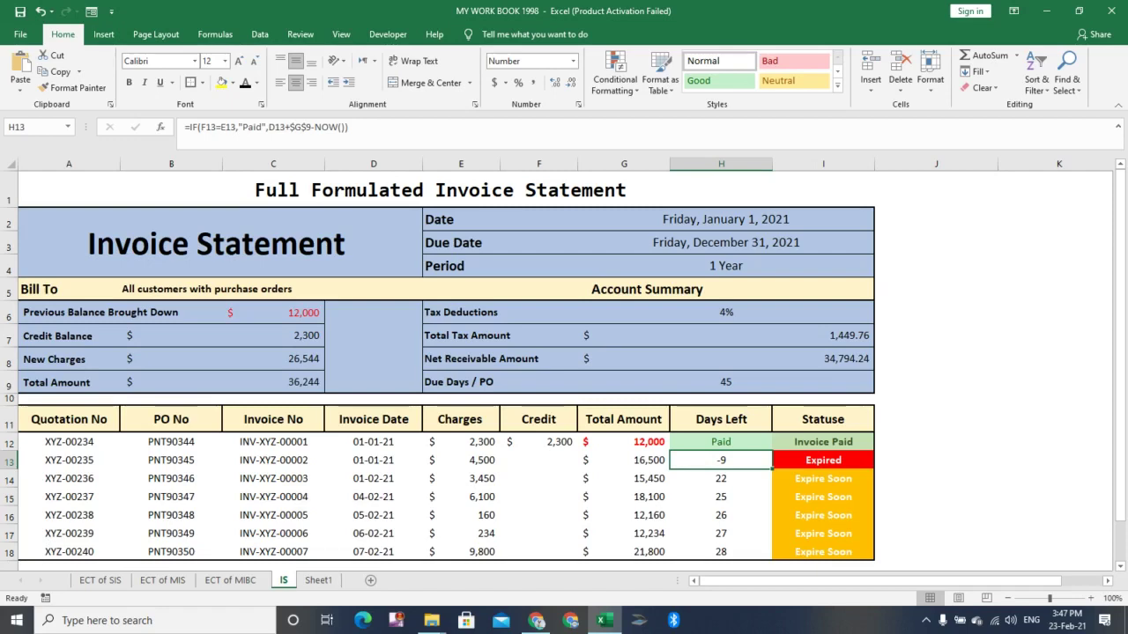
left_click(726, 383)
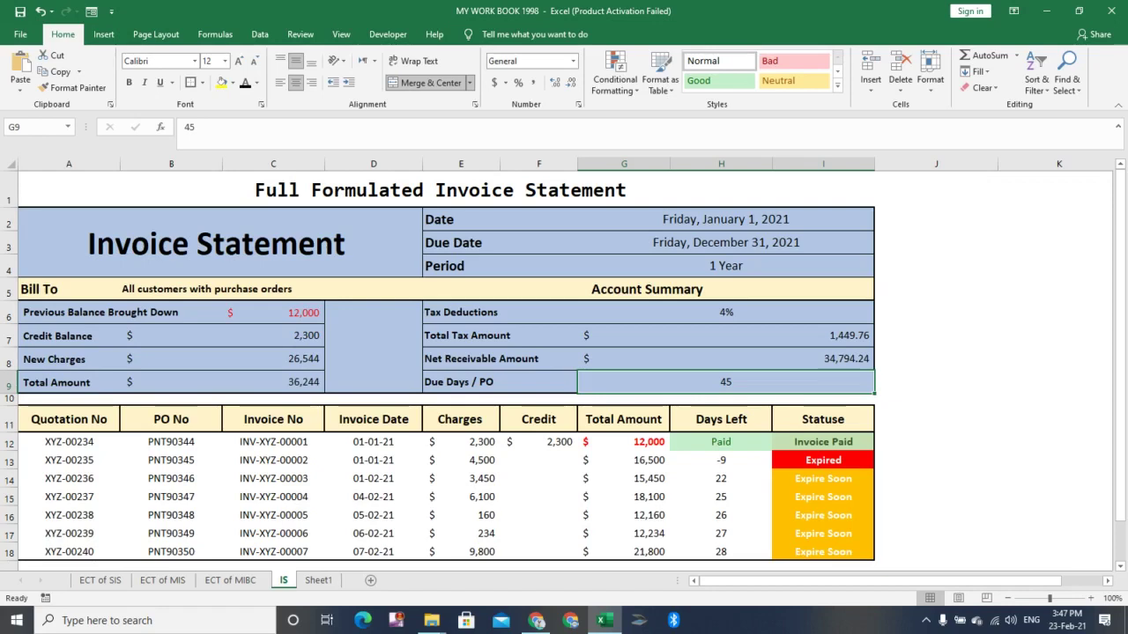
left_click(721, 442)
left_click(721, 460)
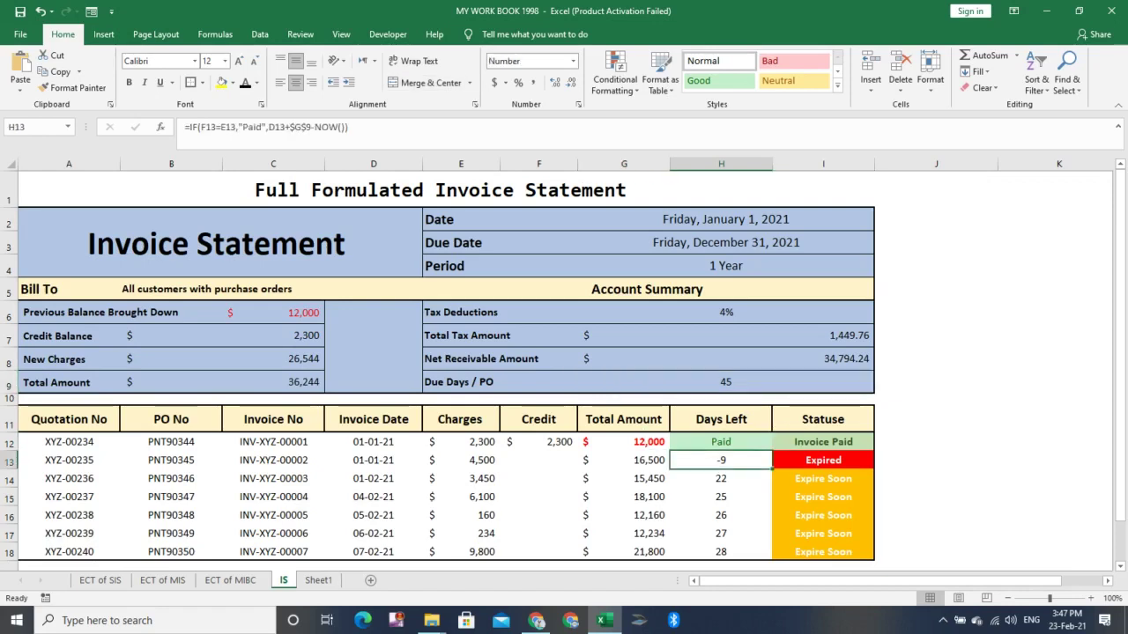
left_click(823, 460)
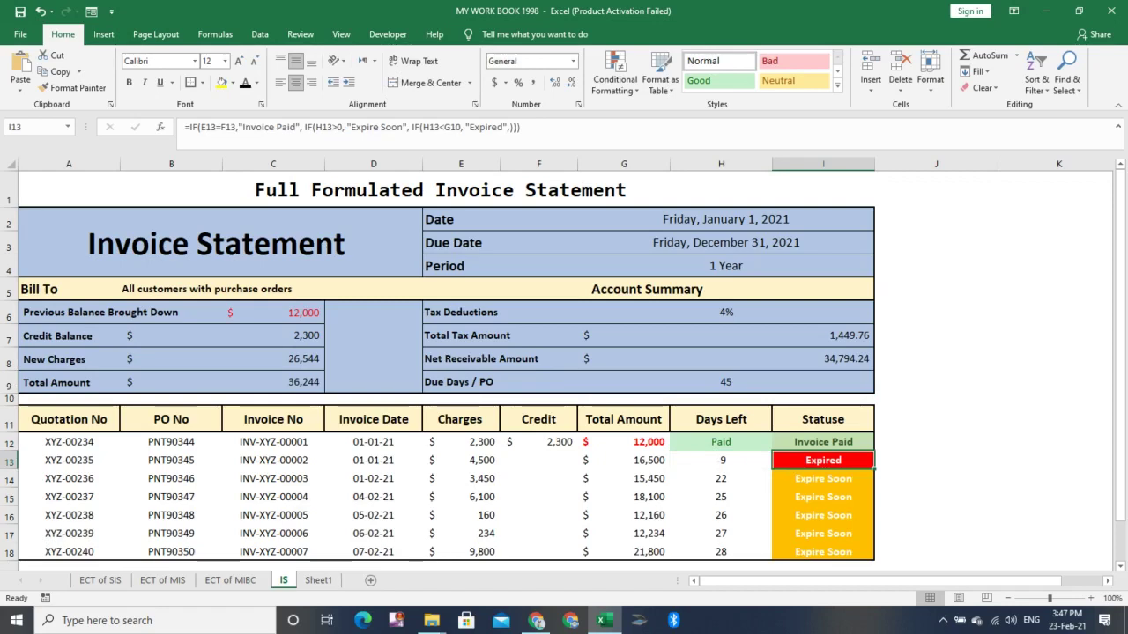
left_click(721, 478)
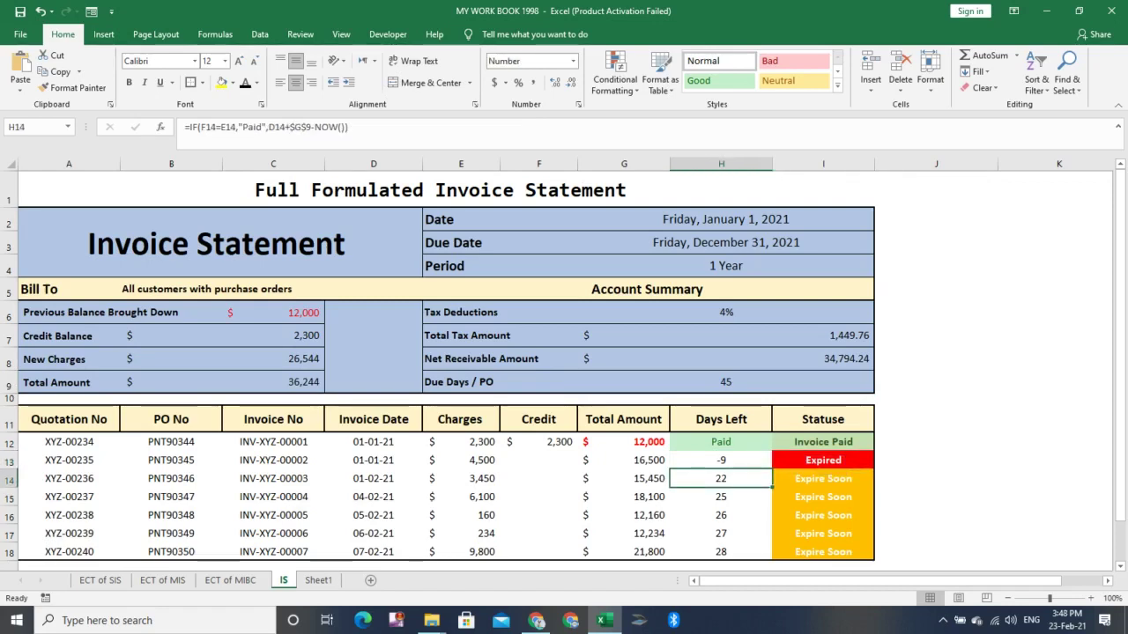
left_click(823, 478)
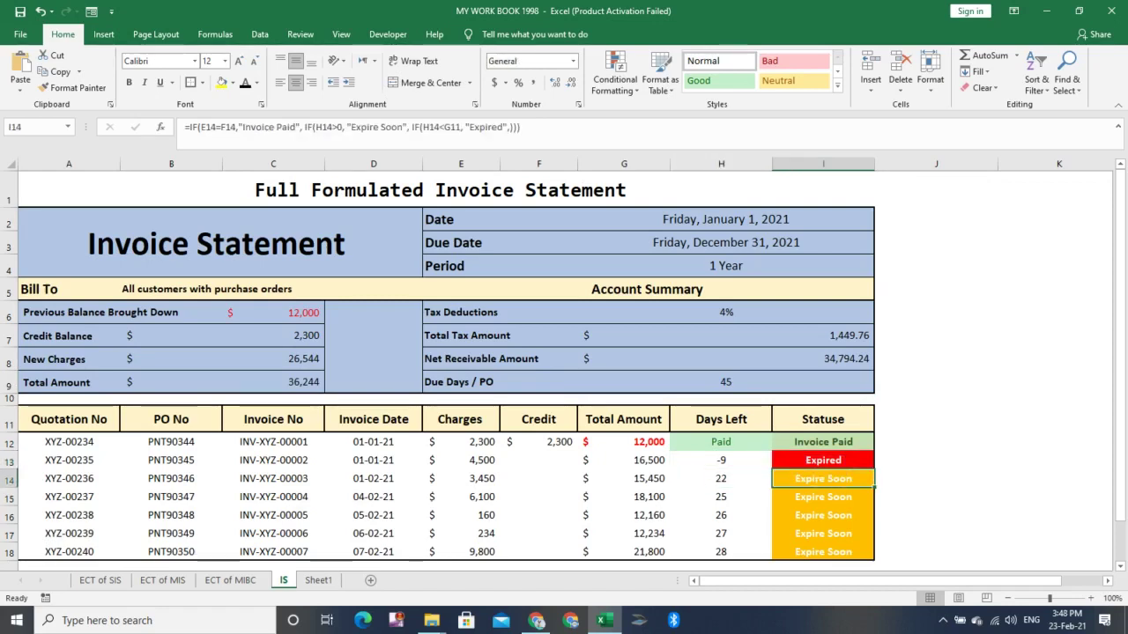
left_click(538, 515)
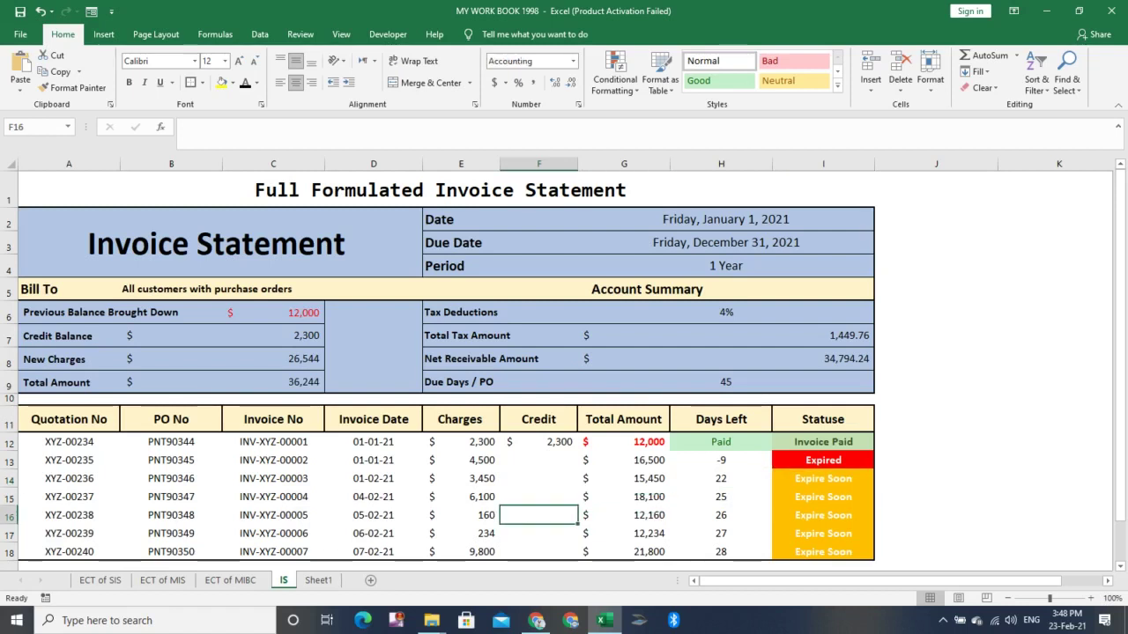
left_click(538, 497)
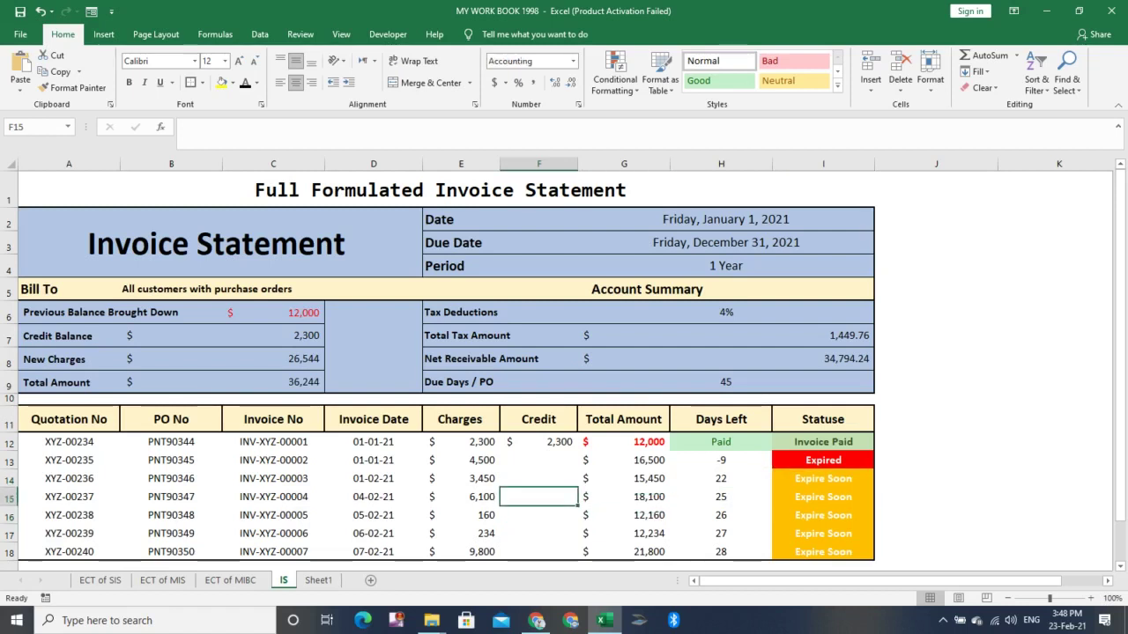
left_click(539, 533)
left_click(538, 479)
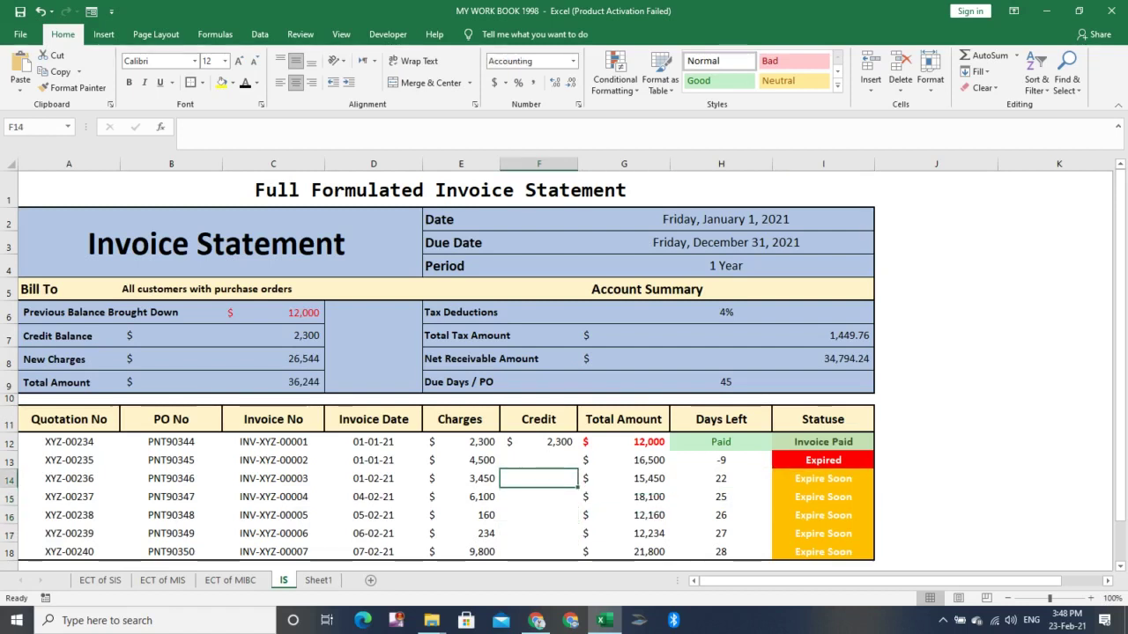
left_click(538, 460)
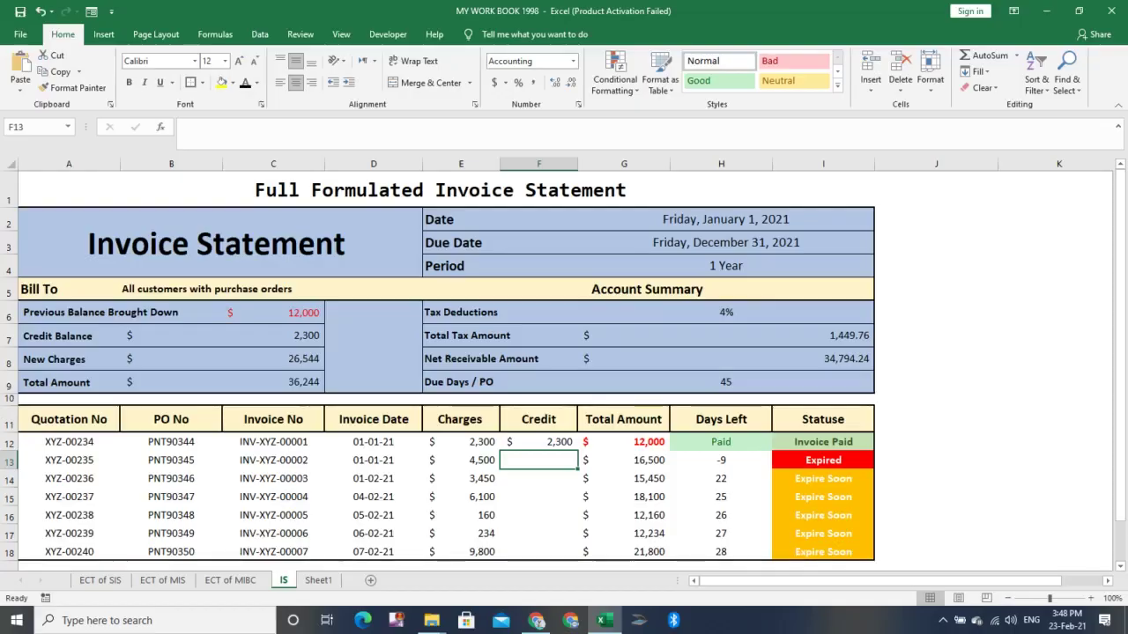
- Switch to Sheet1 with the unfilled invoice statement after comparing it with the finished one on the IS sheet
left_click(318, 581)
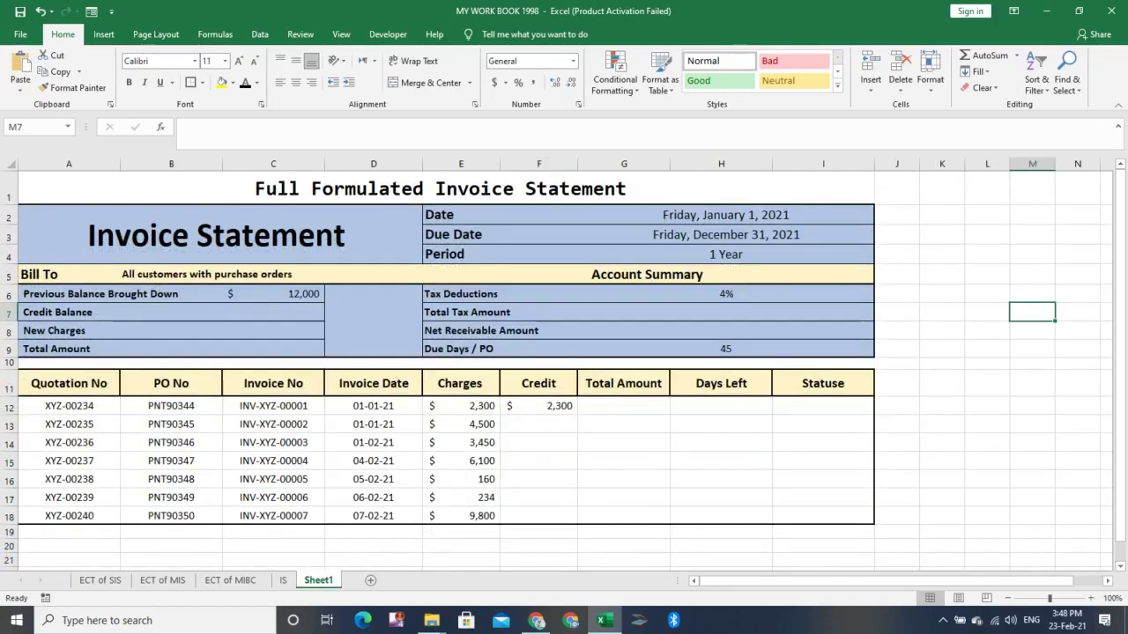
key("ctrl+Page_Up")
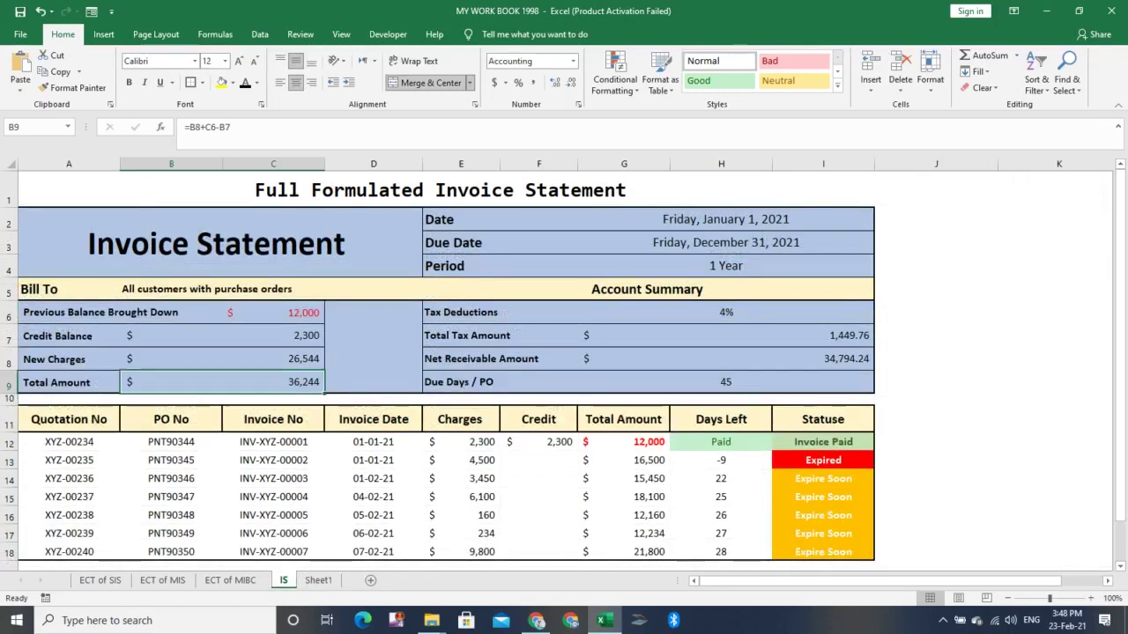
key("ctrl+Page_Down")
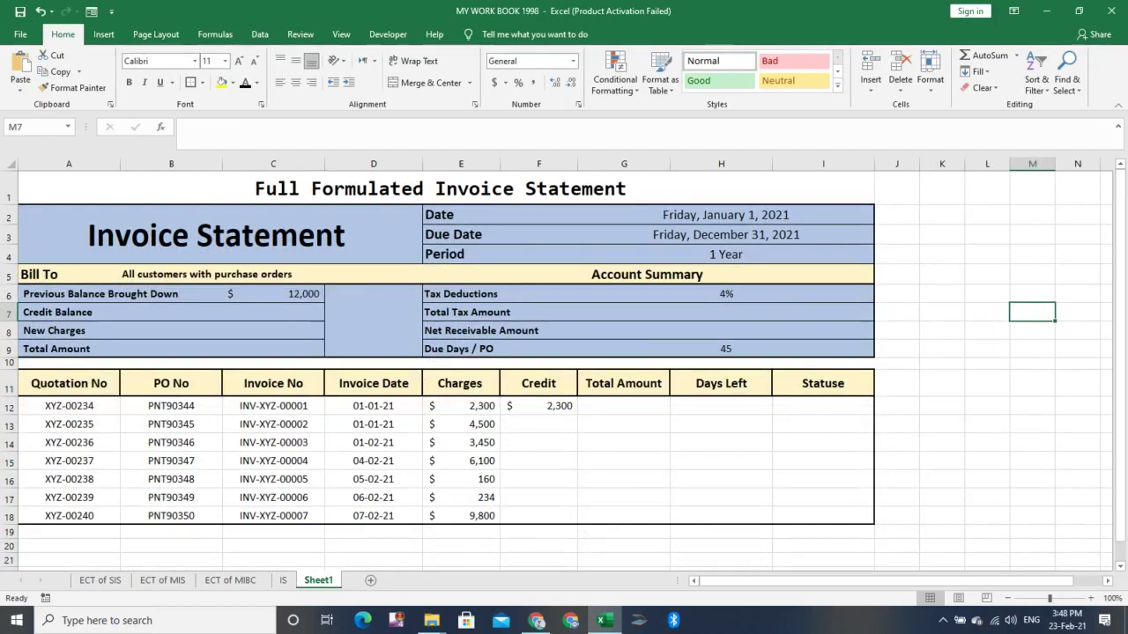
left_click(623, 424)
left_click(721, 461)
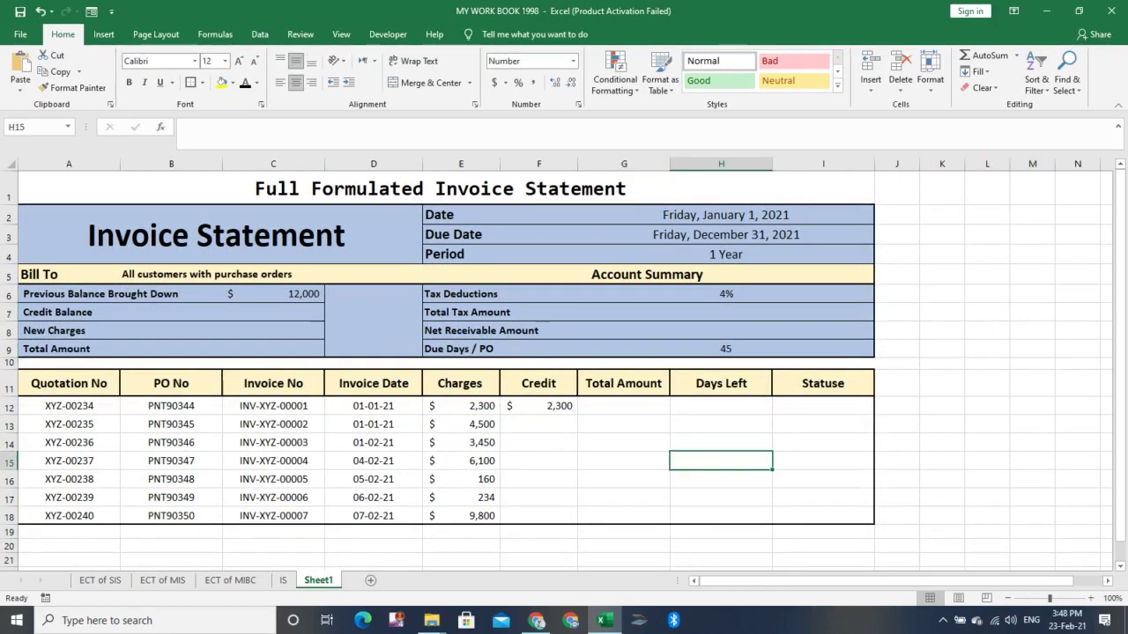
left_click(624, 479)
left_click(624, 406)
left_click(721, 424)
left_click(624, 479)
left_click(623, 424)
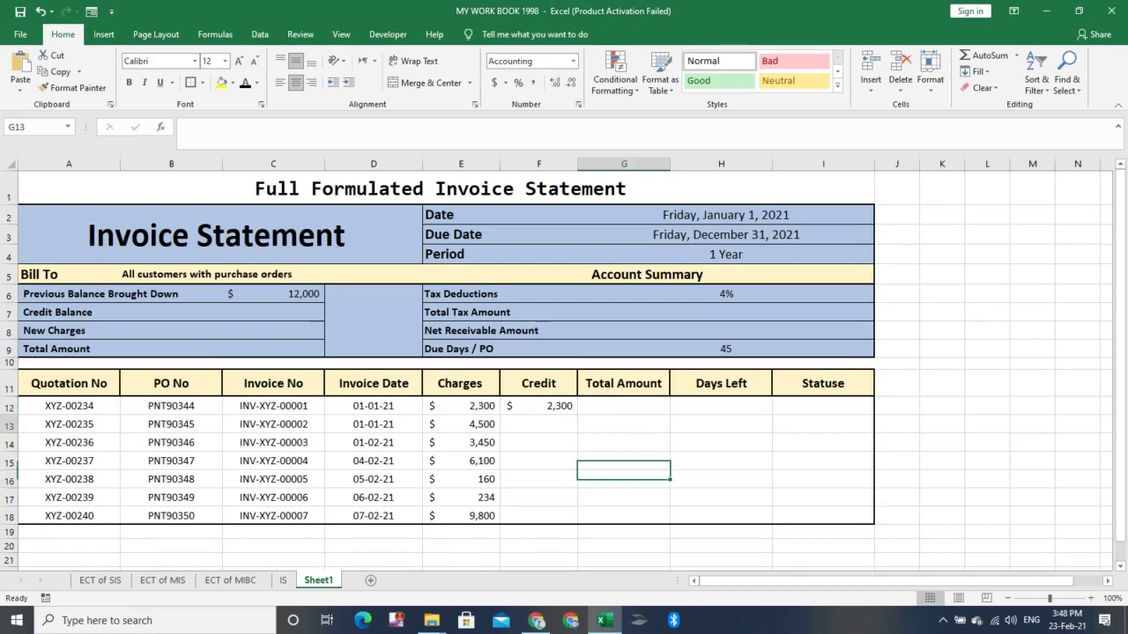
left_click(624, 406)
left_click(721, 425)
left_click(624, 498)
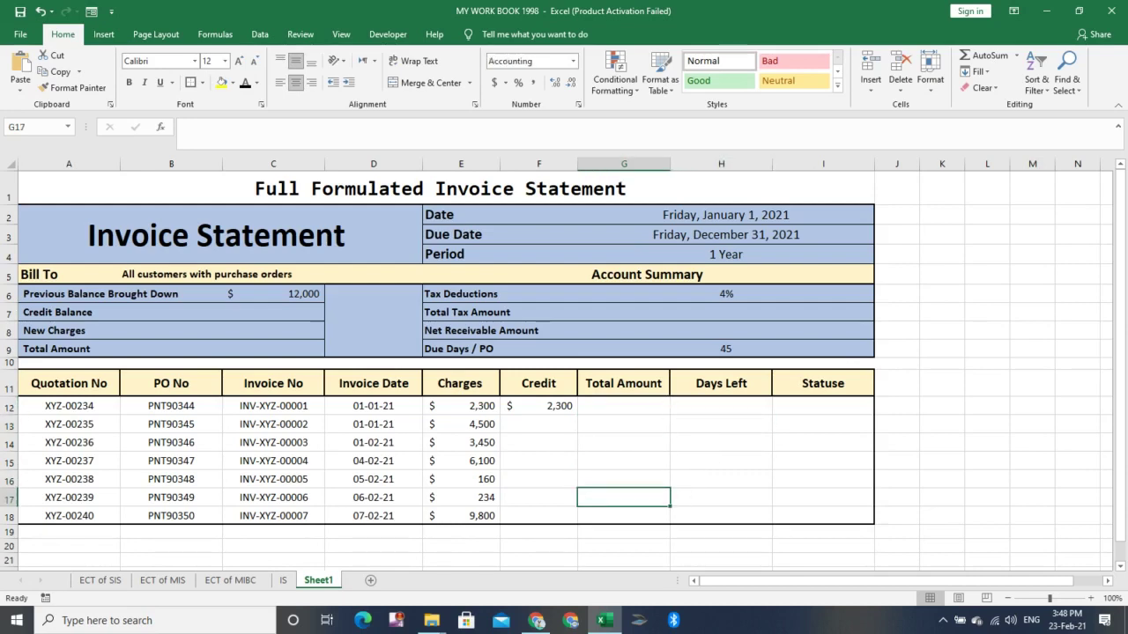
- Change the font color of the Previous Balance Brought Down amount in C6 to red
left_click(120, 294)
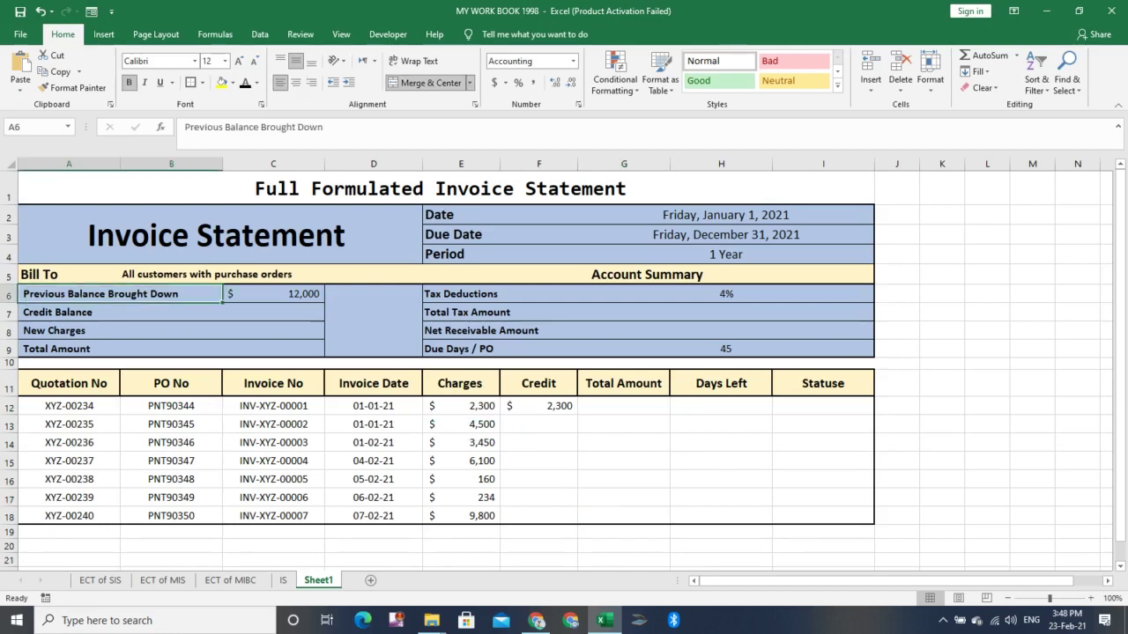
left_click(274, 294)
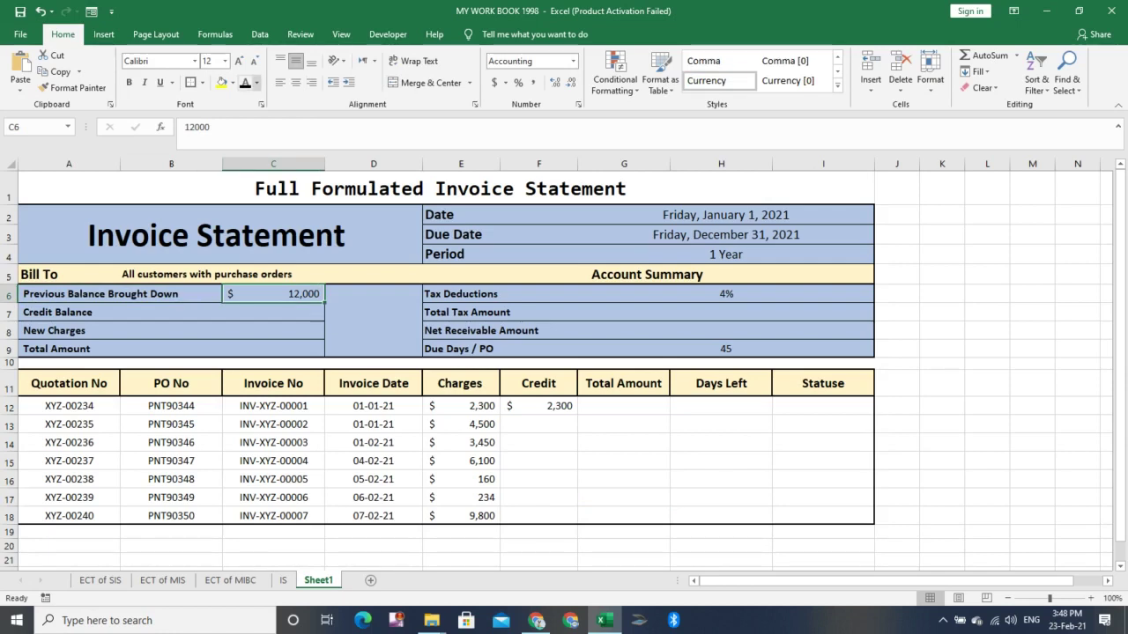
left_click(257, 83)
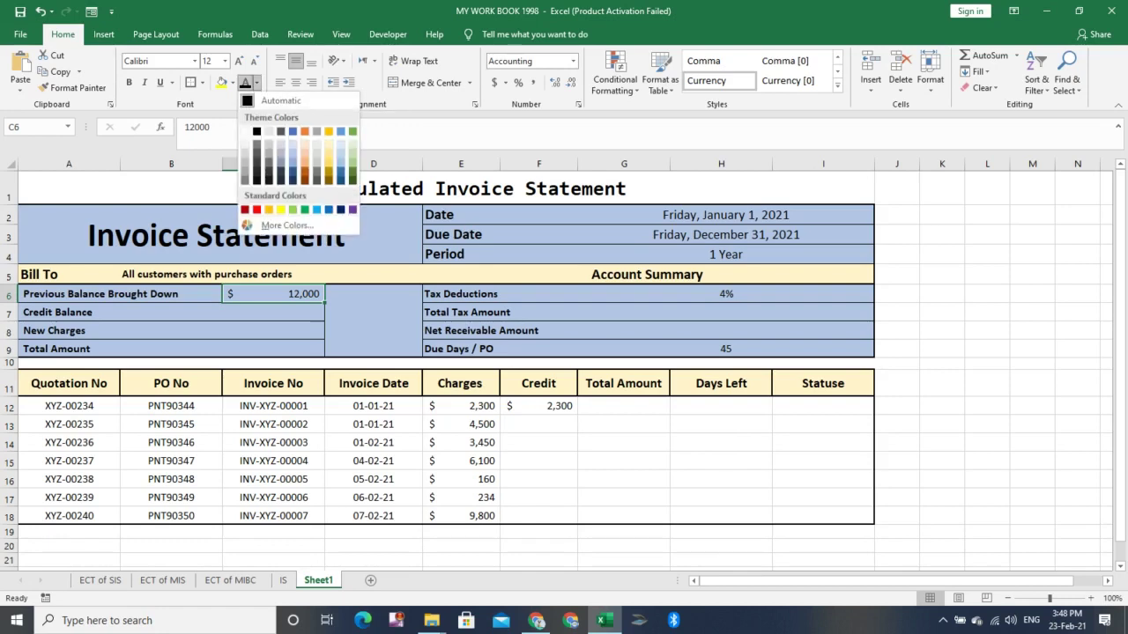
left_click(257, 210)
left_click(220, 312)
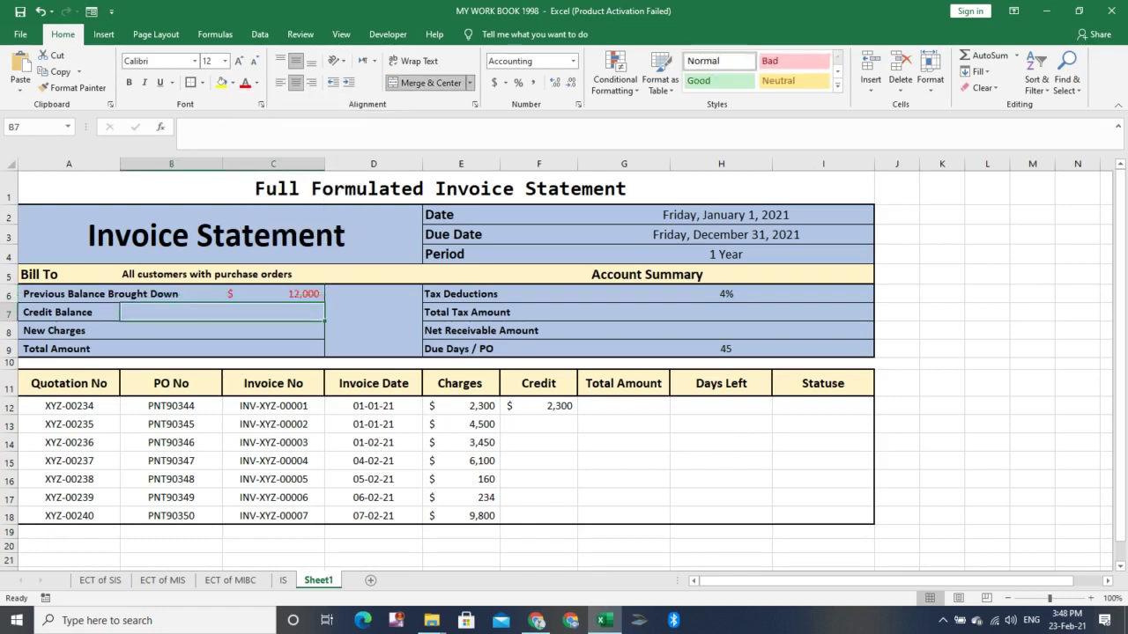
left_click(273, 294)
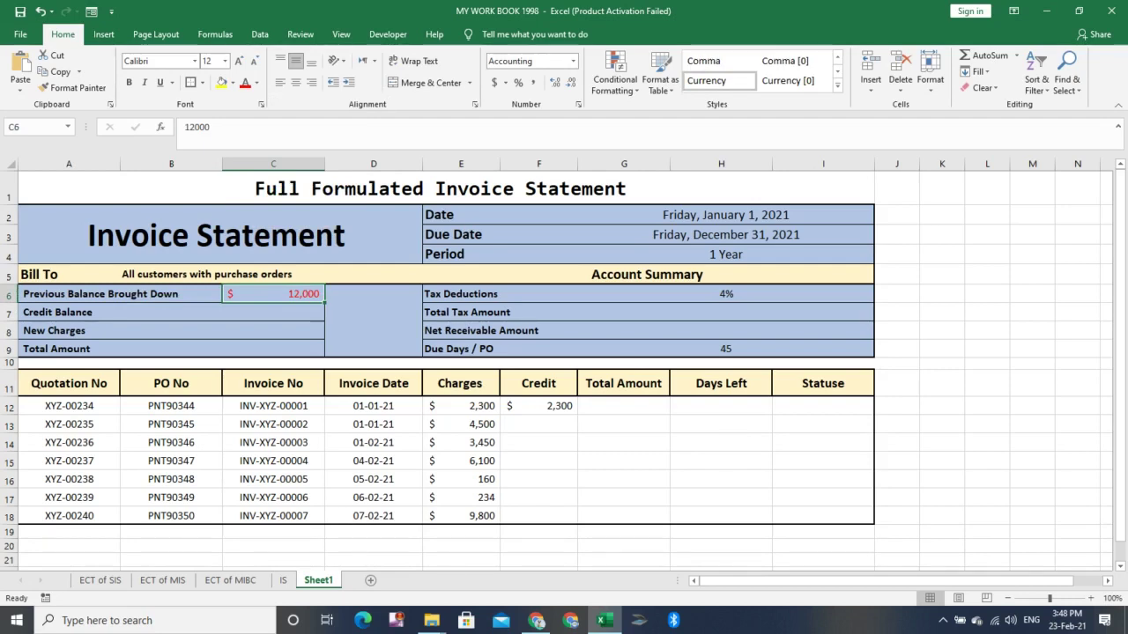
- Begin a function formula in the Credit Balance cell B7
left_click(538, 425)
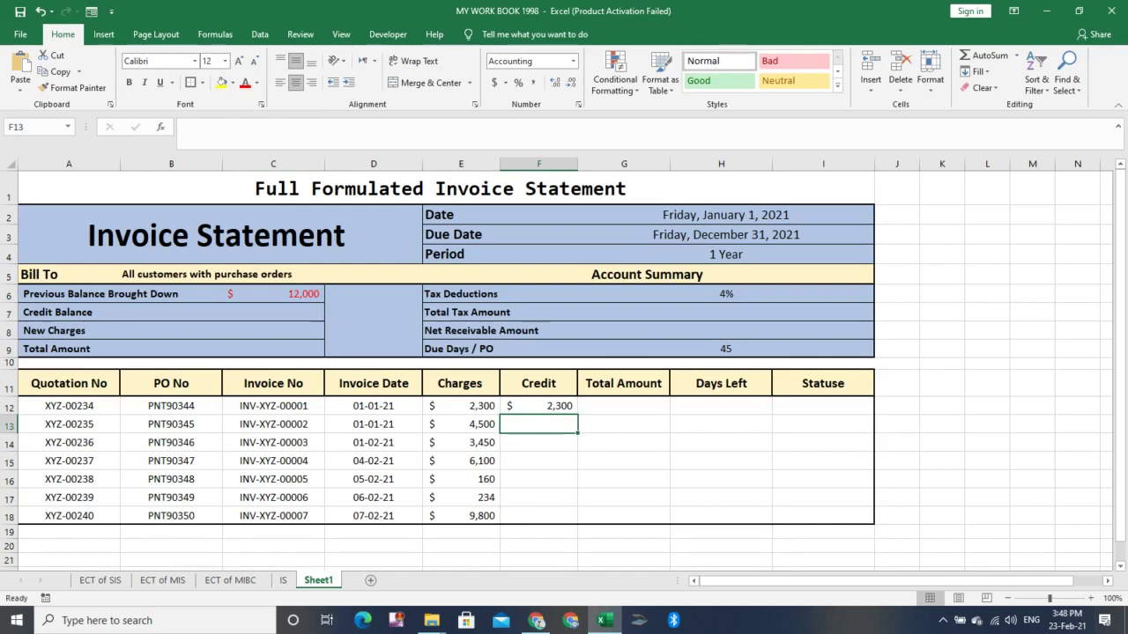
left_click(222, 312)
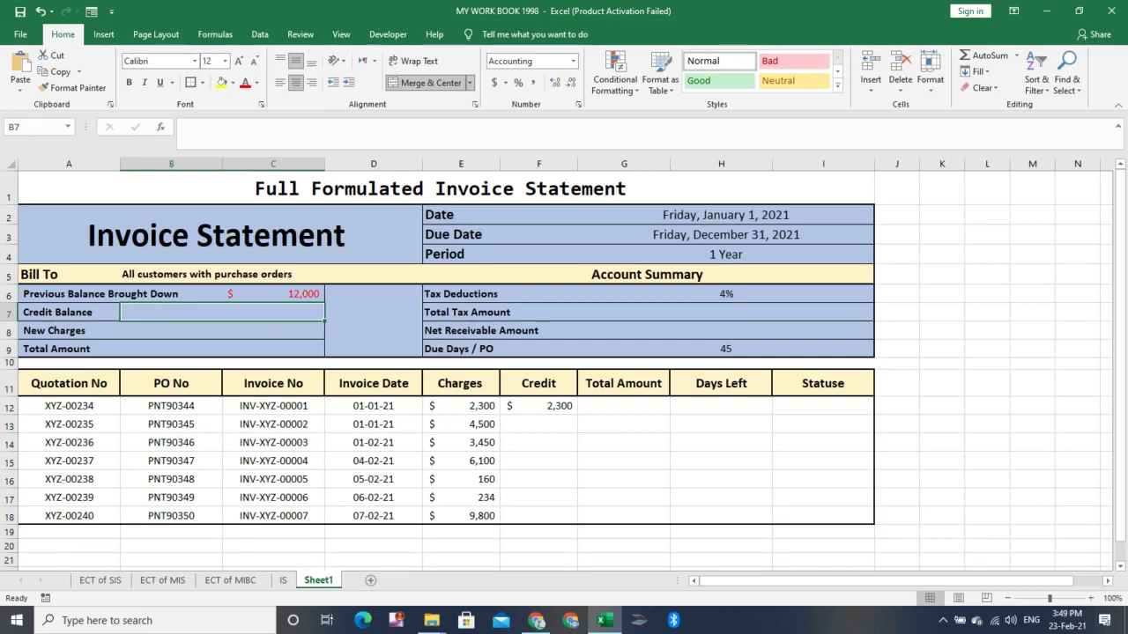
type("=")
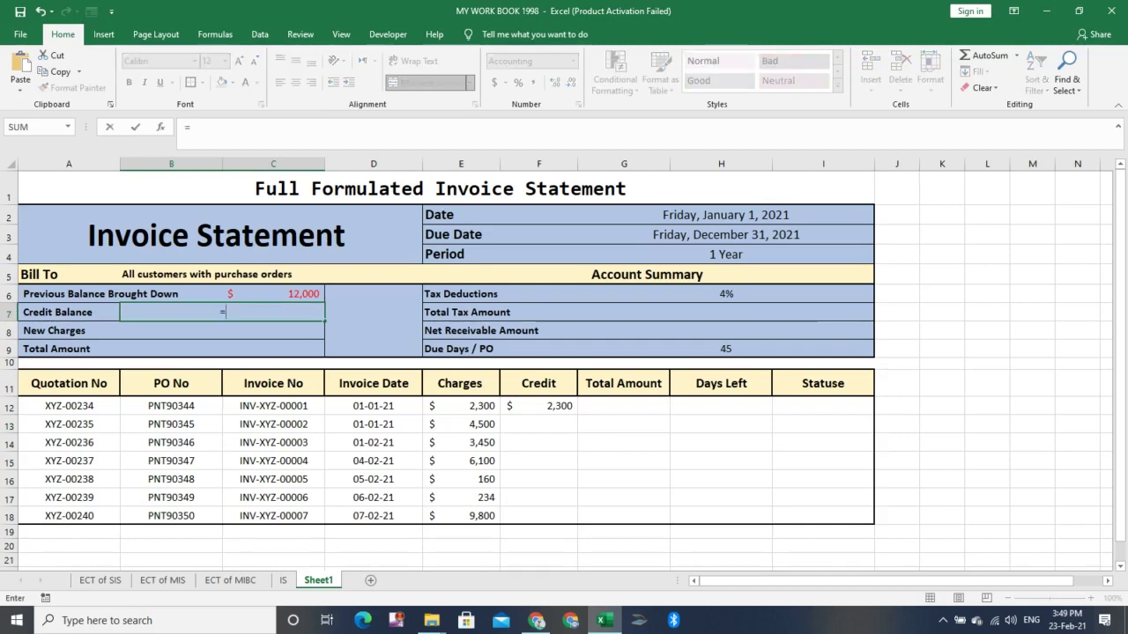
type("su")
key("Tab")
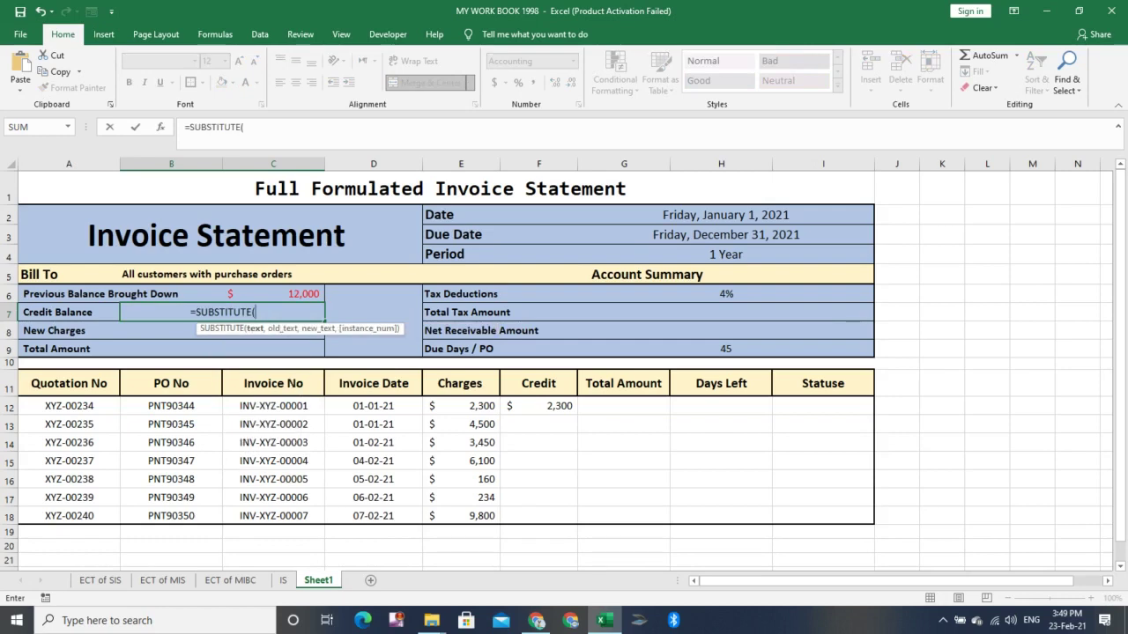
key("BackSpace")
key("BackSpace")
key("BackSpace")
key("BackSpace")
key("BackSpace")
key("BackSpace")
key("BackSpace")
key("BackSpace")
key("BackSpace")
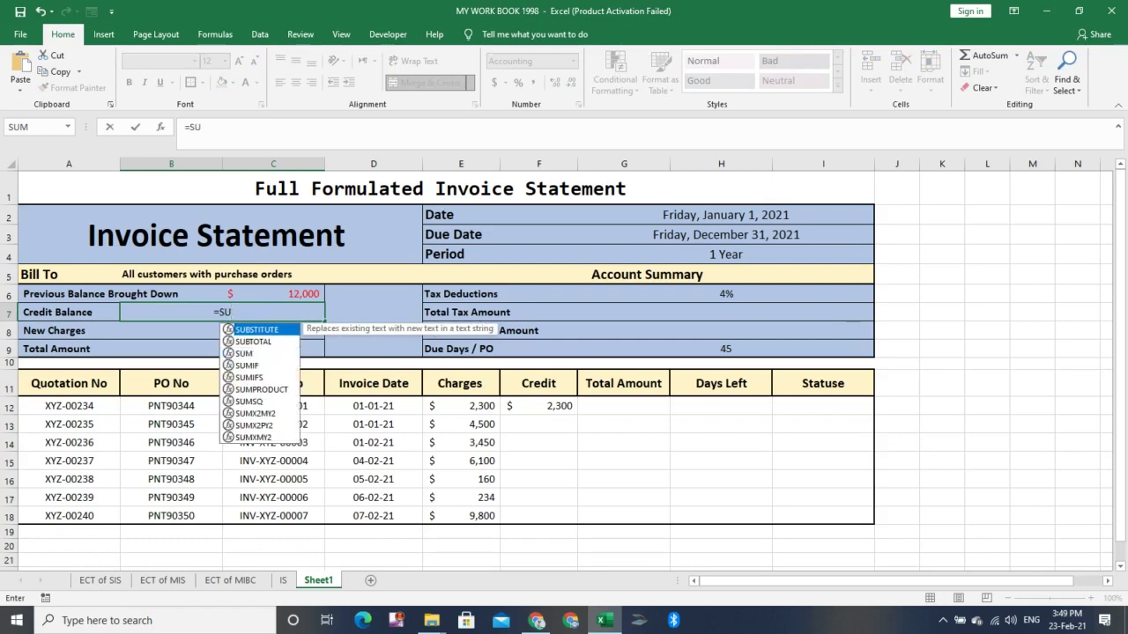
- Complete the Credit Balance formula in B7 as =SUM(F12:F18) to total the Credit column
type("m")
key("Tab")
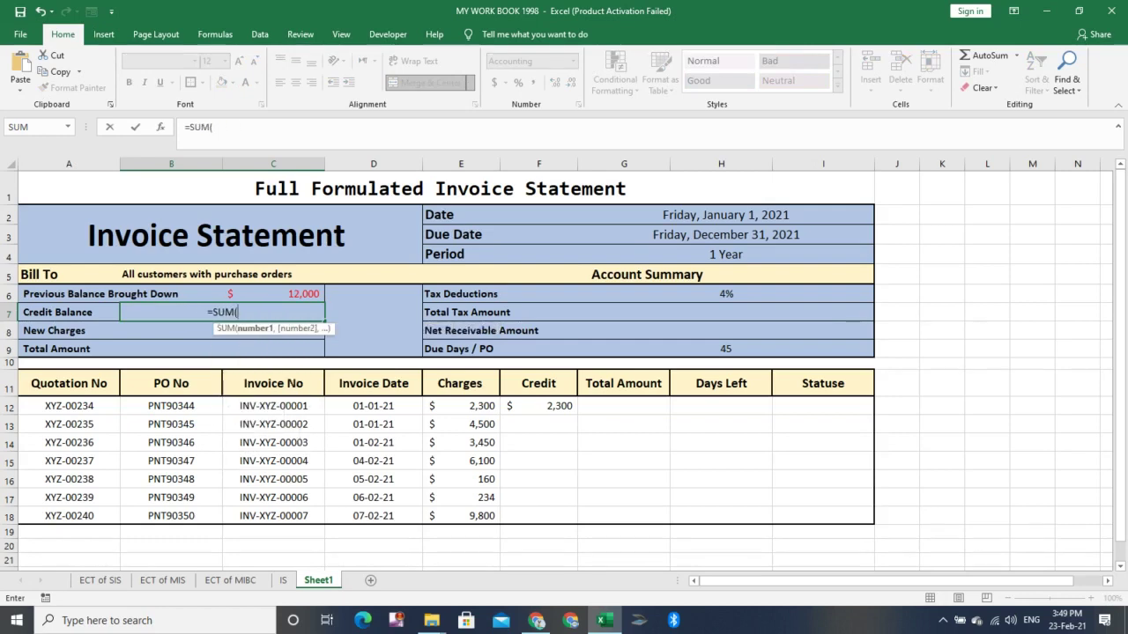
left_click_drag(540, 406, 571, 518)
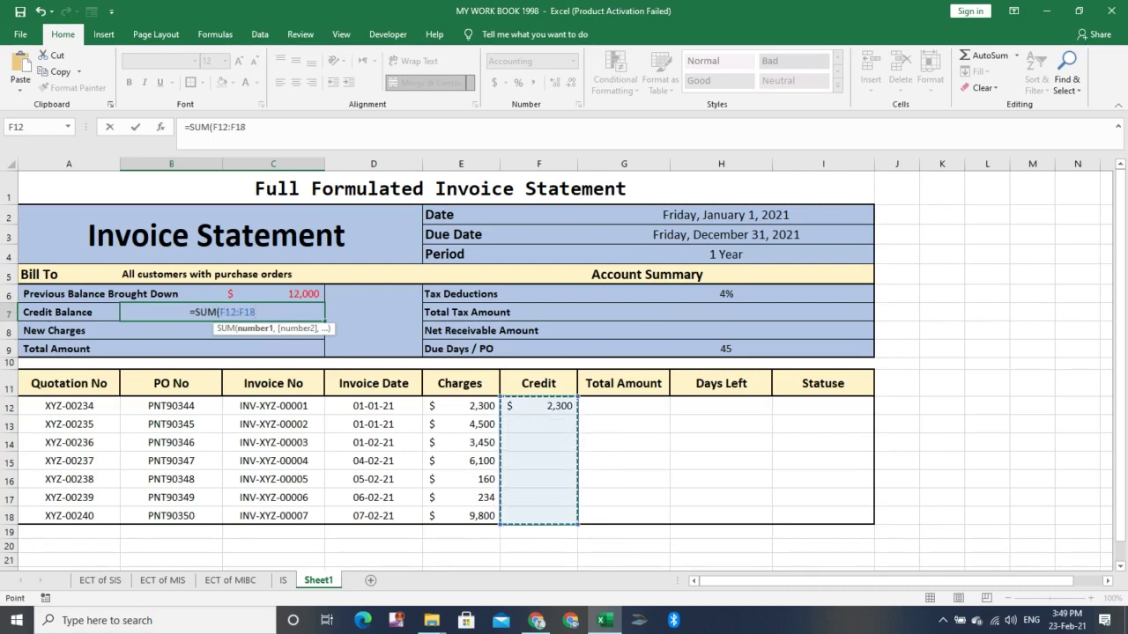
type(")")
key("Return")
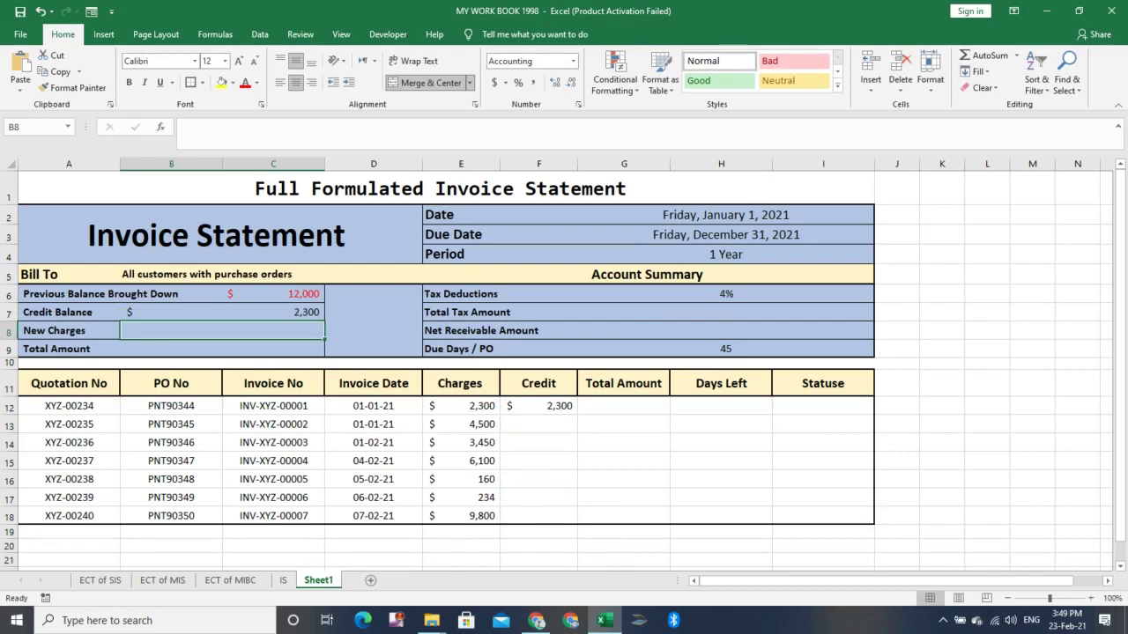
- Calculate New Charges in B8 with =SUM(E12:E18) to total the Charges column
type("=sum")
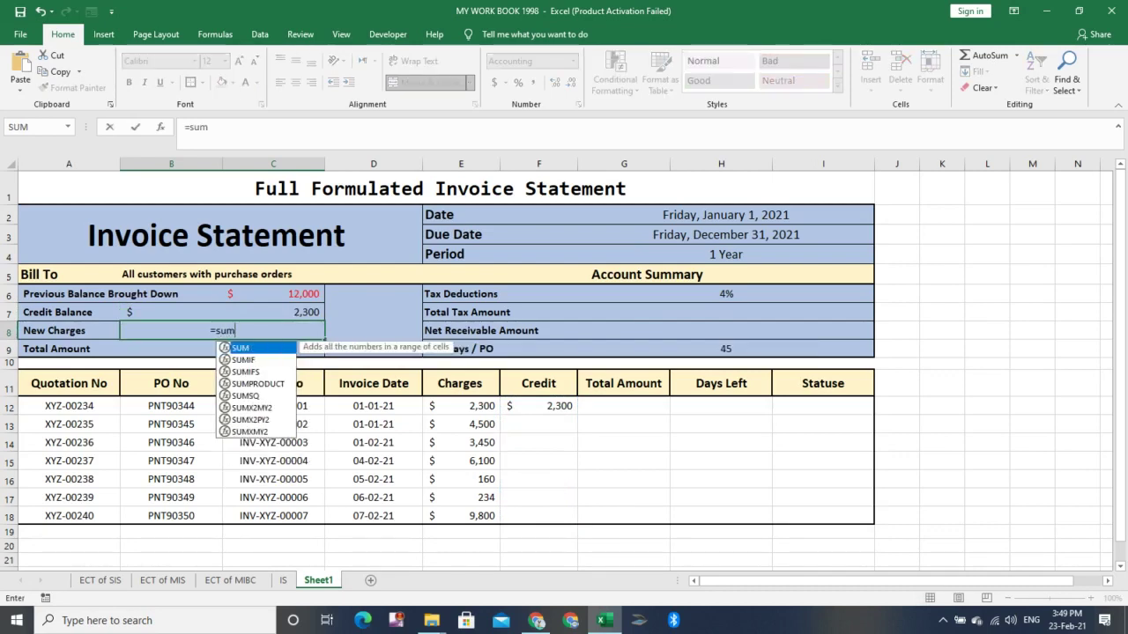
key("Tab")
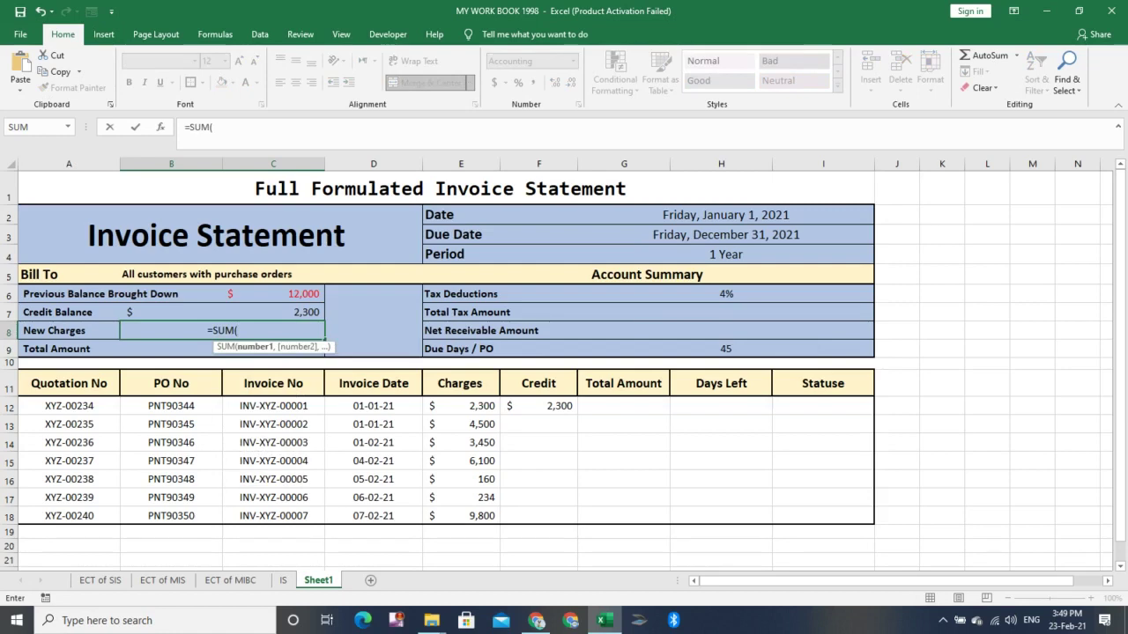
left_click_drag(460, 405, 476, 515)
type(")")
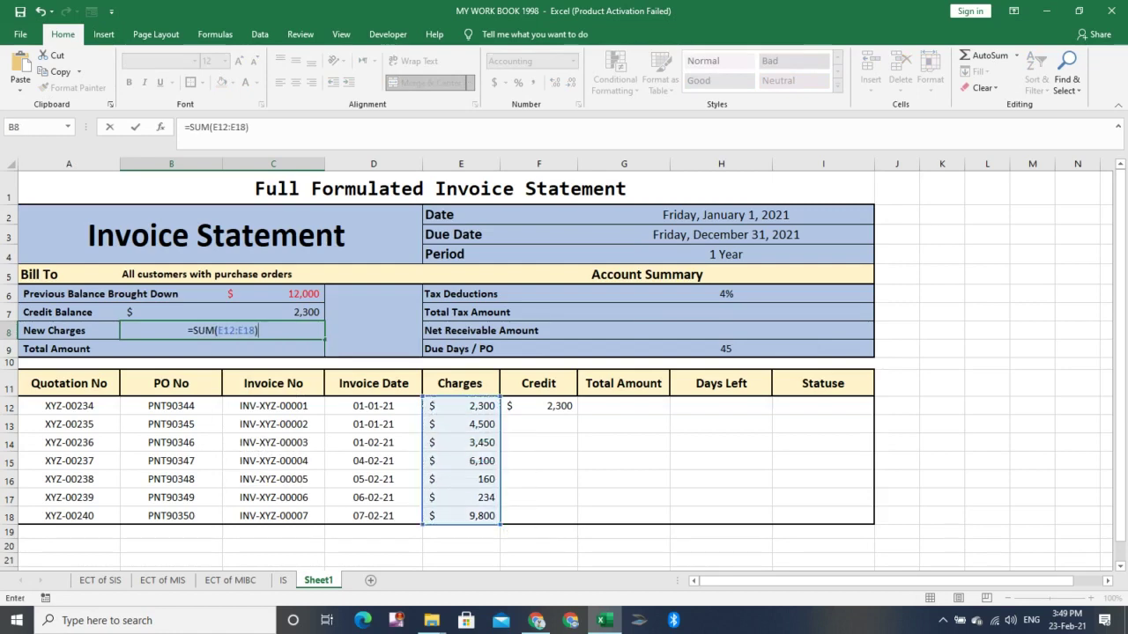
key("Return")
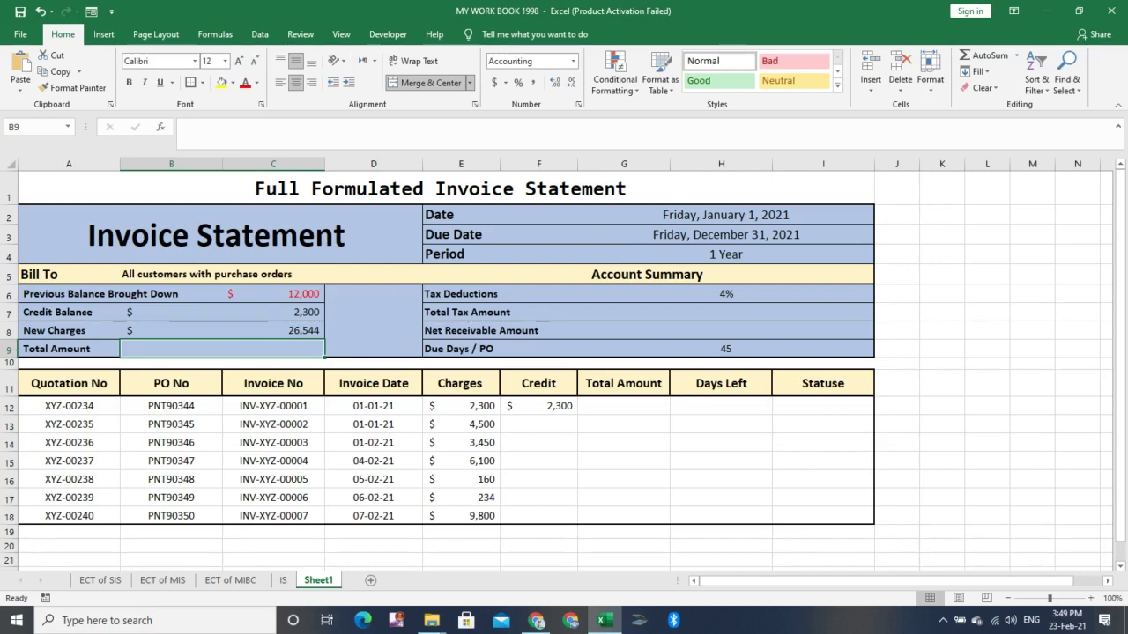
- Calculate the Total Amount in B9 with =B8+C6-B7, adding the previous balance to new charges and subtracting the credit
type("=")
key("Up")
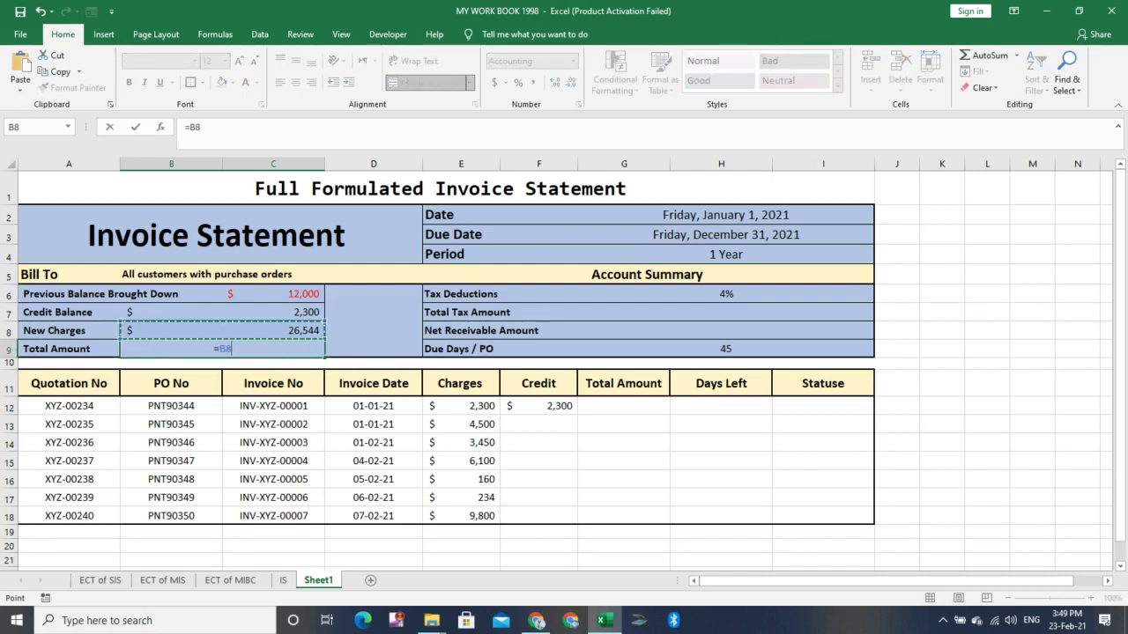
type("+")
left_click(274, 294)
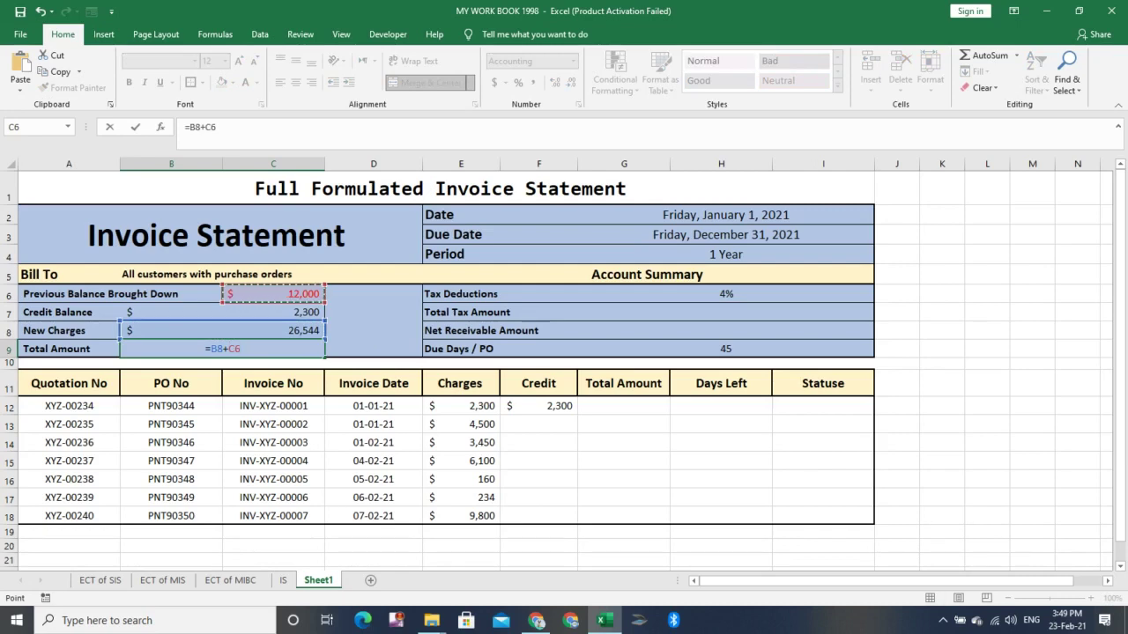
type("-")
key("Up")
key("Up")
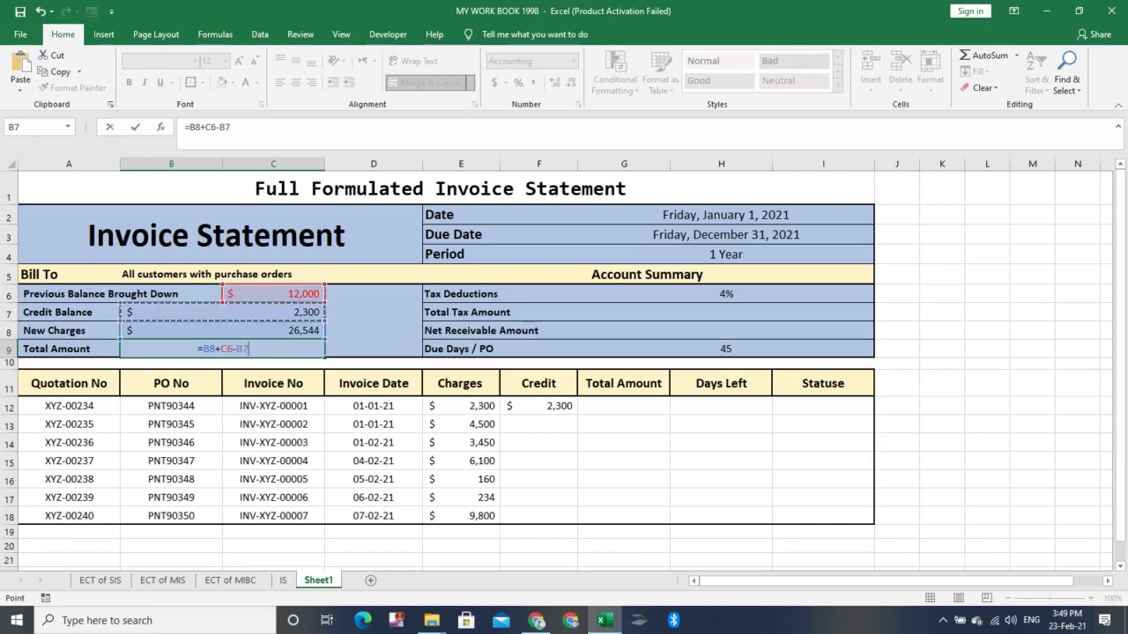
key("Return")
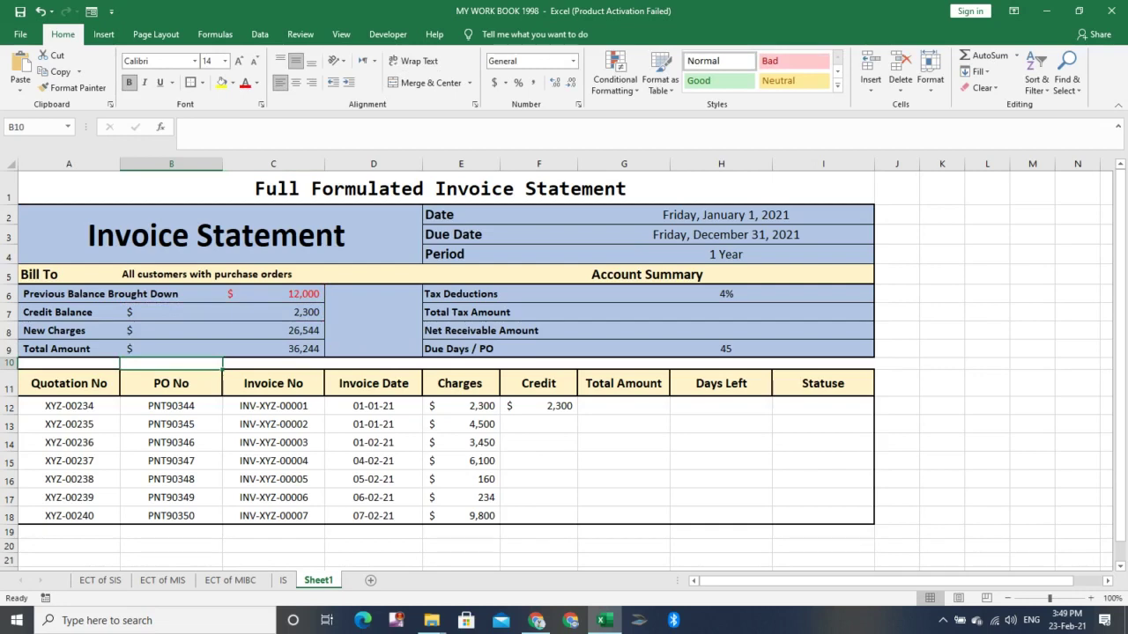
- Calculate the Total Tax Amount in G7 with =B9*G6, multiplying the total amount by the tax deduction rate
left_click(726, 312)
left_click(726, 294)
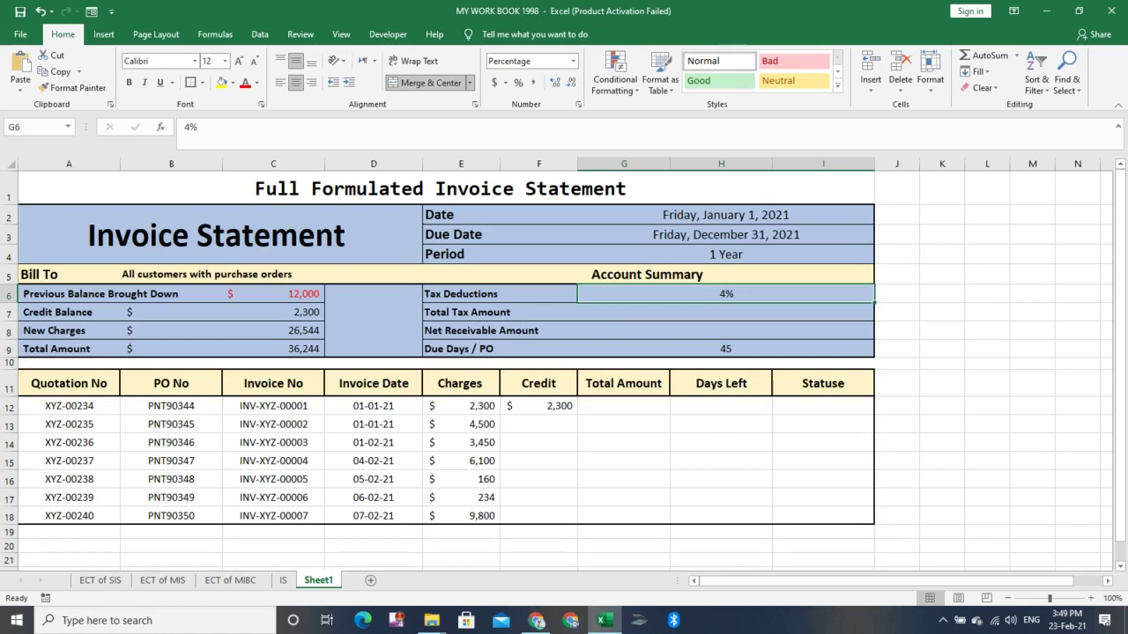
left_click(726, 313)
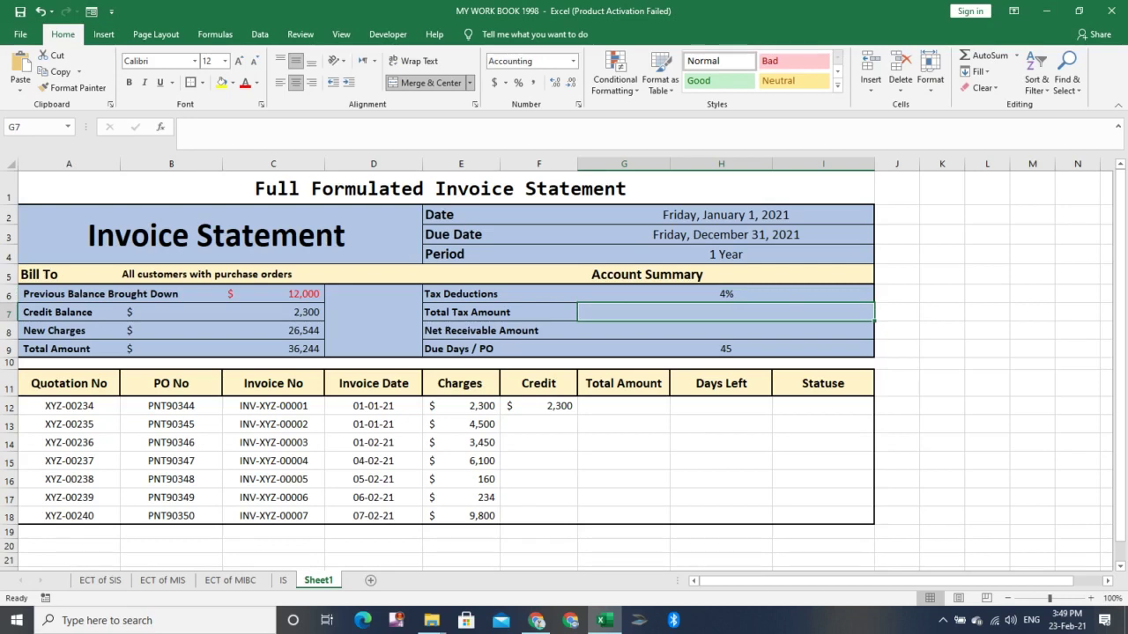
type("=")
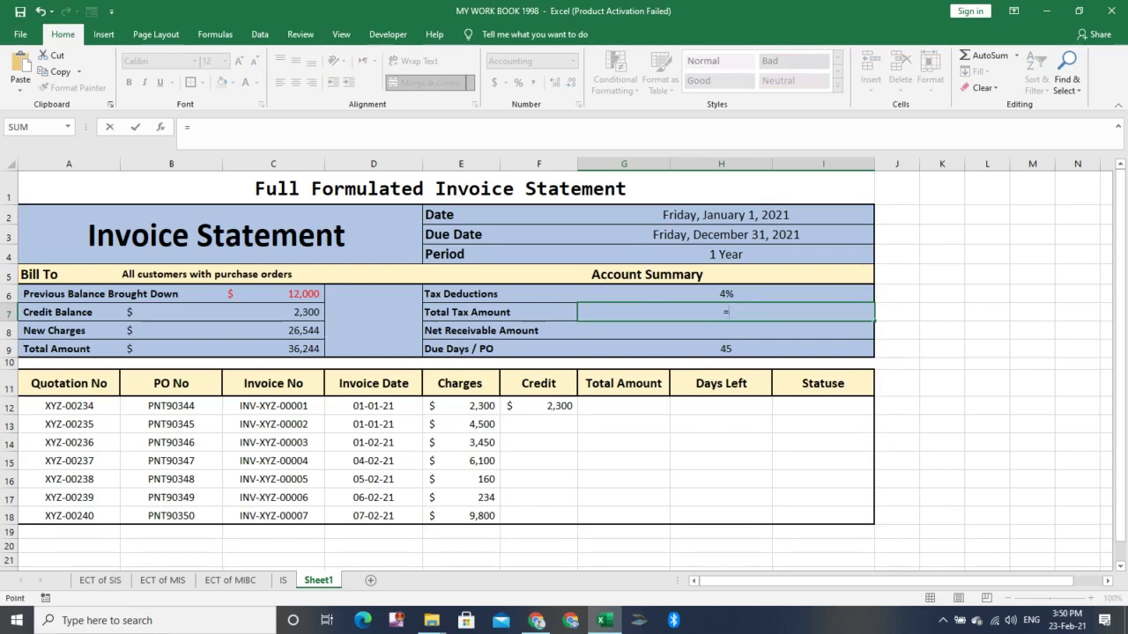
left_click(222, 349)
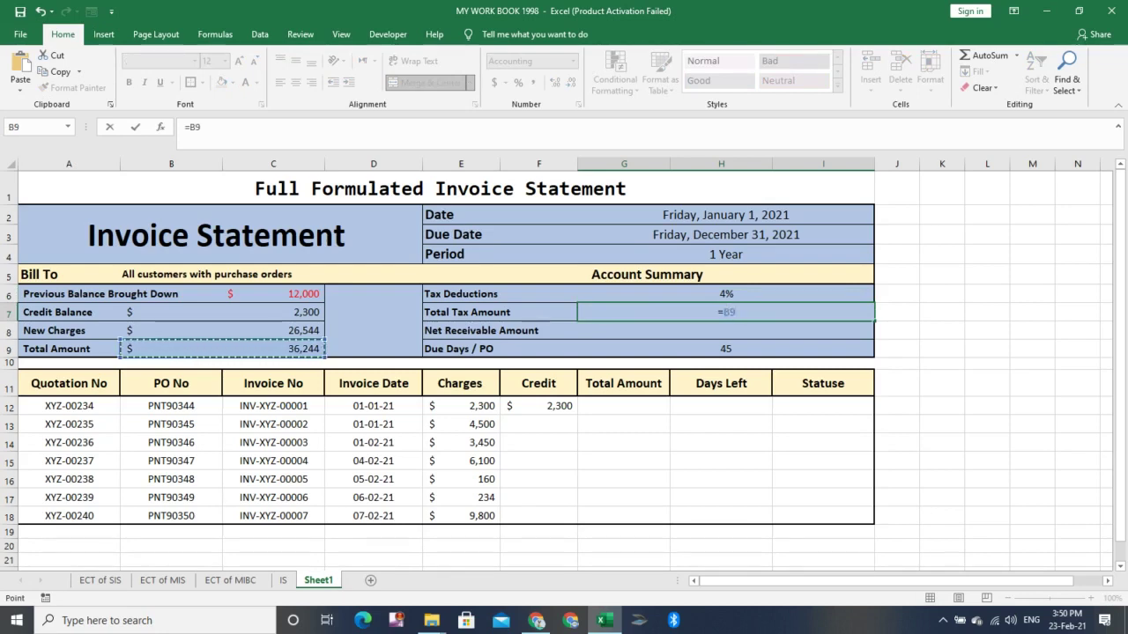
type("*")
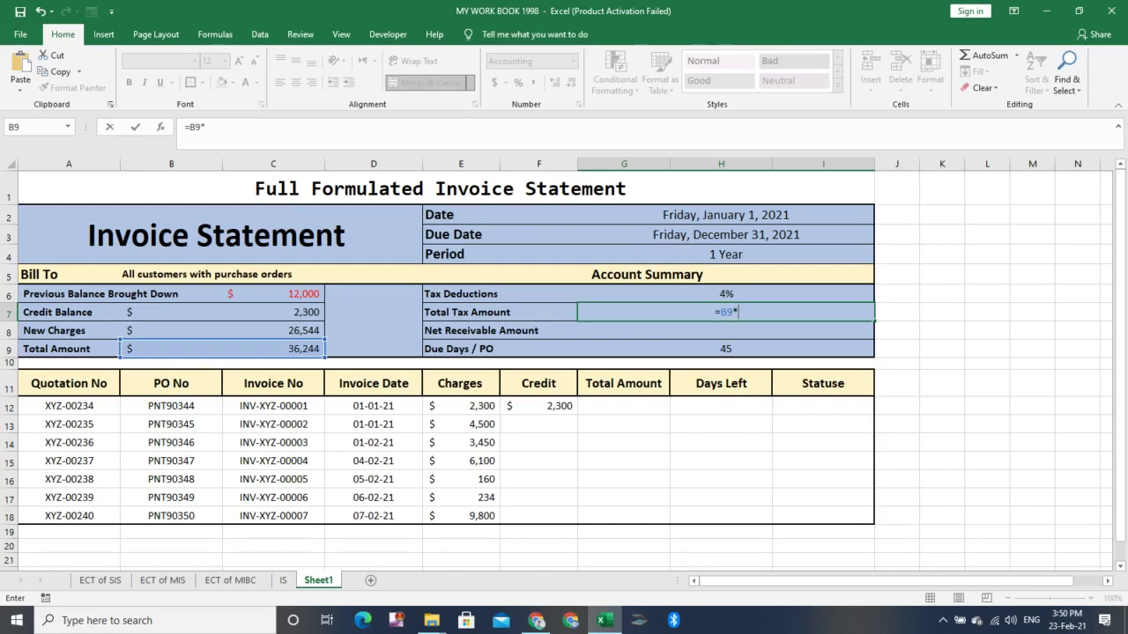
left_click(726, 294)
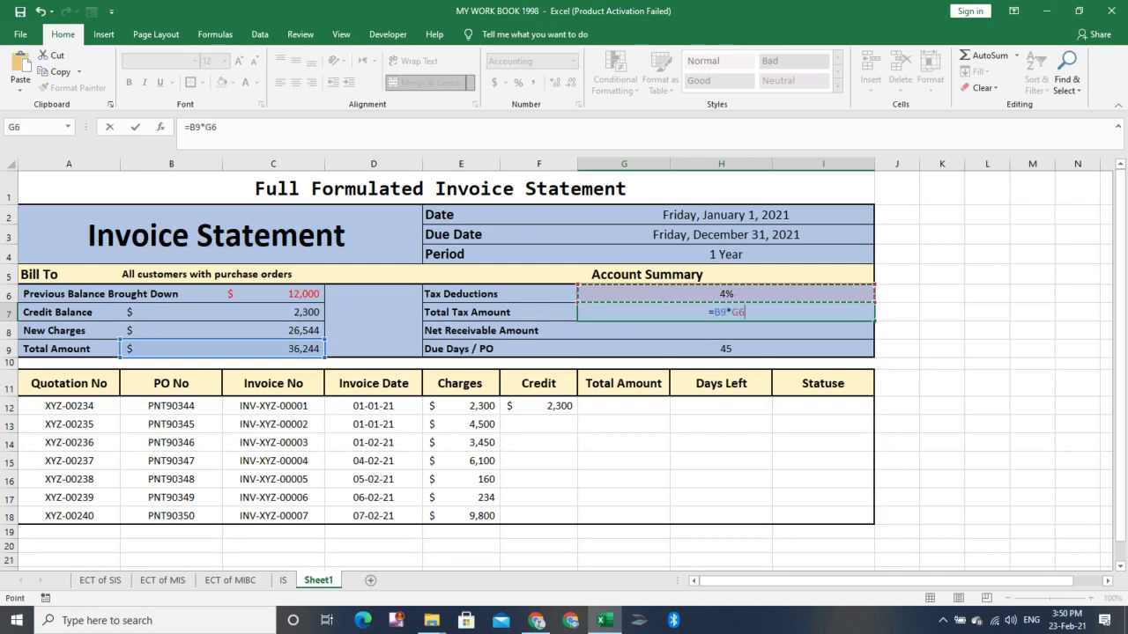
key("Return")
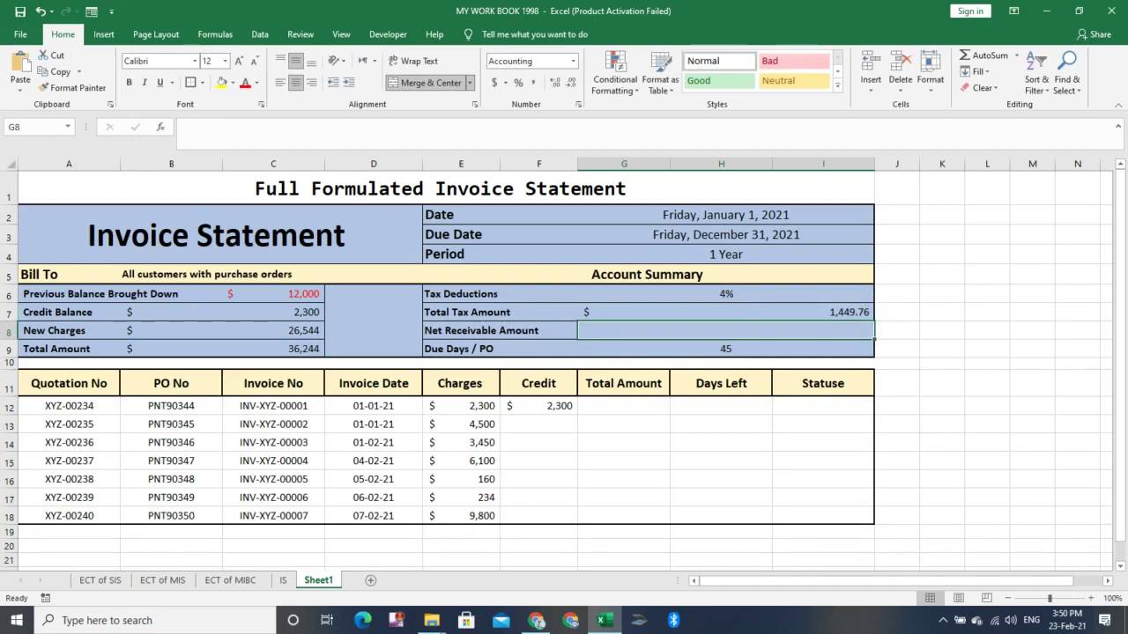
- Review the tax amount and charges, and calculate the Net Receivable Amount in G8 with =B9-G7
left_click(726, 313)
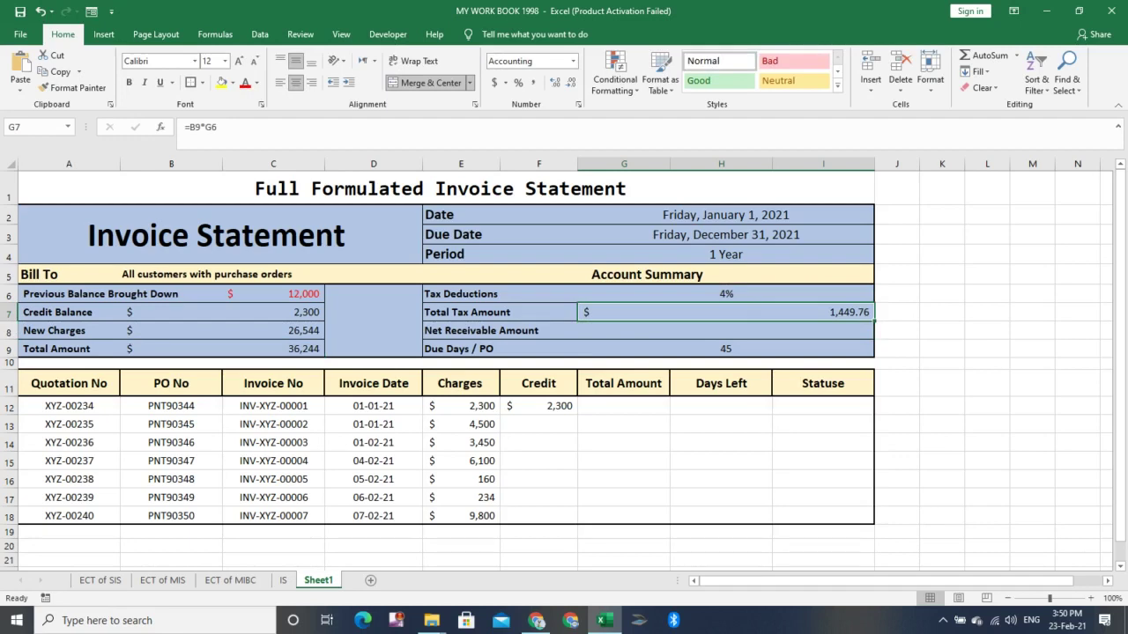
left_click_drag(460, 405, 460, 516)
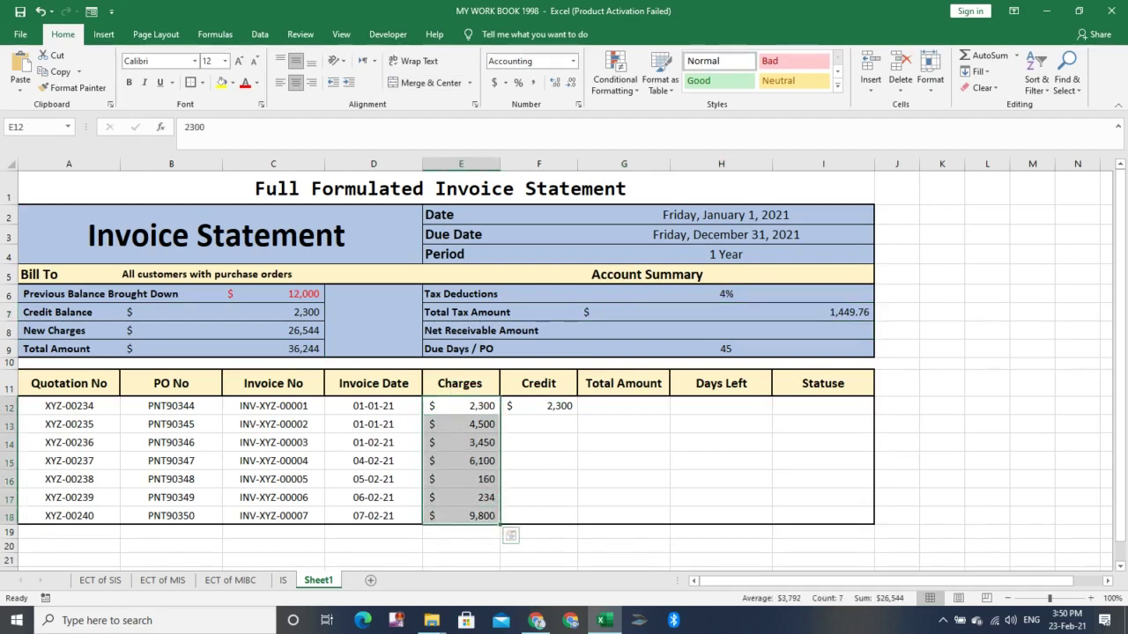
left_click(726, 313)
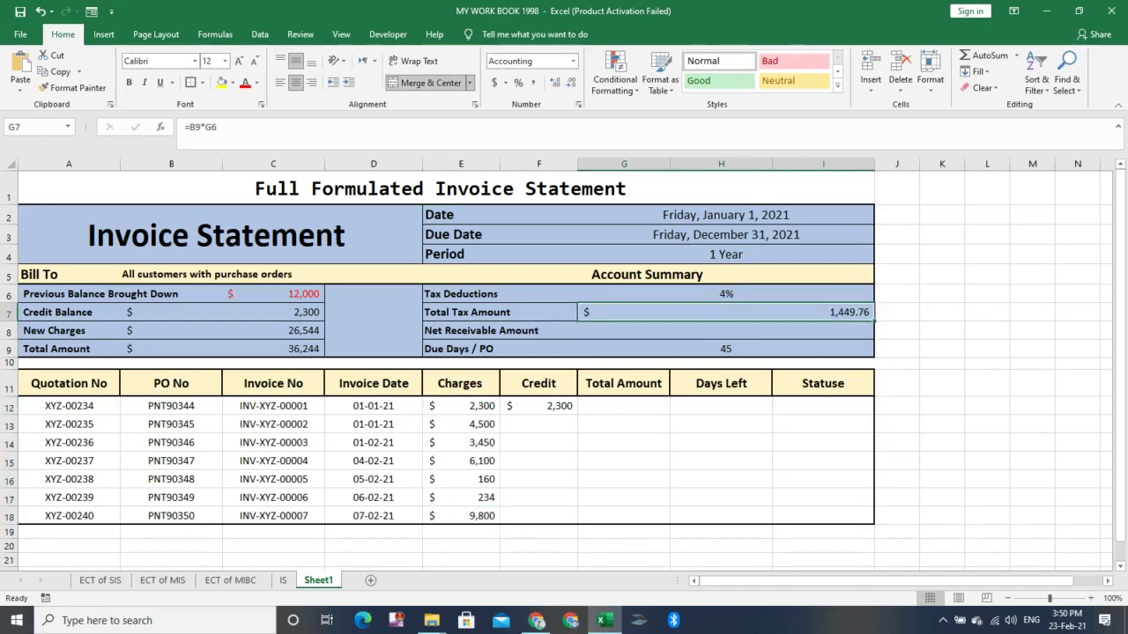
left_click(726, 330)
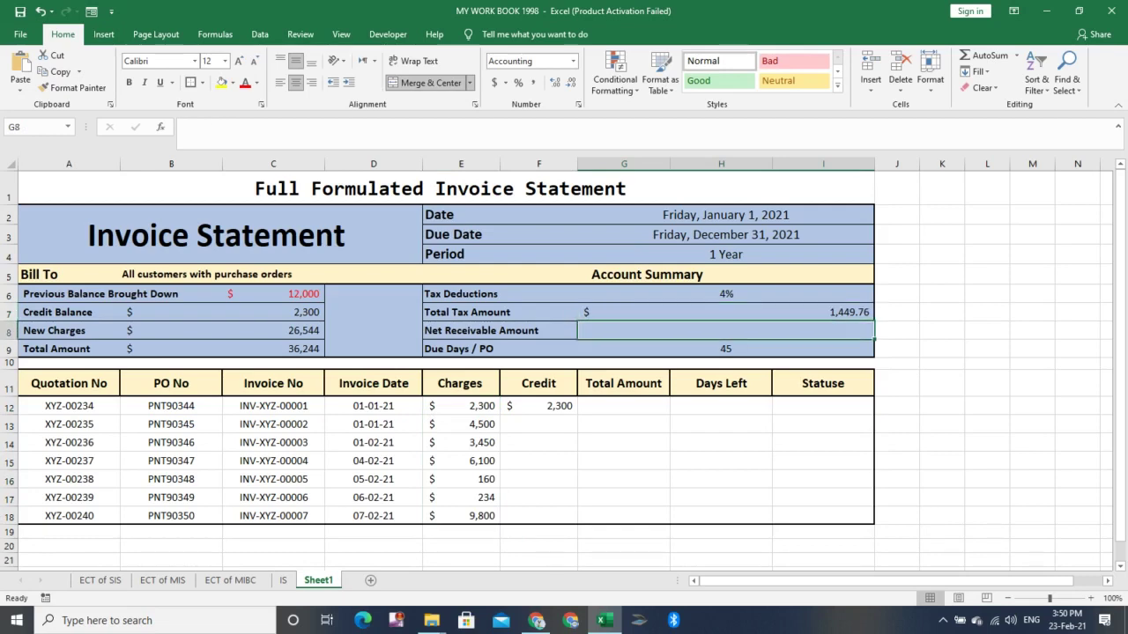
type("=")
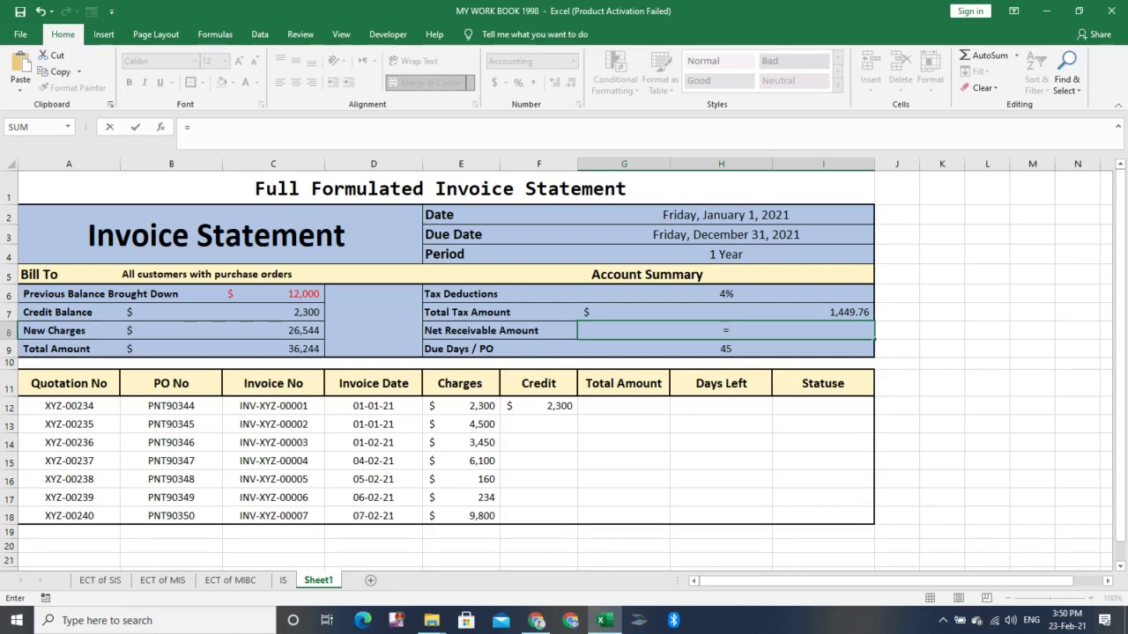
left_click(222, 348)
type("-")
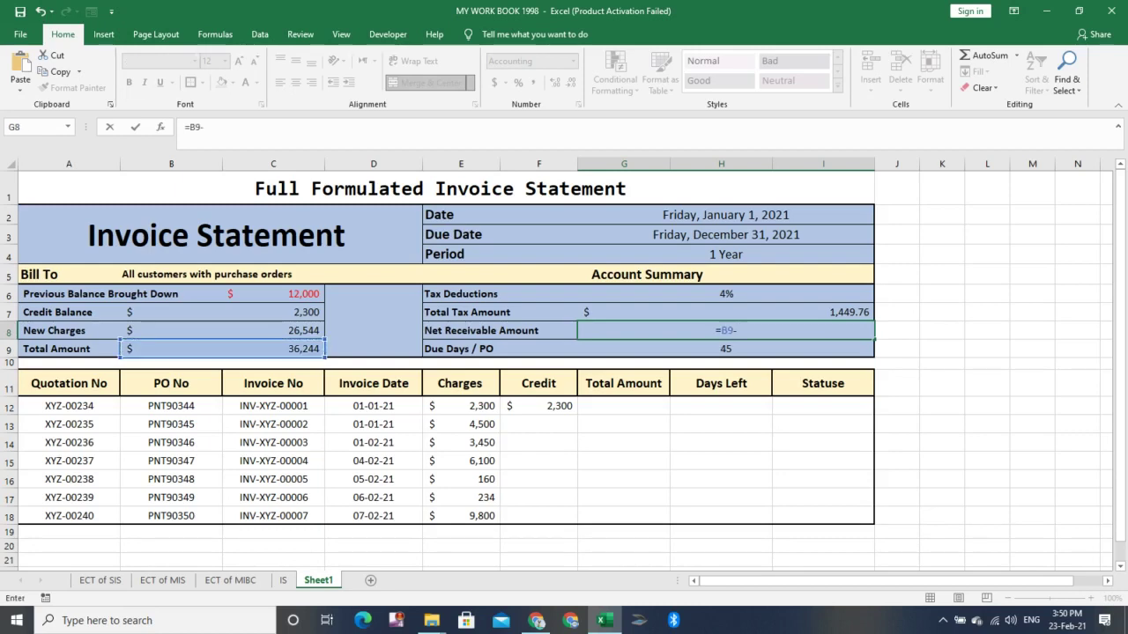
key("Up")
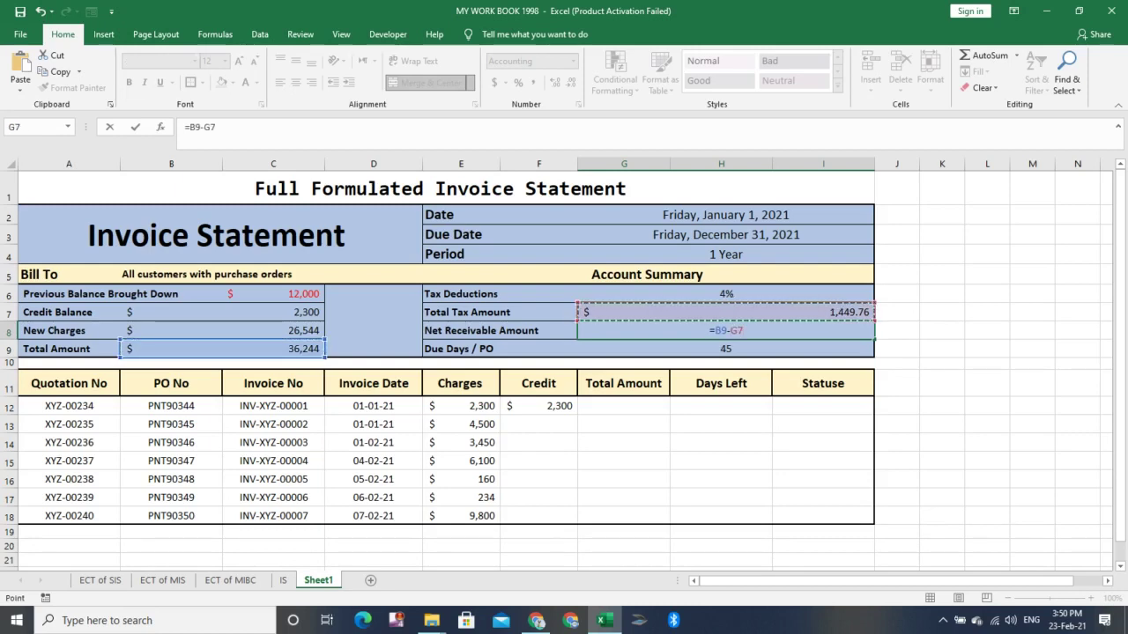
key("Return")
key("Up")
key("Up")
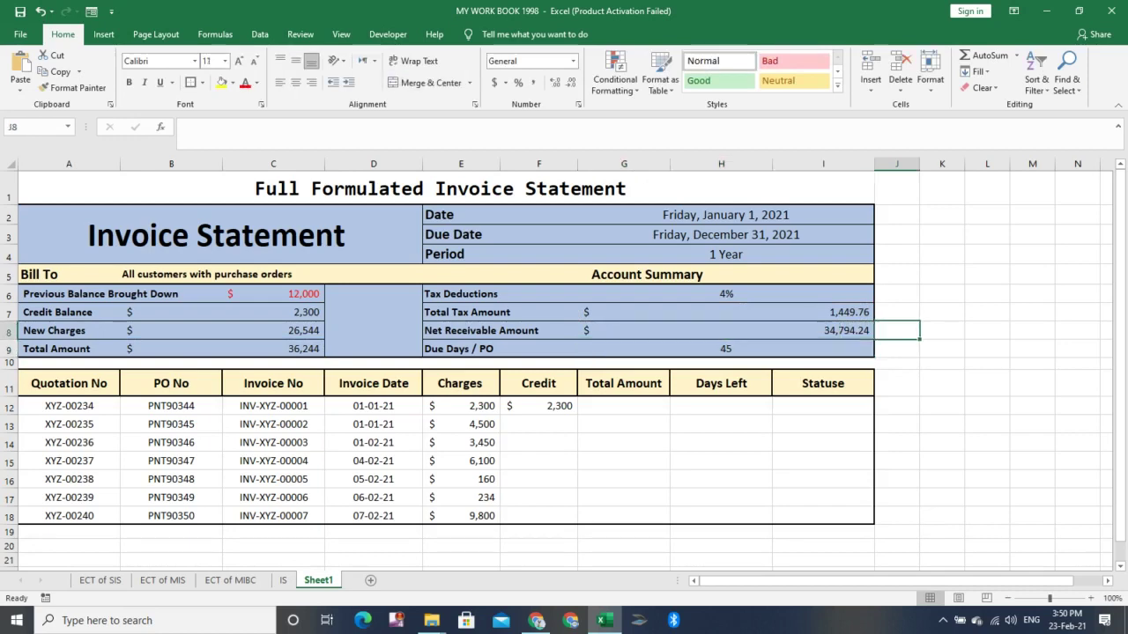
key("Down")
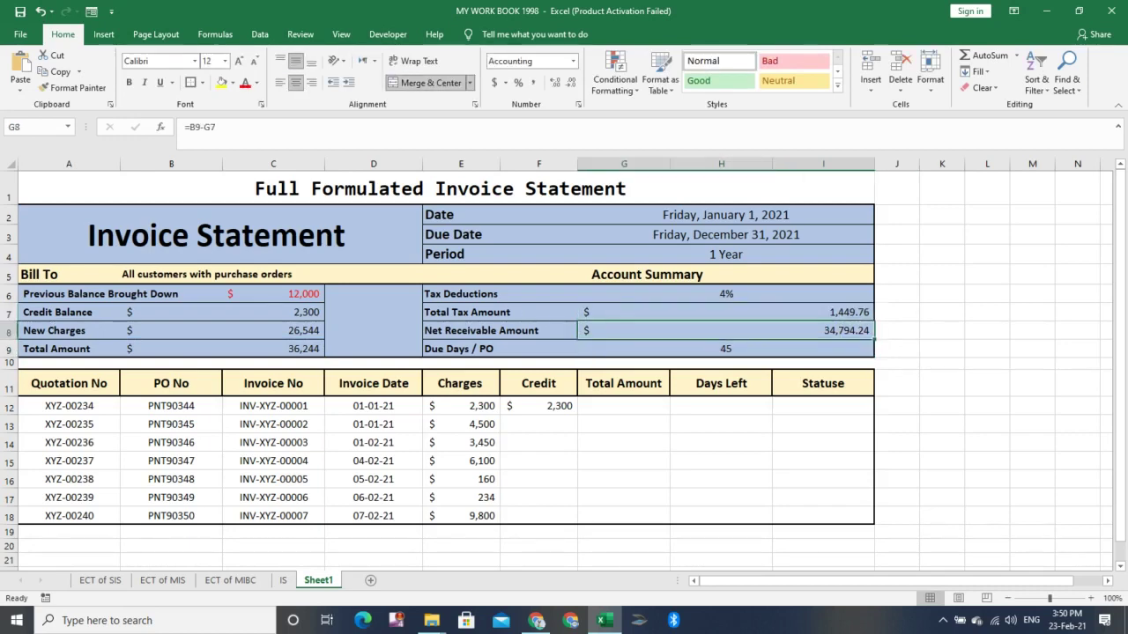
- Calculate the first invoice's Total Amount in G12 with =E12+C6-F12, adding the previous balance to the charge and subtracting the credit
left_click(624, 406)
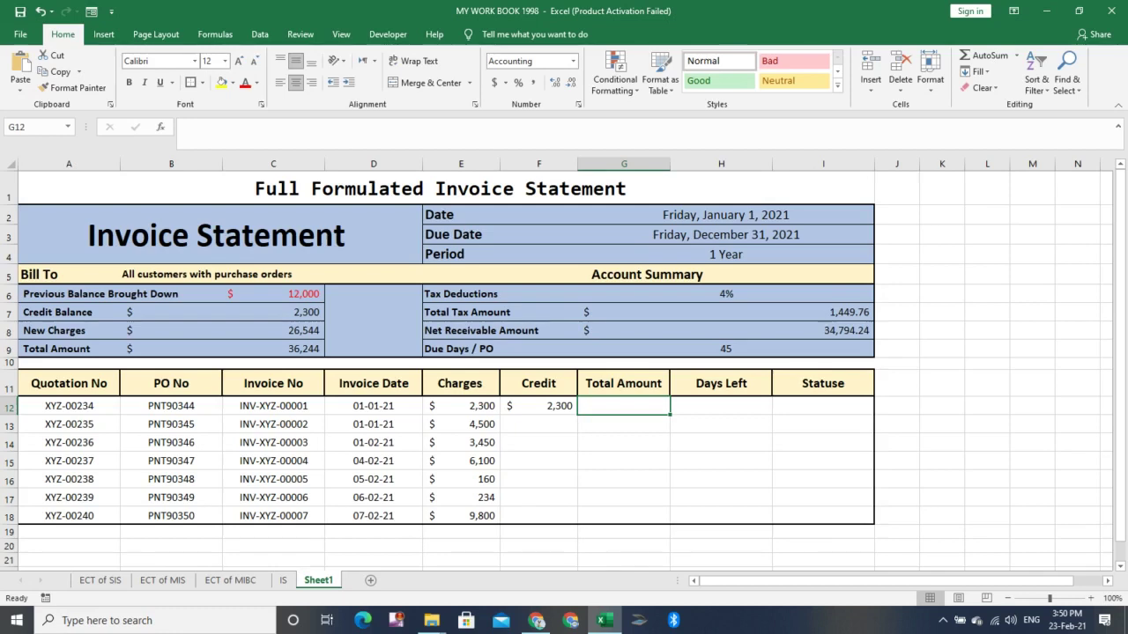
left_click(461, 406)
left_click(273, 294)
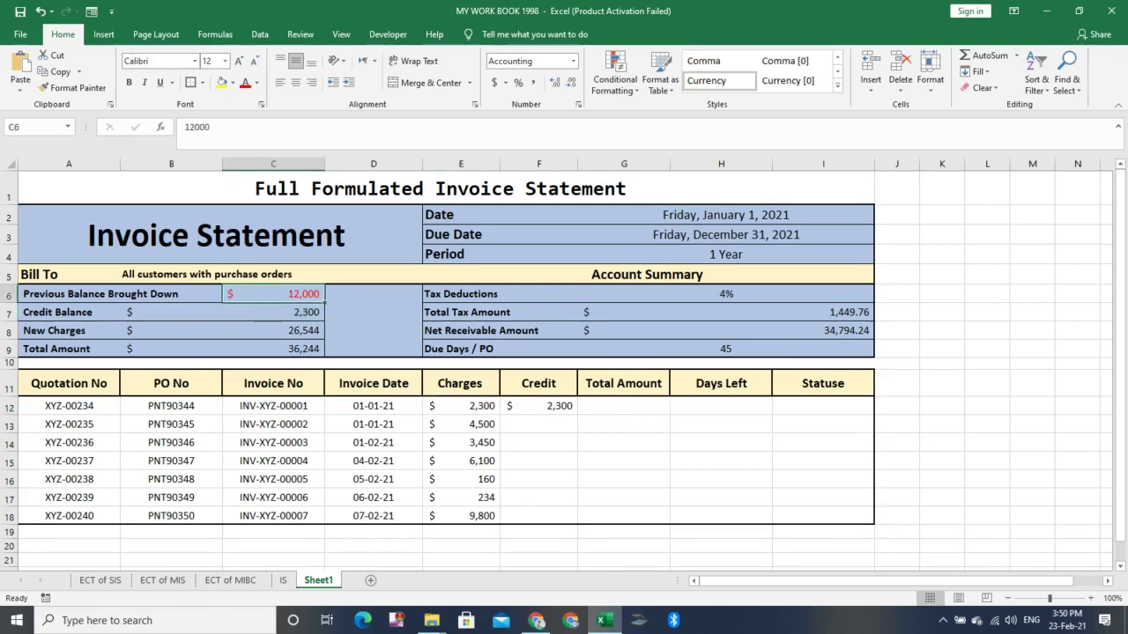
left_click(538, 406)
left_click(624, 406)
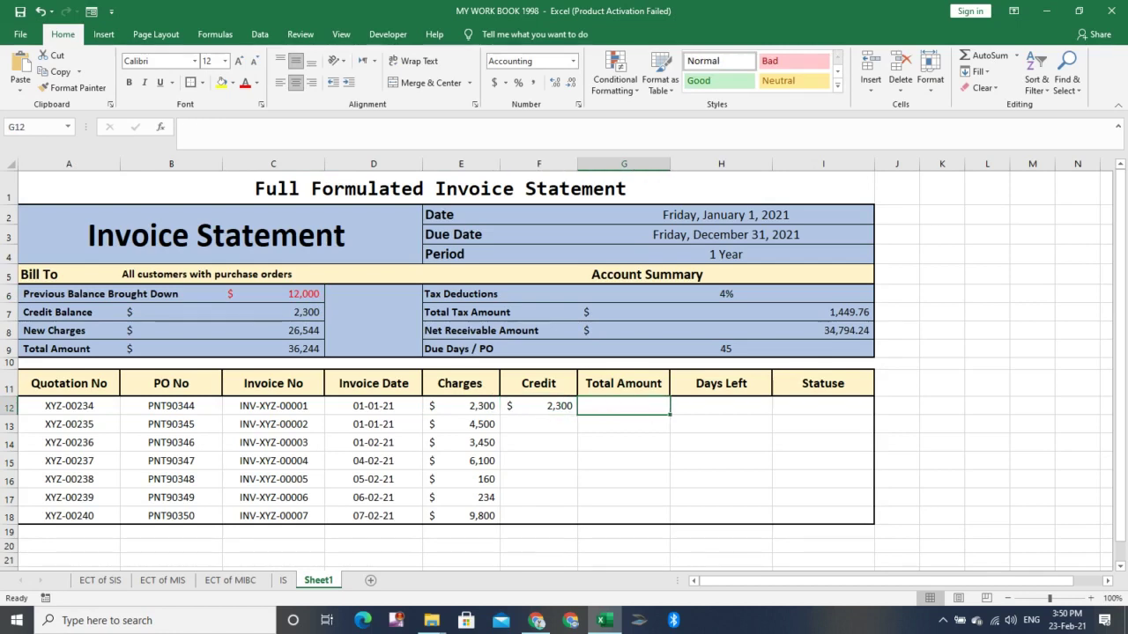
type("=")
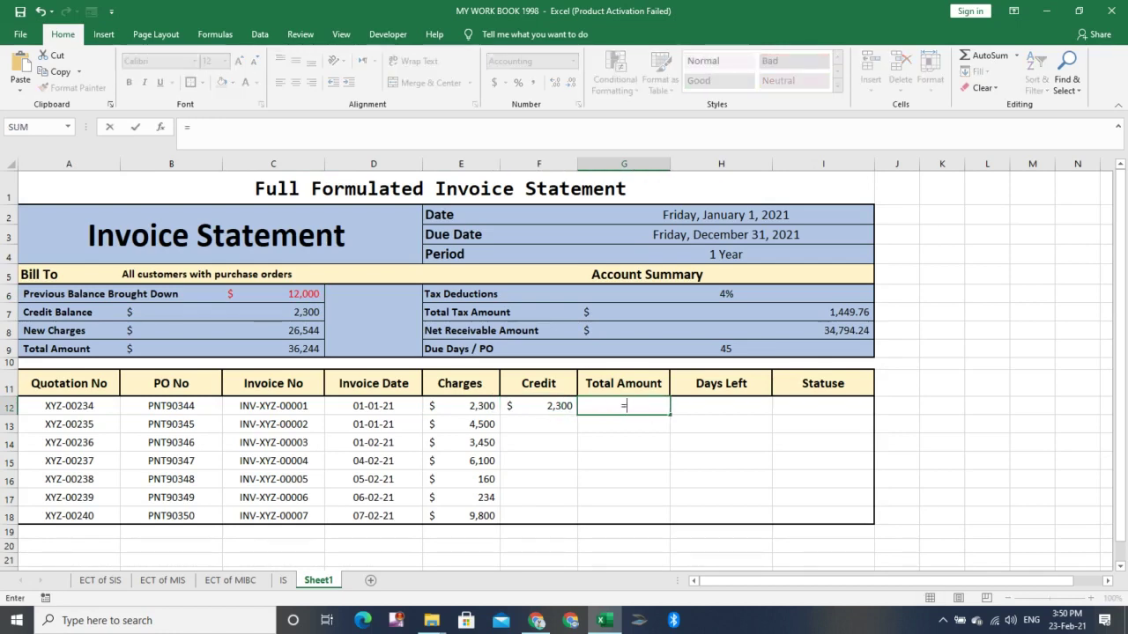
left_click(461, 406)
type("+")
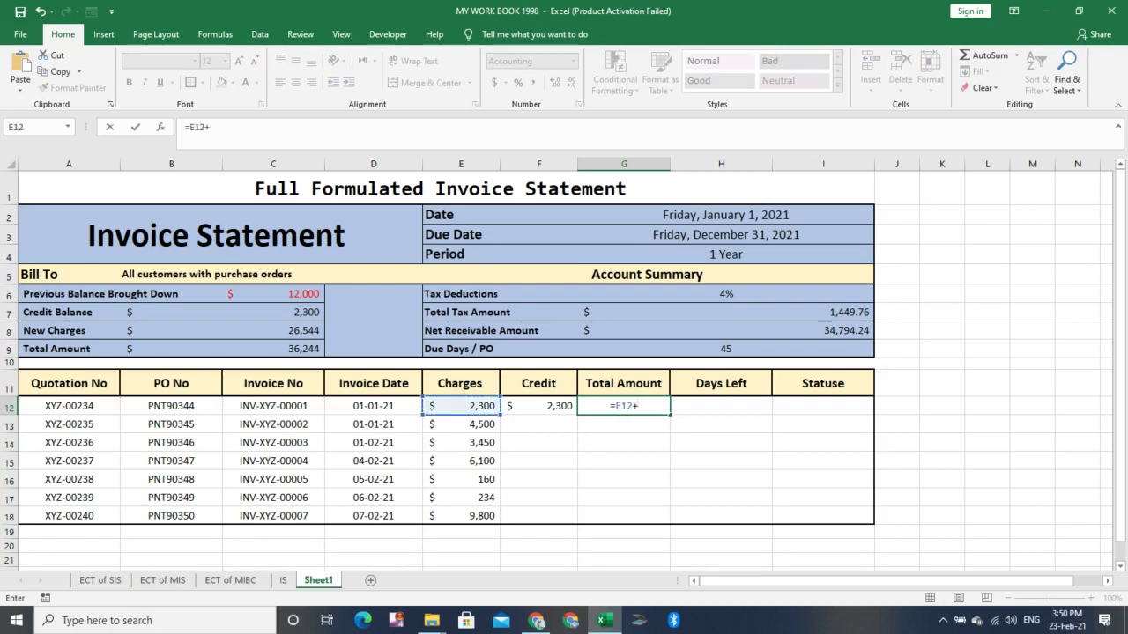
left_click(274, 294)
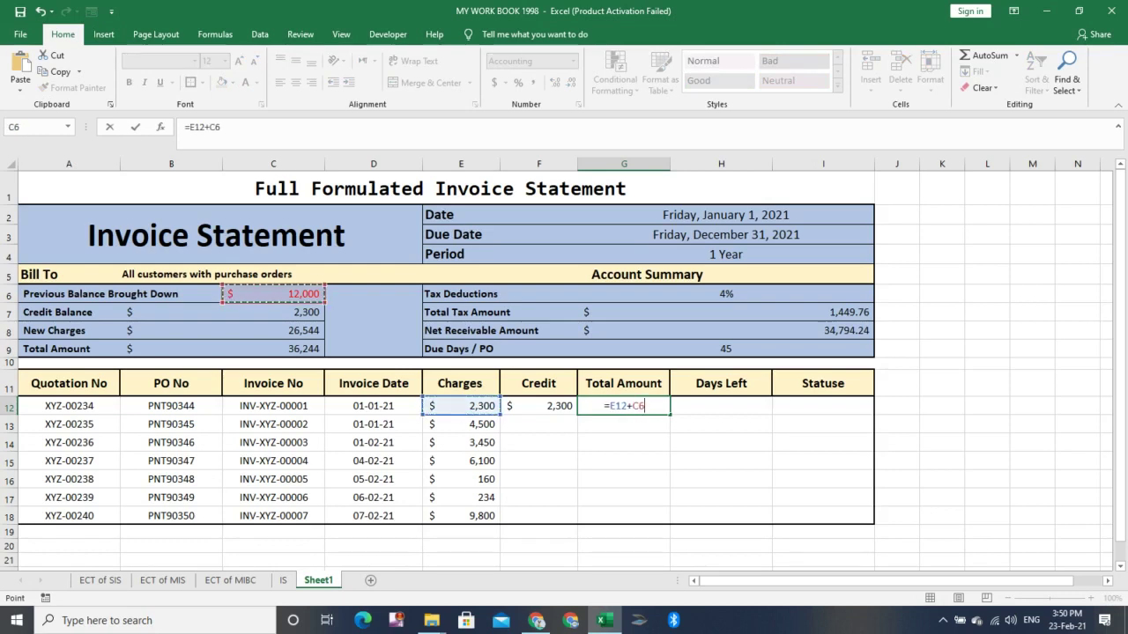
type("-")
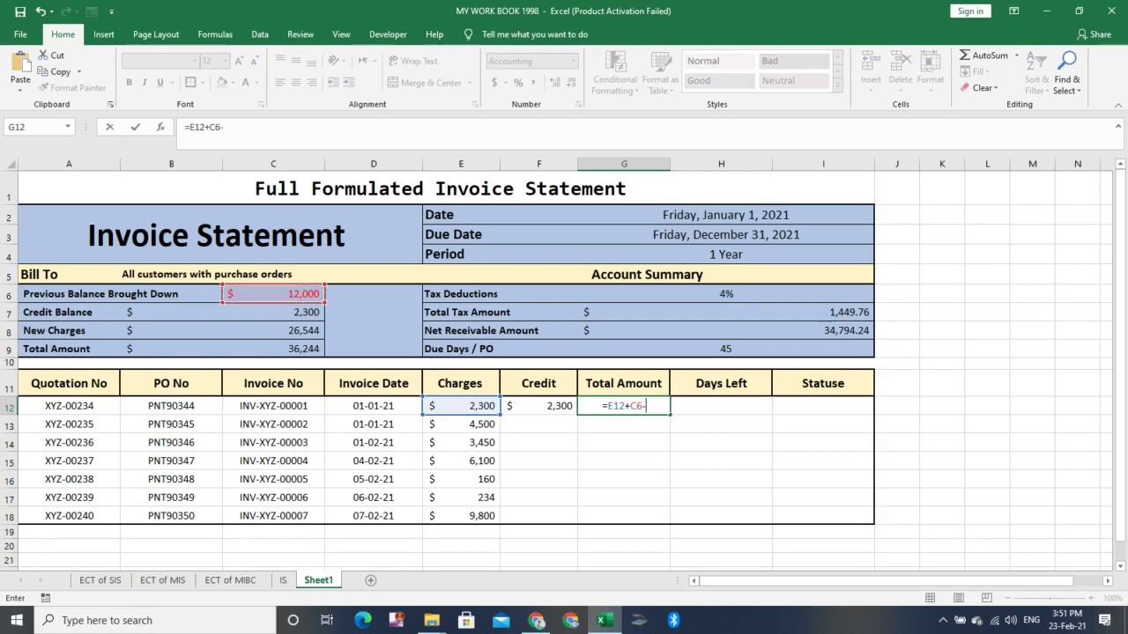
key("Left")
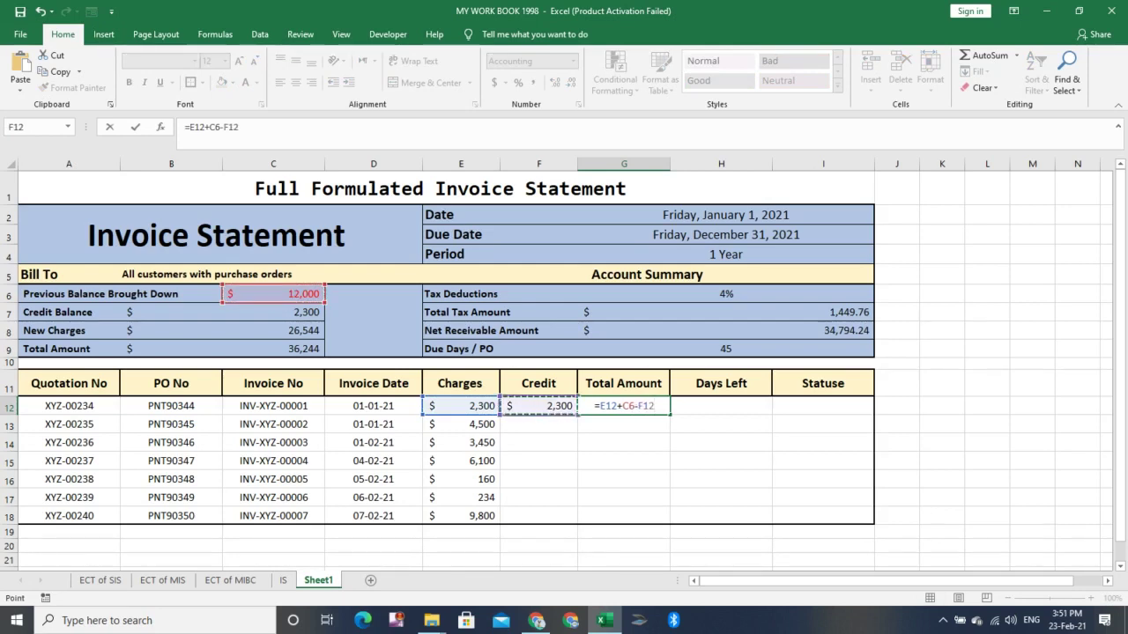
key("Return")
left_click(623, 406)
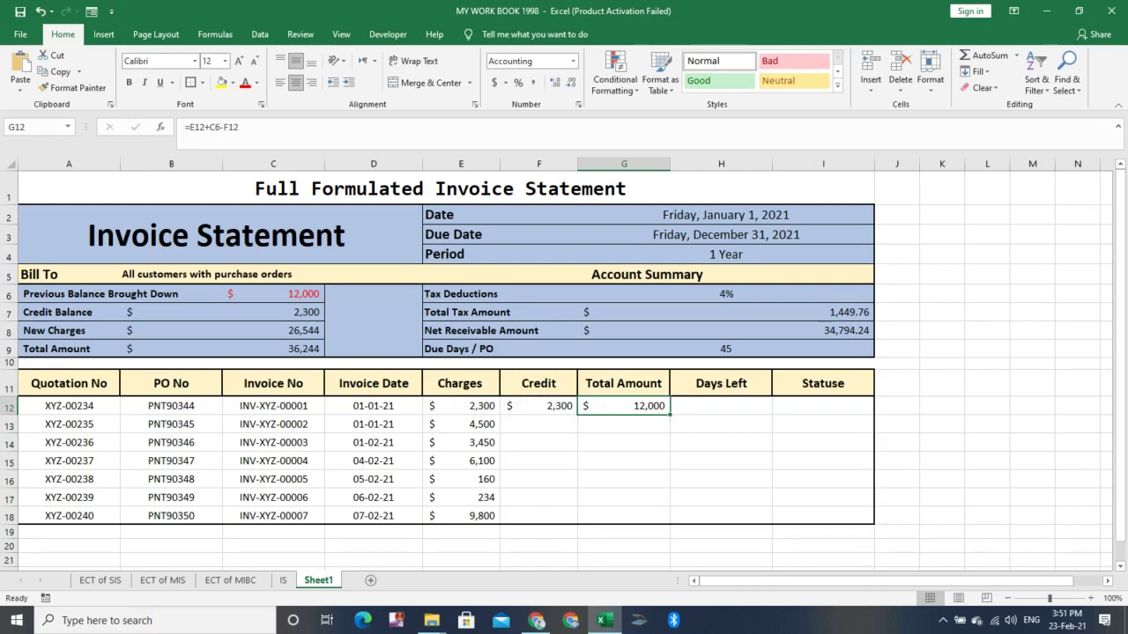
- Make the previous balance reference absolute in the G12 formula, so it reads =E12+$C$6-F12
double_click(623, 405)
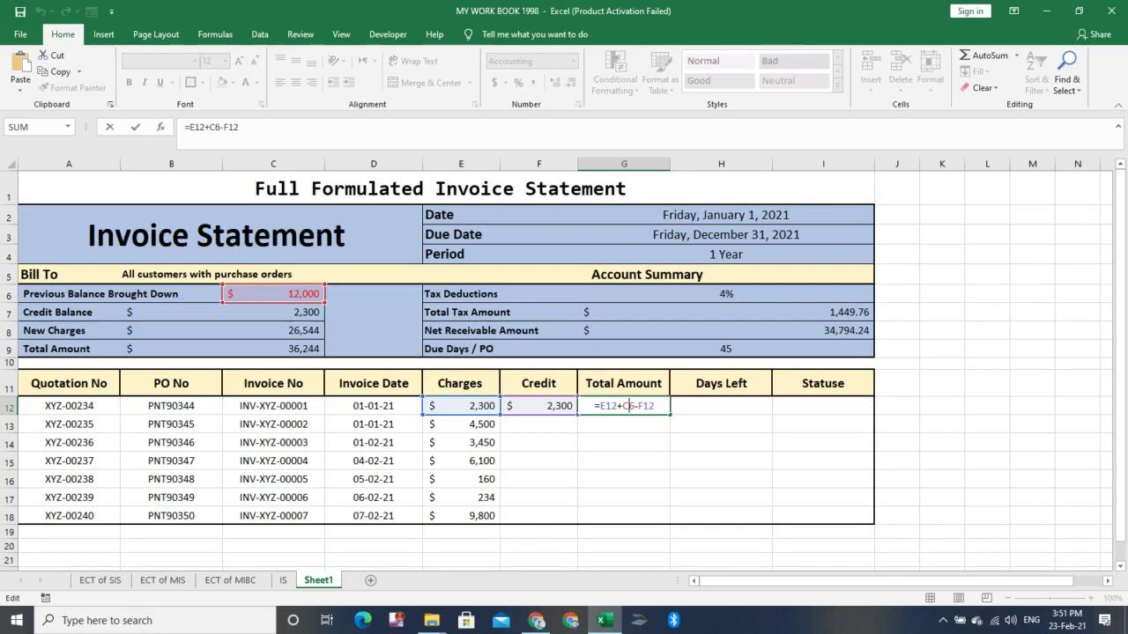
key("F4")
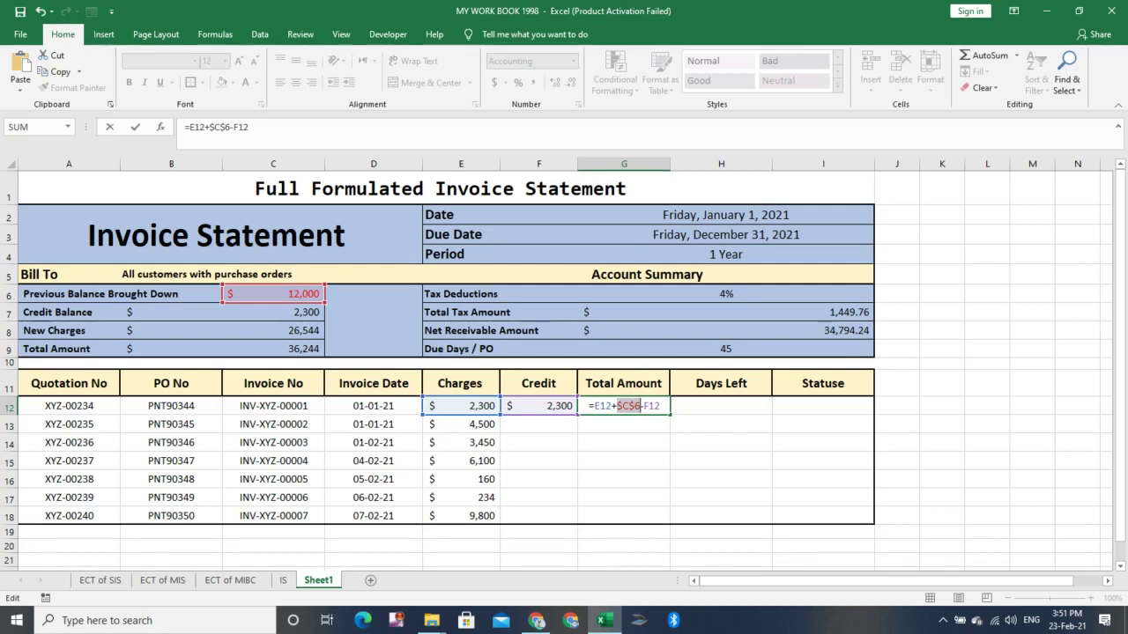
key("ctrl+Return")
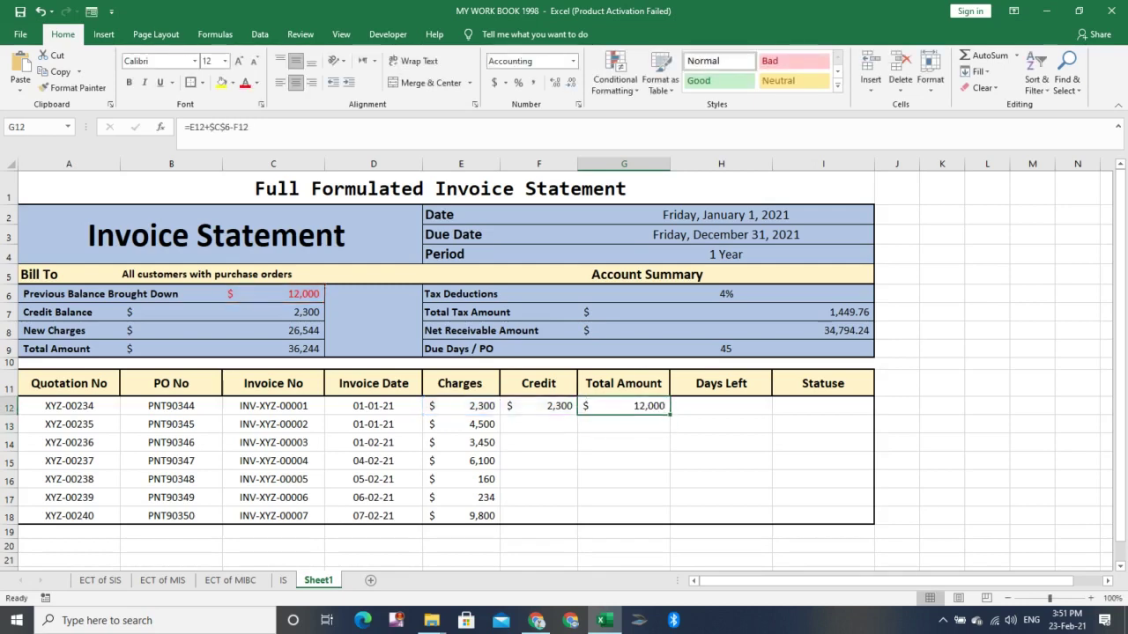
- Fill the Total Amount formula from G12 down to G18 without formatting
left_click_drag(670, 414, 671, 524)
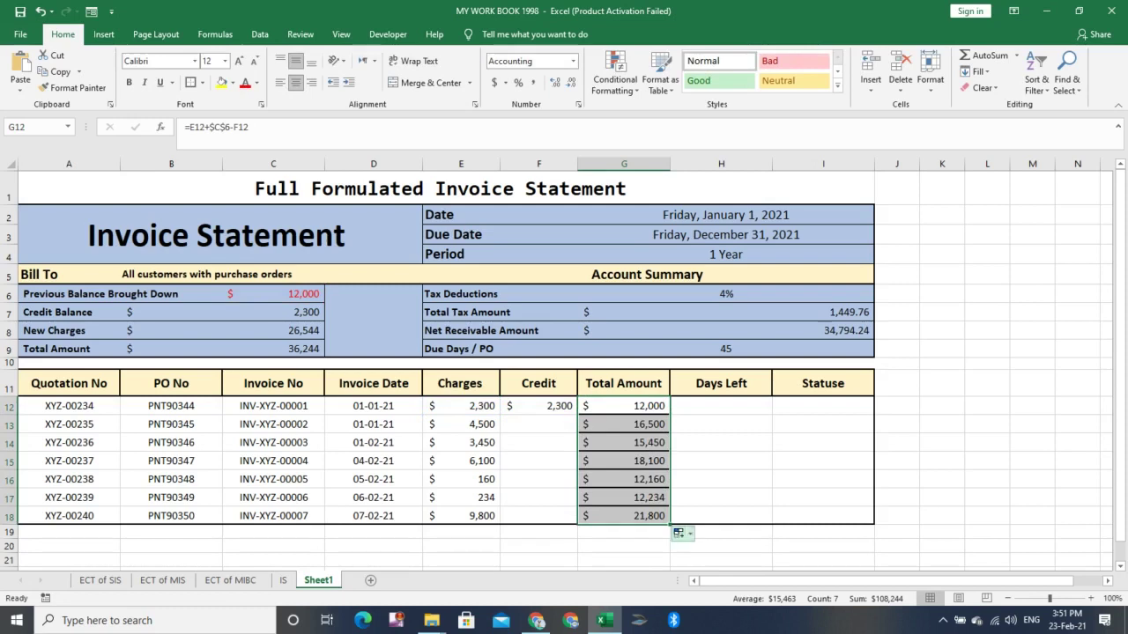
left_click(679, 533)
left_click(738, 500)
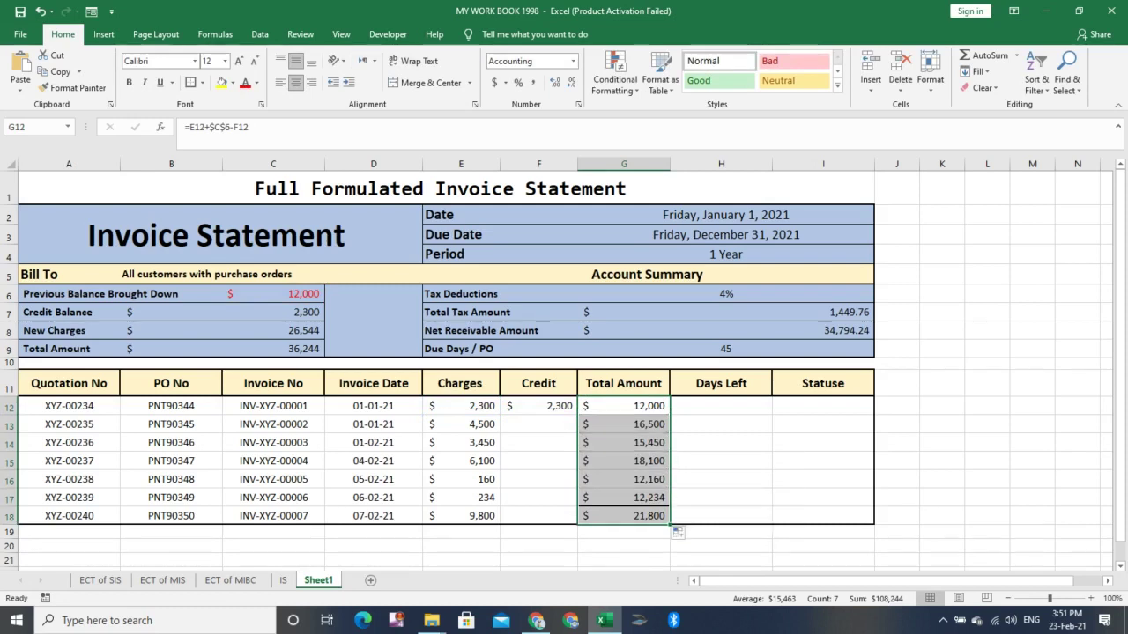
- Calculate the first invoice's Days Left in H12 with =$G$9+D12-NOW(), using the due days per PO and the invoice date
left_click(721, 443)
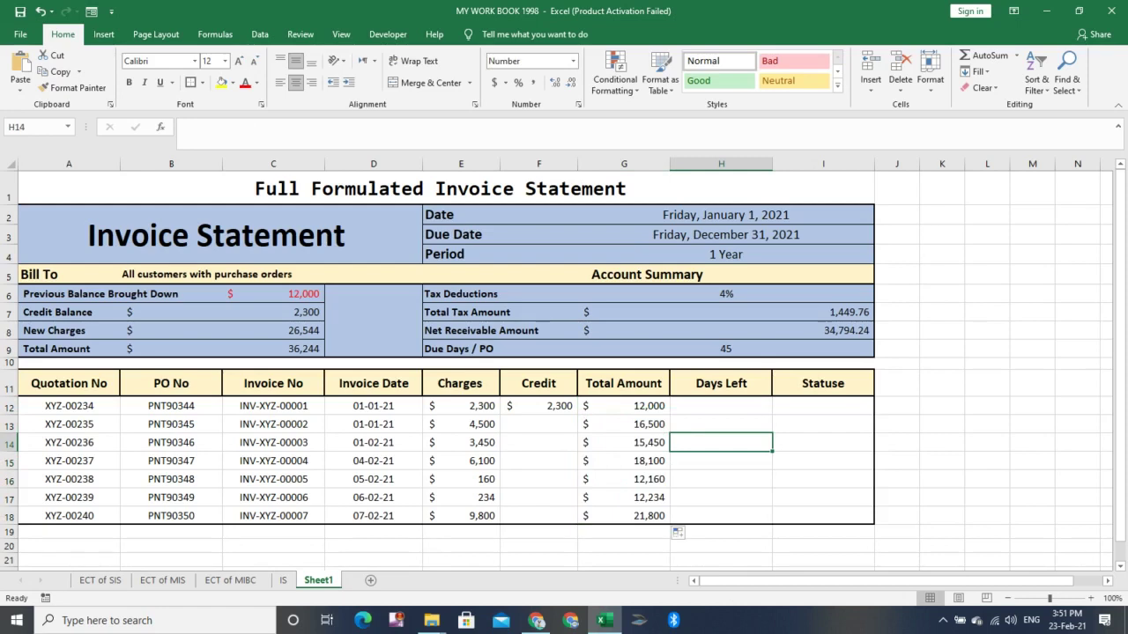
left_click(720, 406)
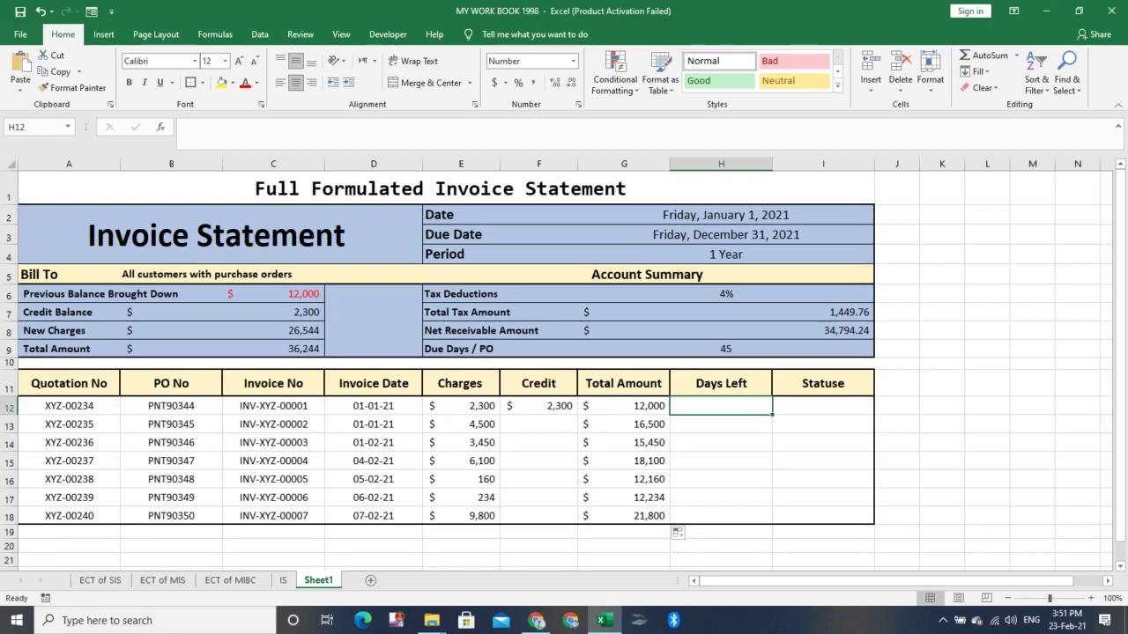
left_click(726, 349)
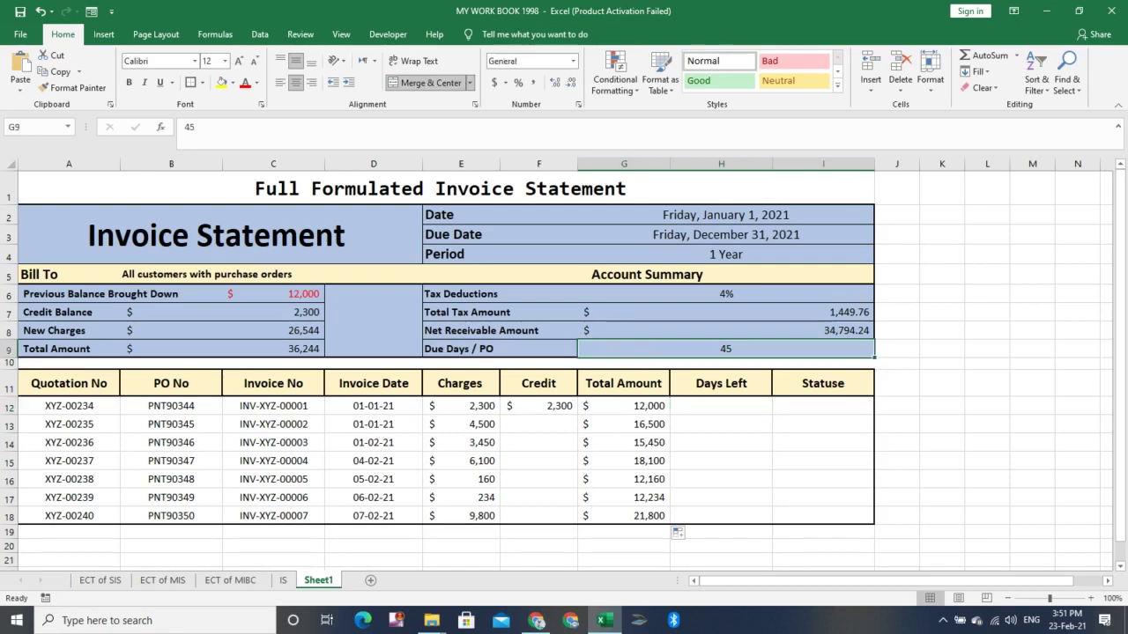
left_click(720, 406)
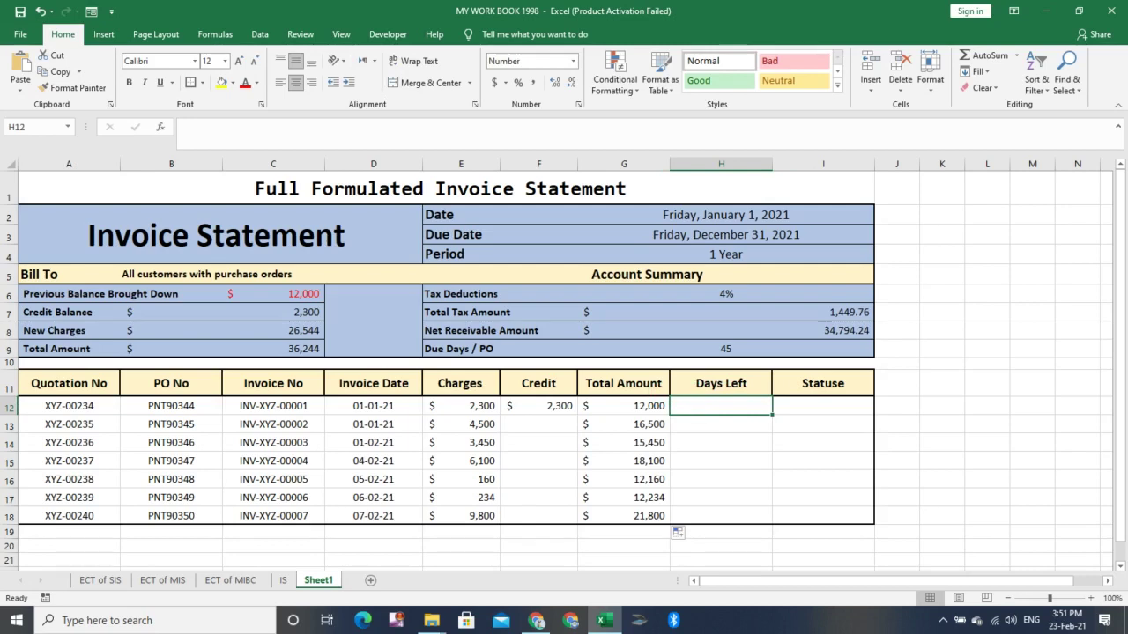
type("=")
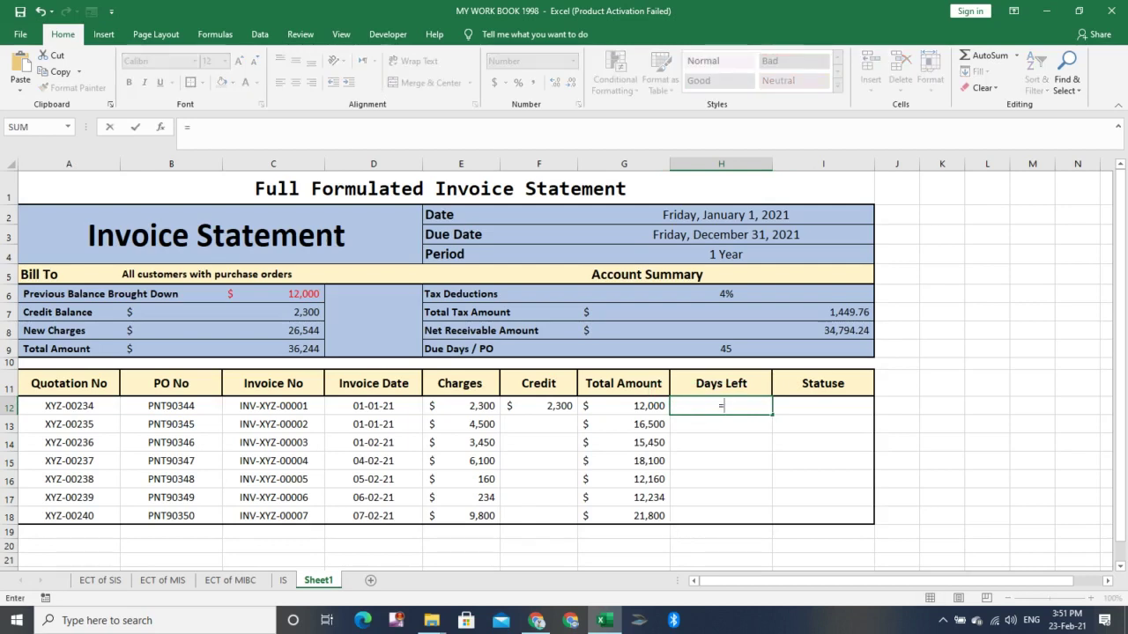
key("Up")
key("Up")
key("Up")
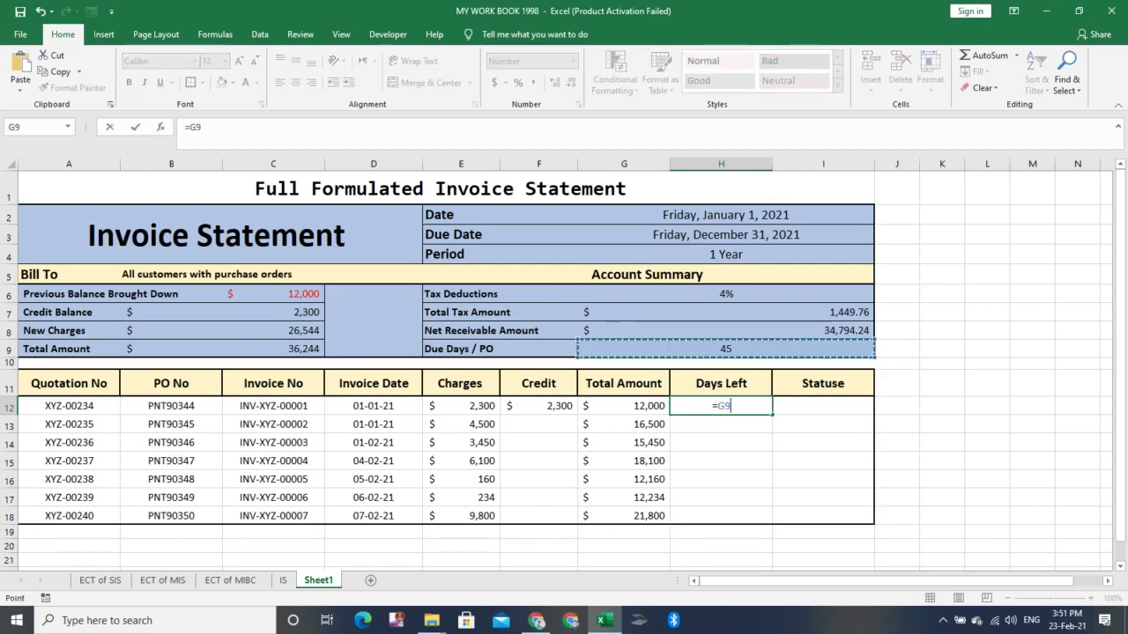
key("F4")
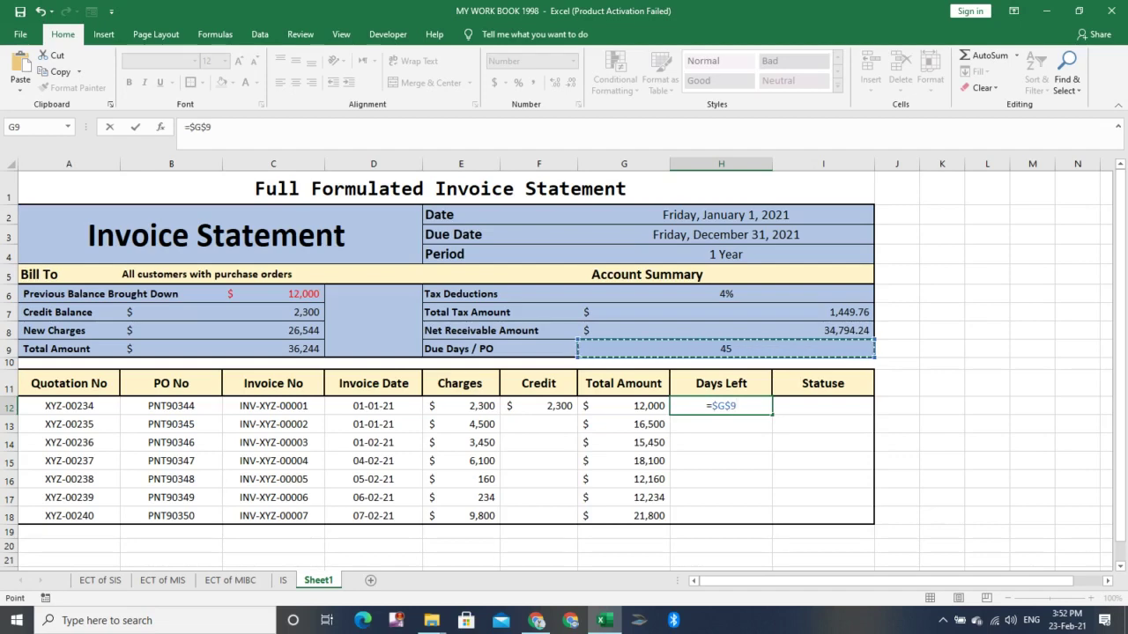
type("+")
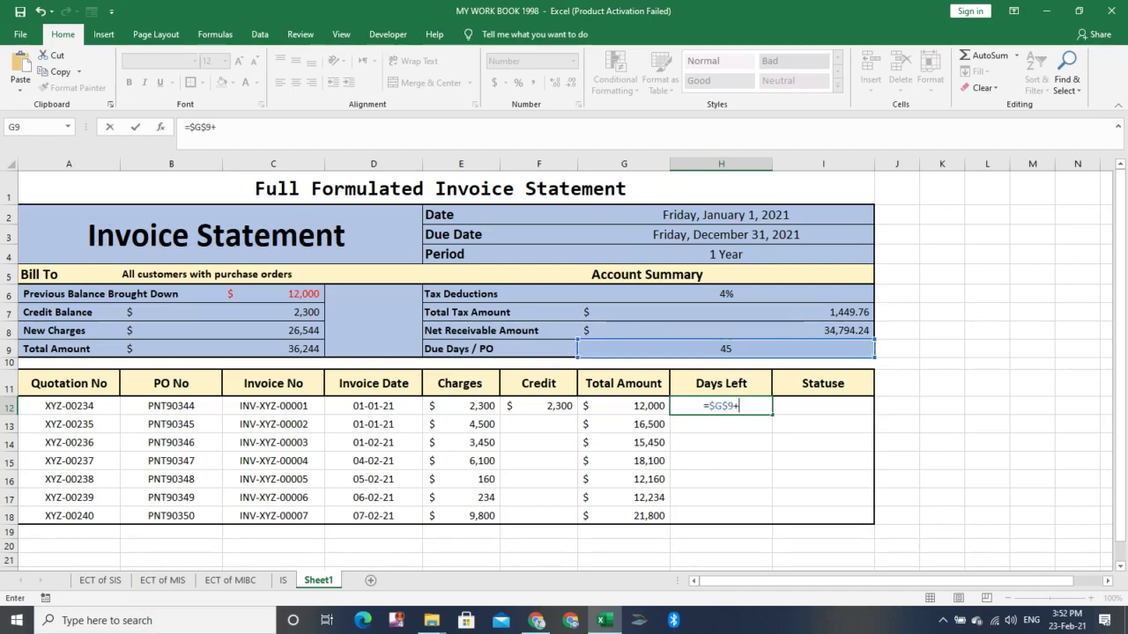
left_click(374, 406)
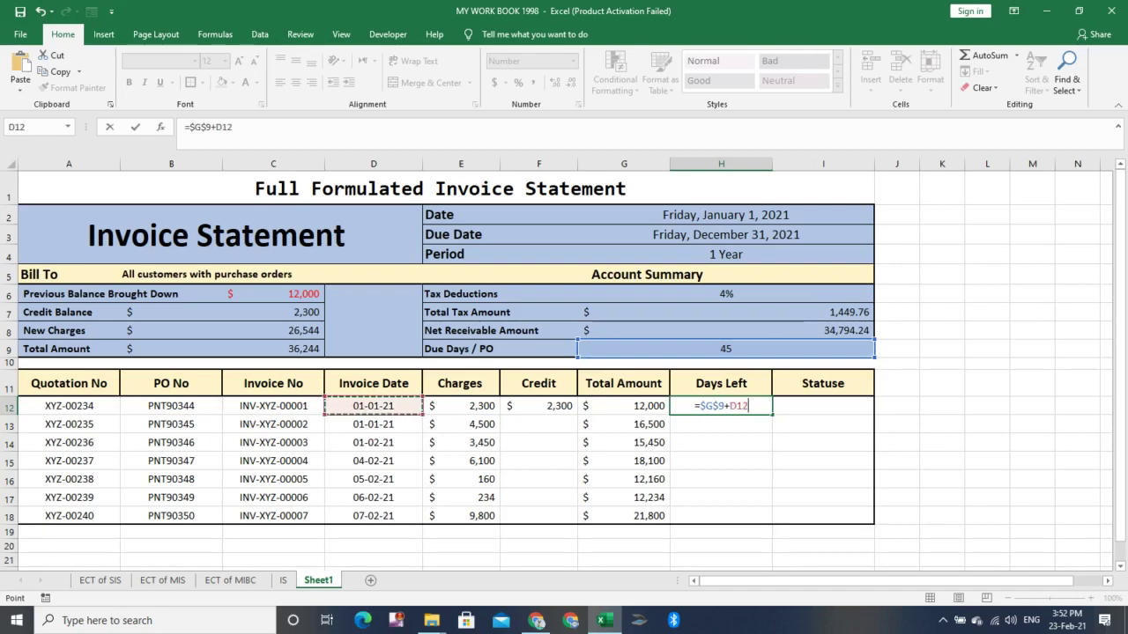
type("-")
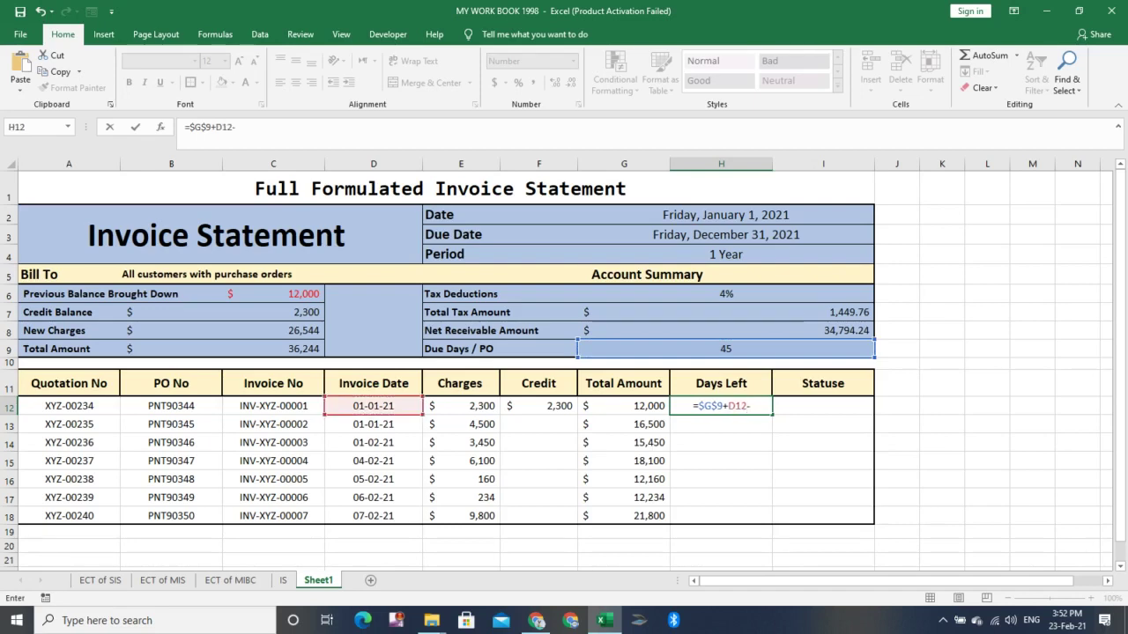
type("Now")
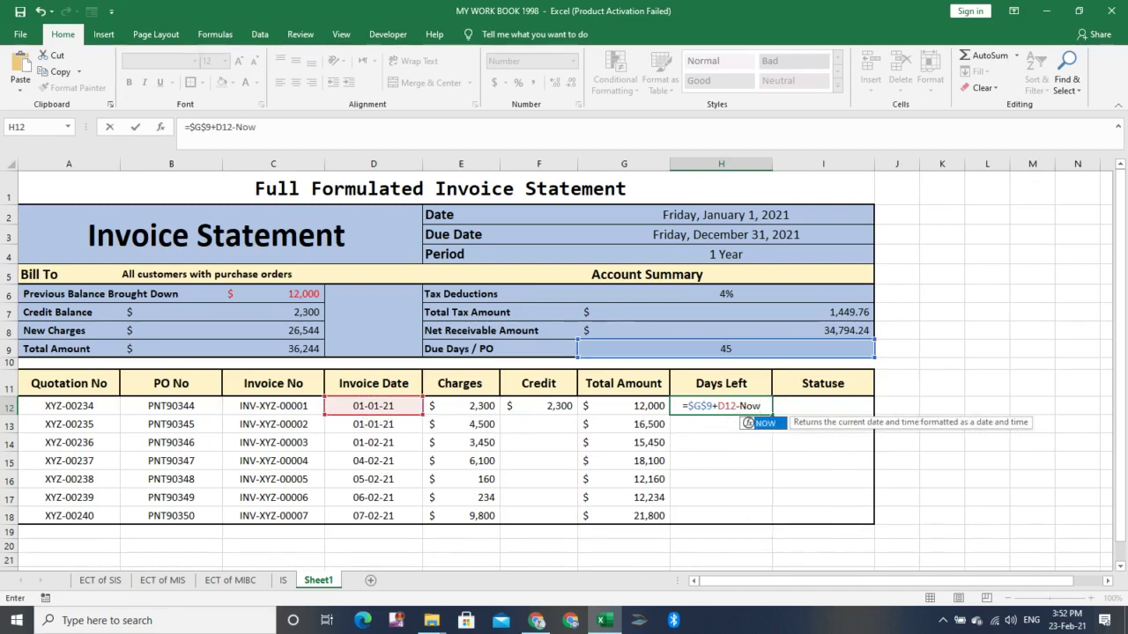
key("BackSpace")
key("BackSpace")
type("ow")
key("Tab")
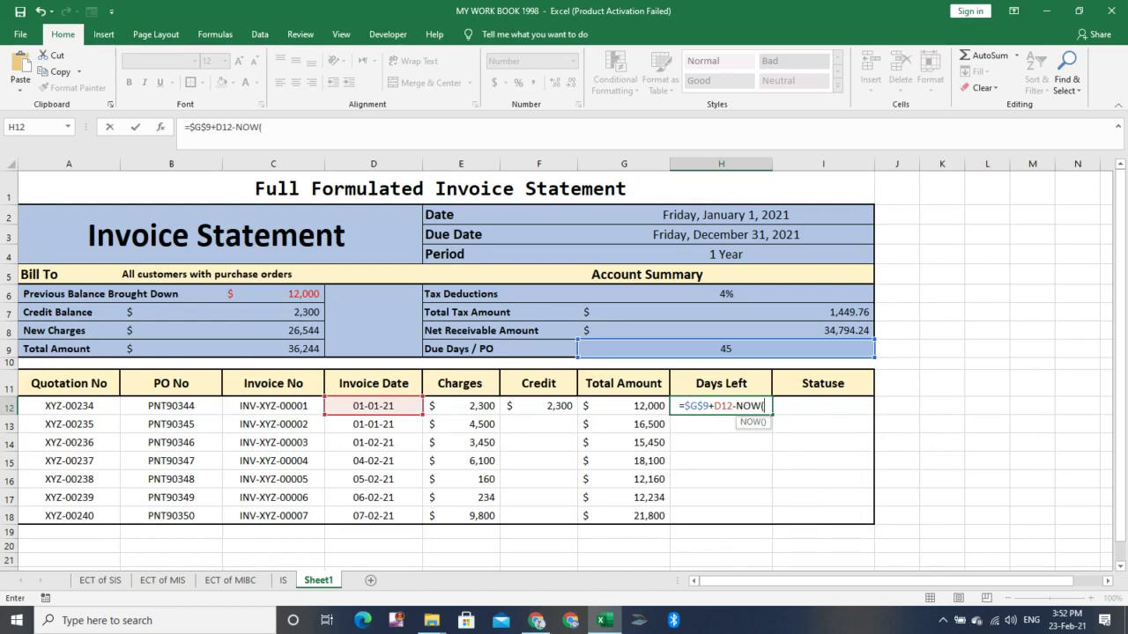
type(")")
key("Return")
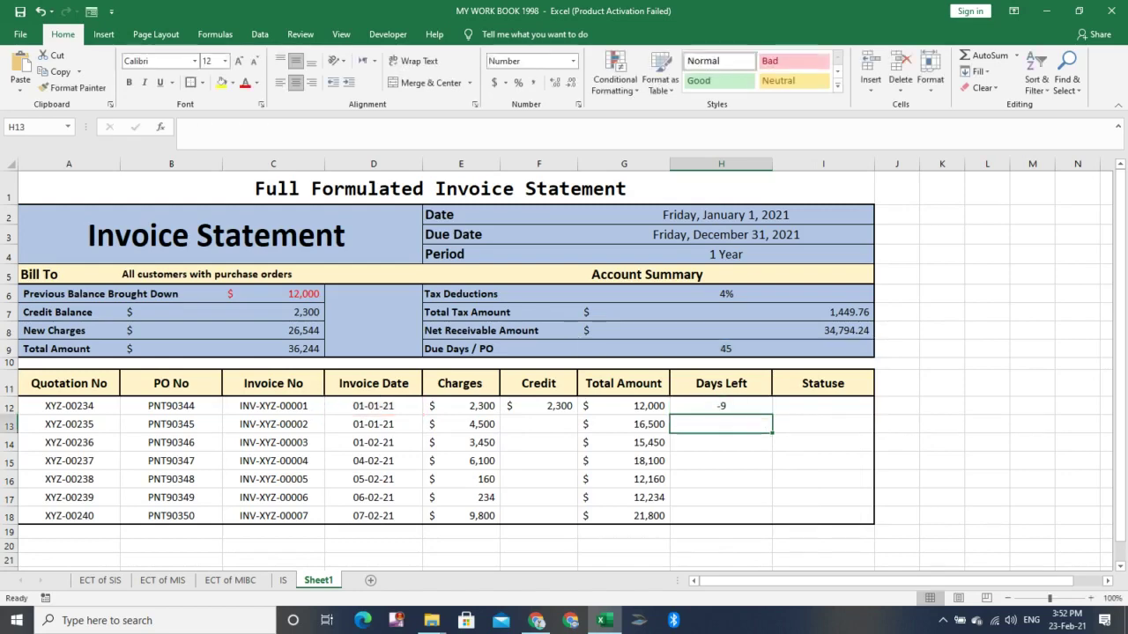
- Fill the Days Left formula from H12 down to H18 without formatting
left_click(720, 406)
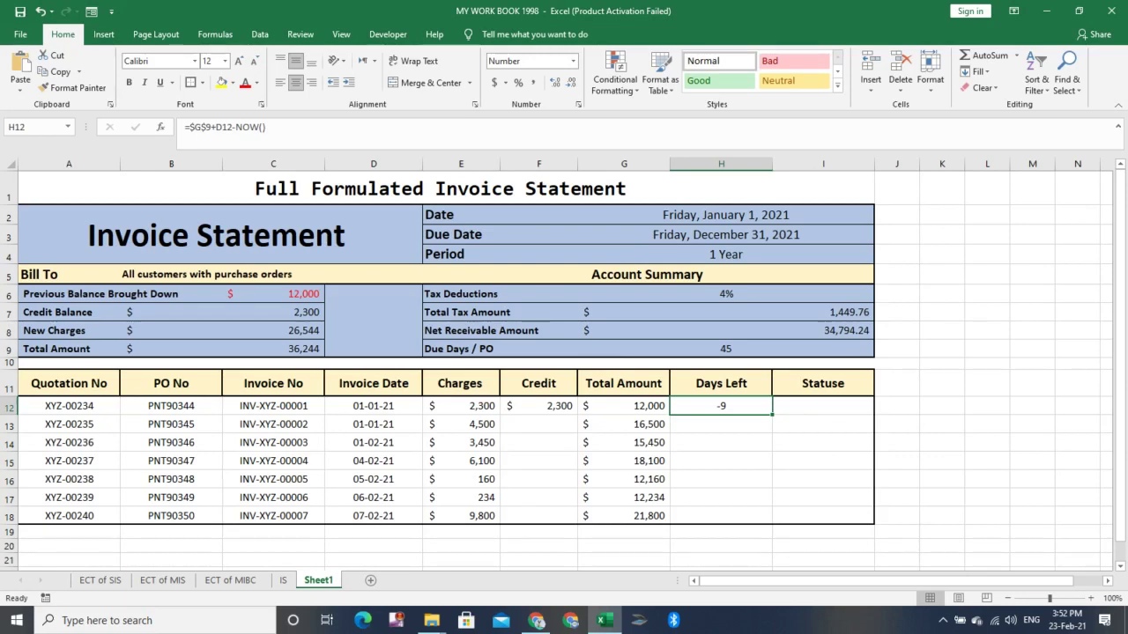
left_click_drag(772, 414, 772, 522)
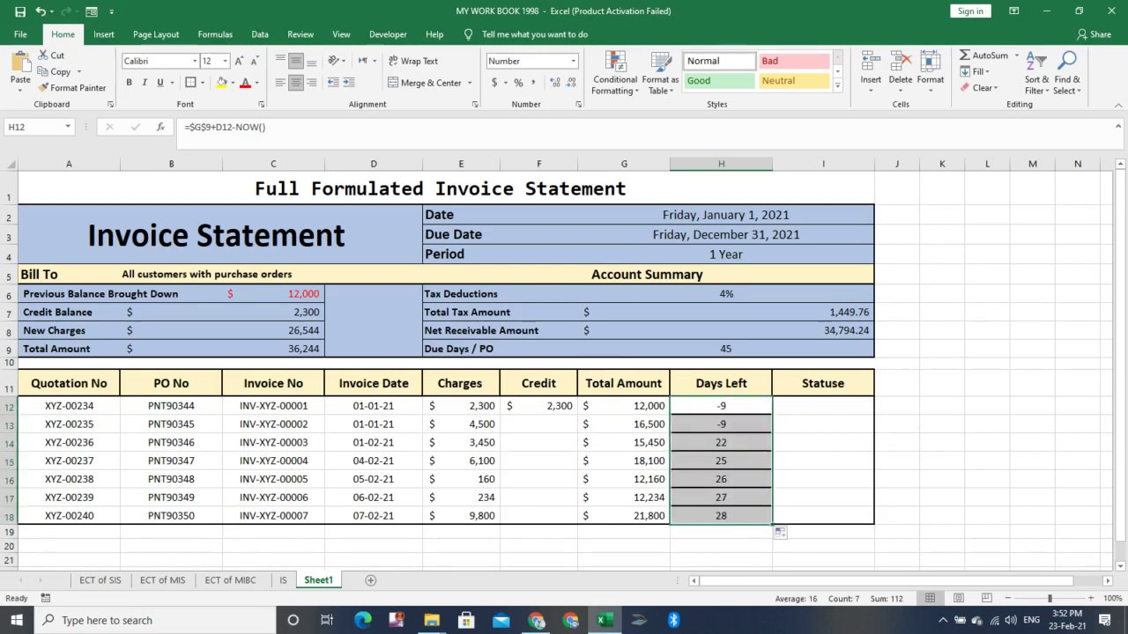
left_click(783, 533)
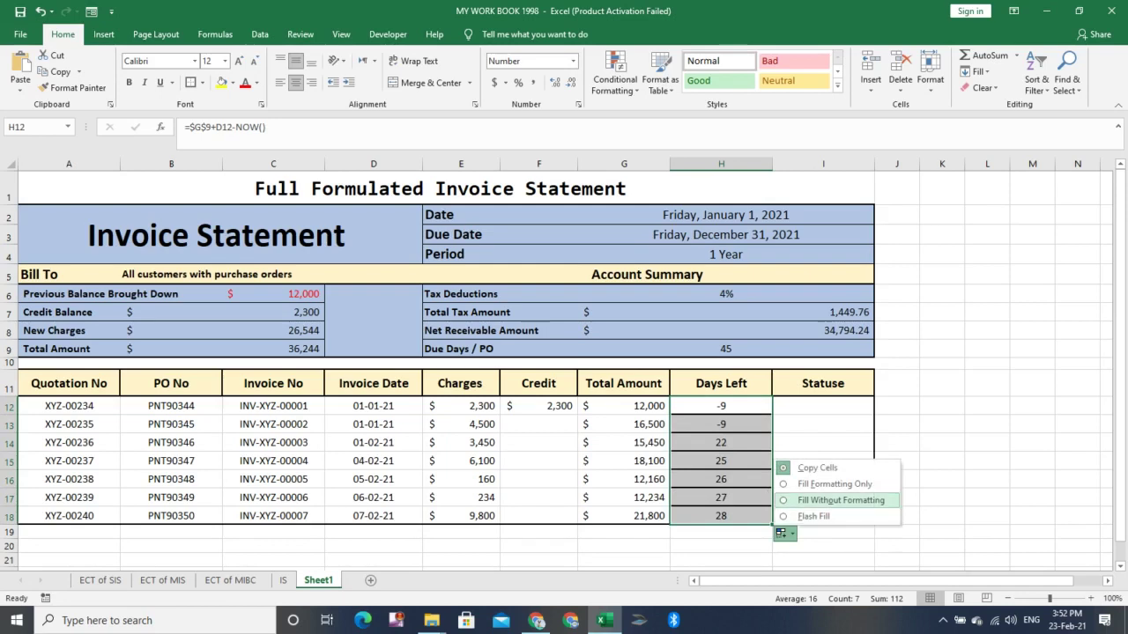
left_click(842, 499)
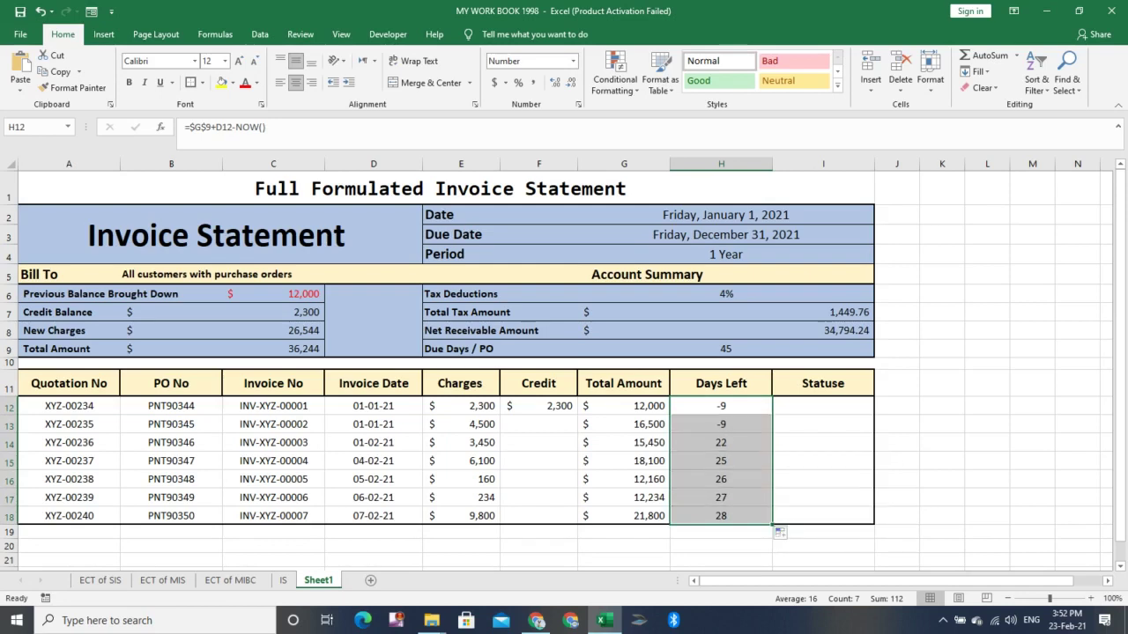
- Review the copied Days Left formulas in H13 to H16 and select the first Statuse cell, I12
left_click(721, 424)
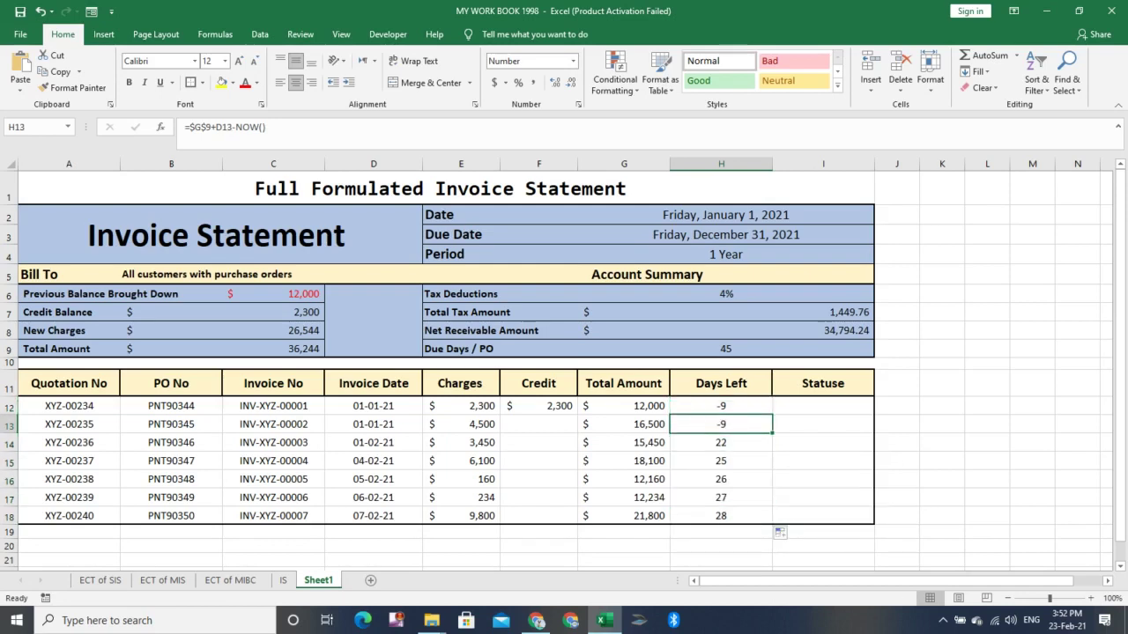
key("Down")
key("Down")
key("Down")
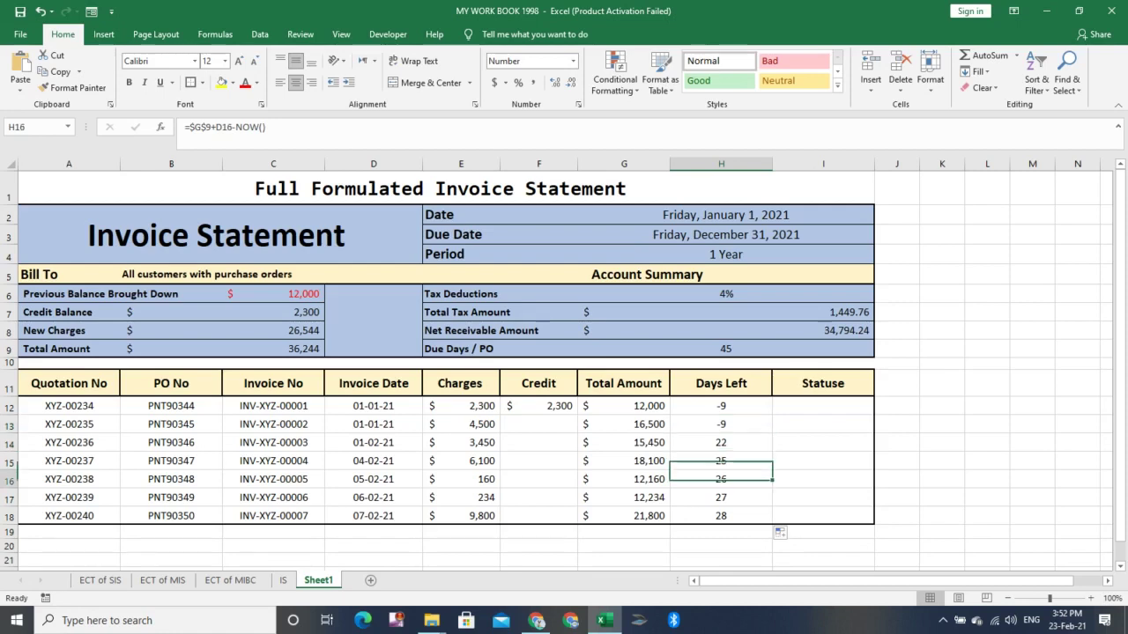
key("Up")
key("Up")
key("Up")
key("Down")
key("Down")
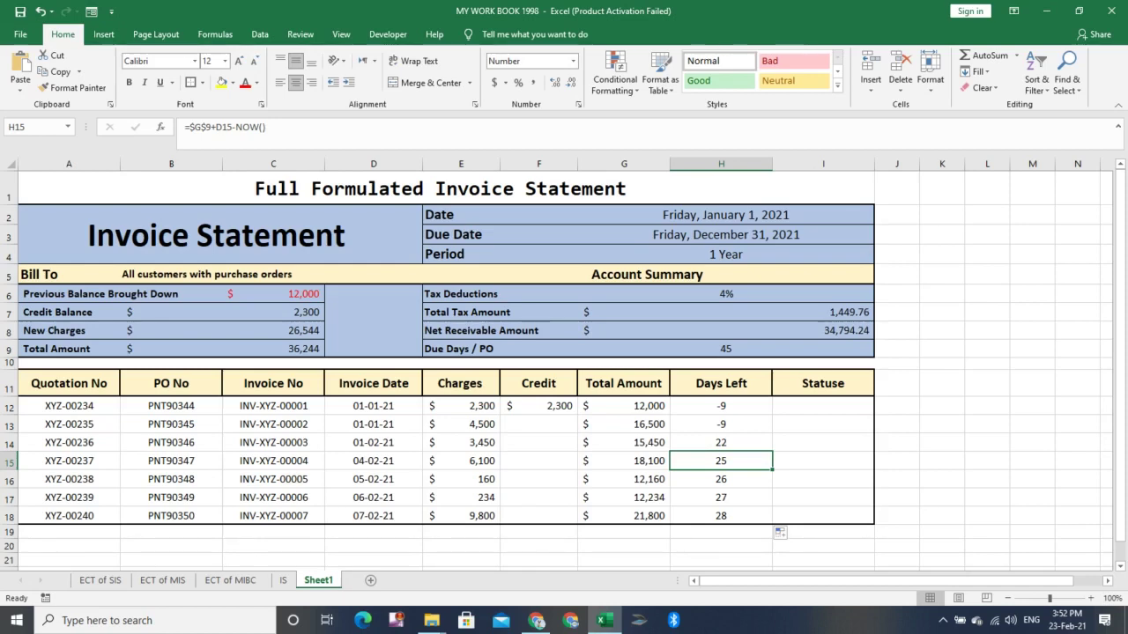
left_click(823, 407)
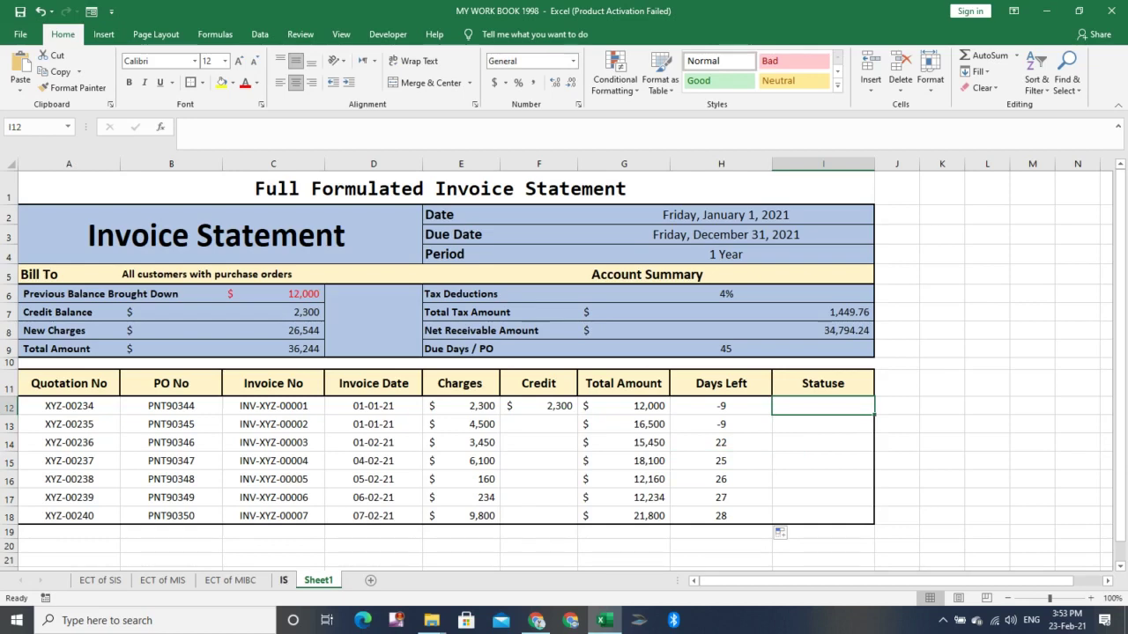
- Check the finished statuses on the IS sheet, and begin the Statuse formula in Sheet1's I12 with =IF(H12>0 as its logical test
left_click(284, 580)
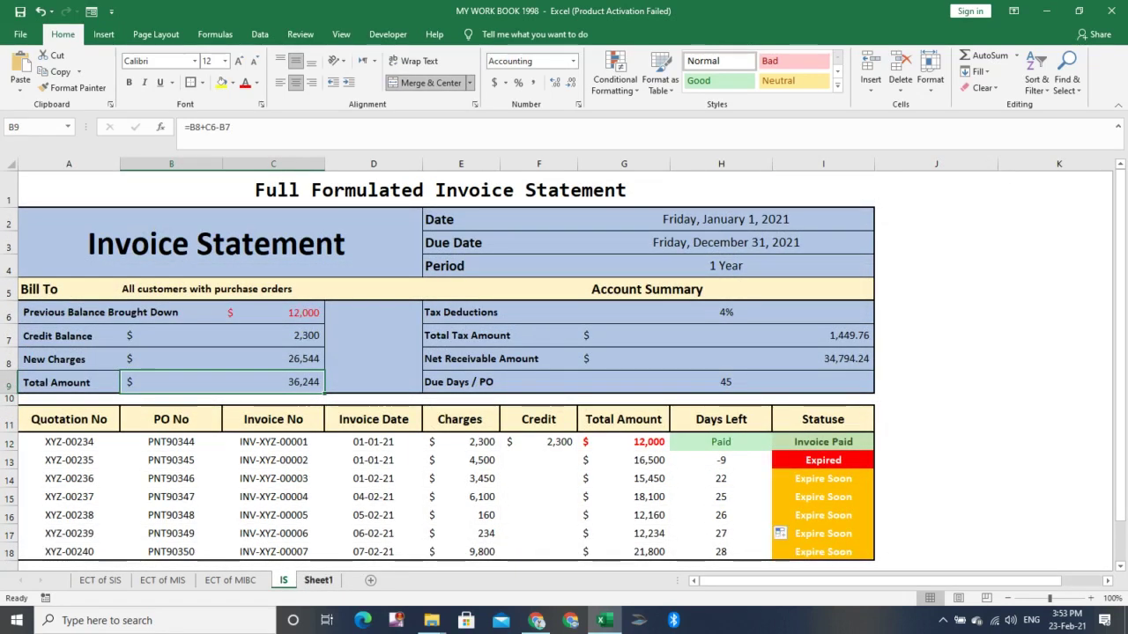
left_click(318, 580)
double_click(823, 406)
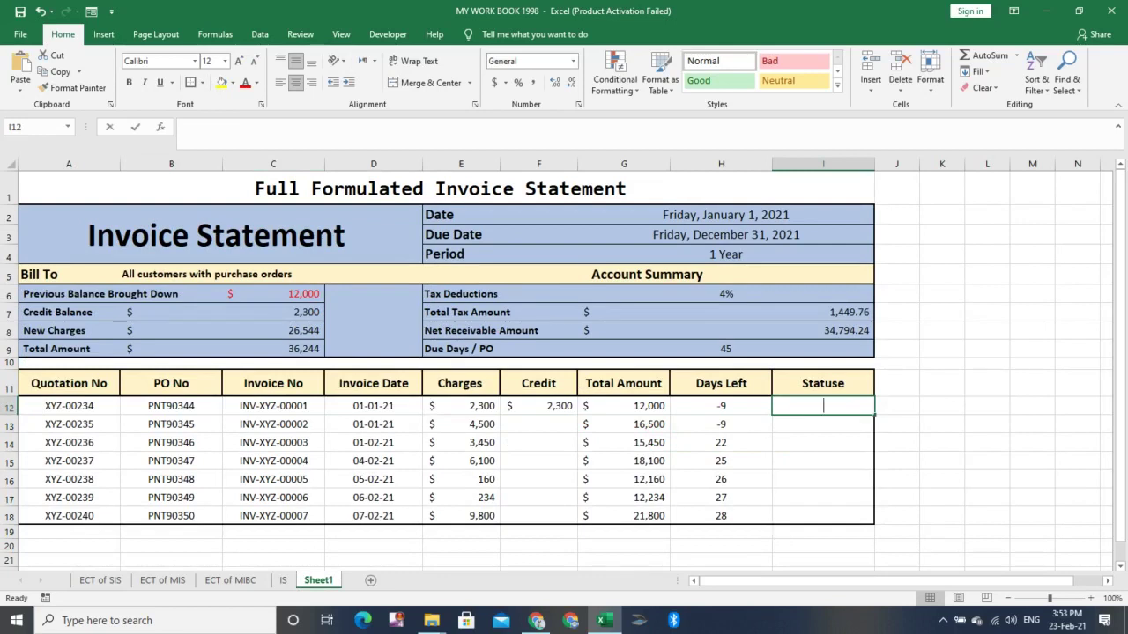
type("=")
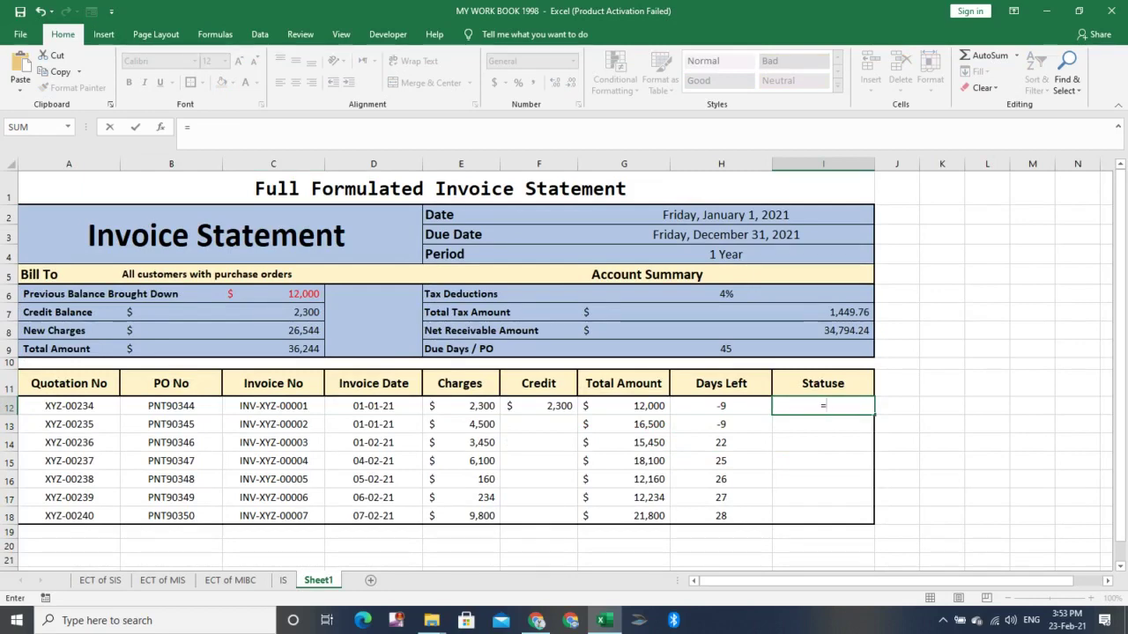
type("if")
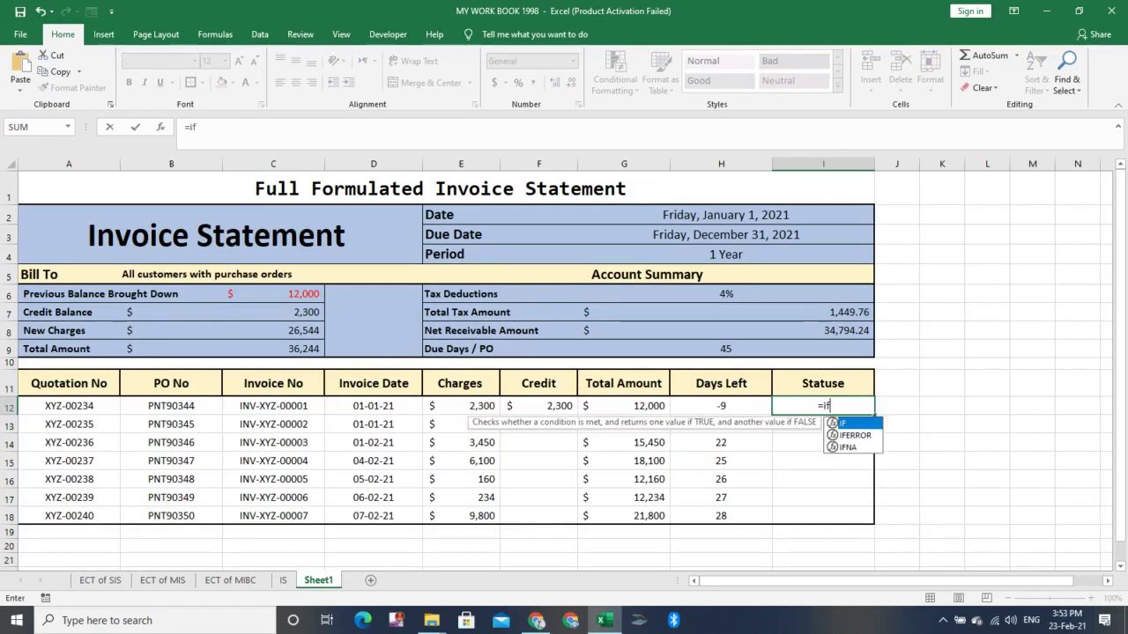
key("Tab")
key("Left")
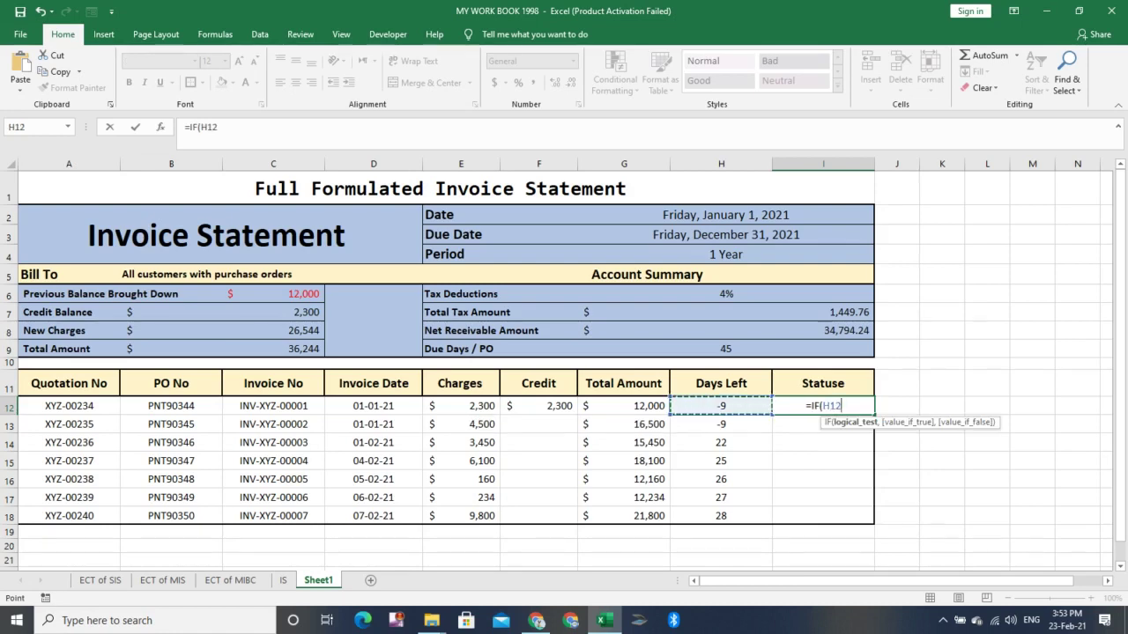
type(">0")
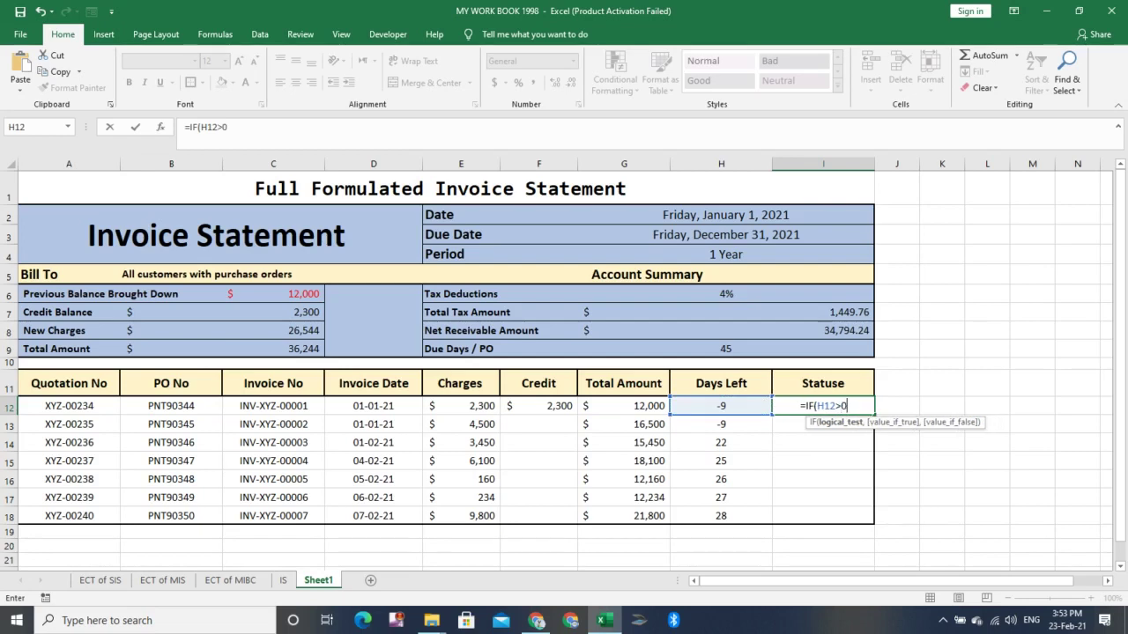
type(",\"")
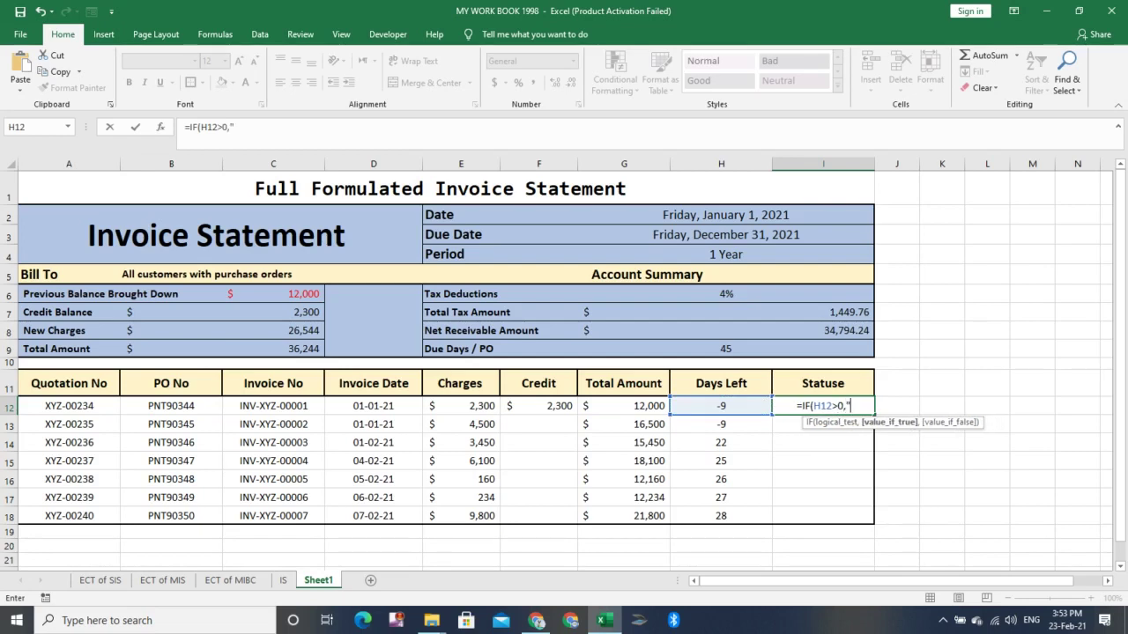
type("Invoi")
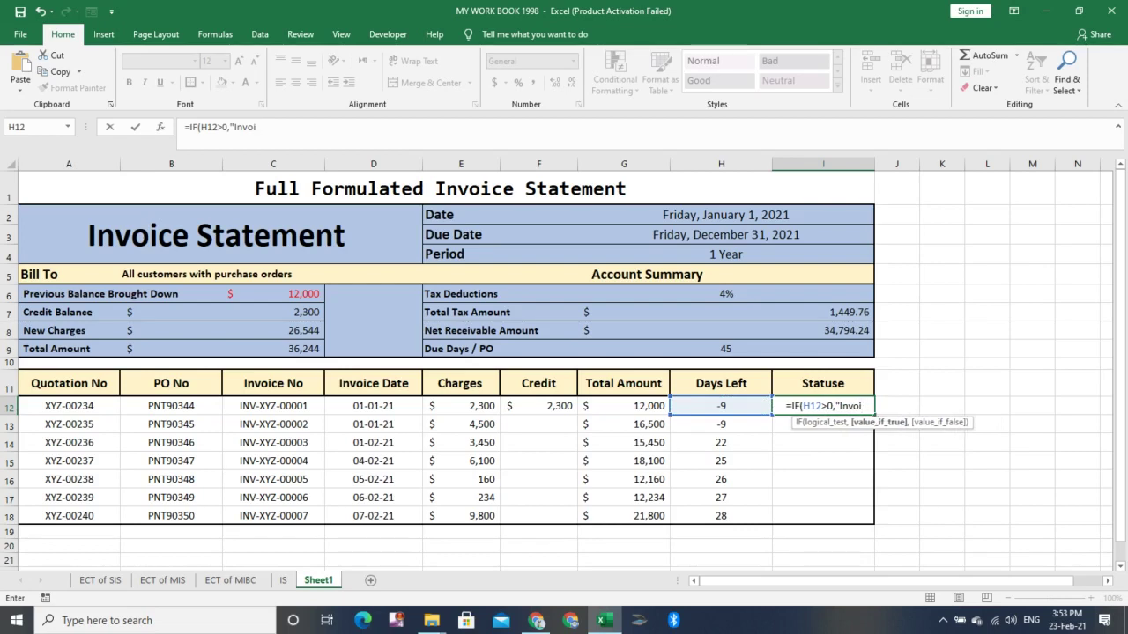
type("ce Paid")
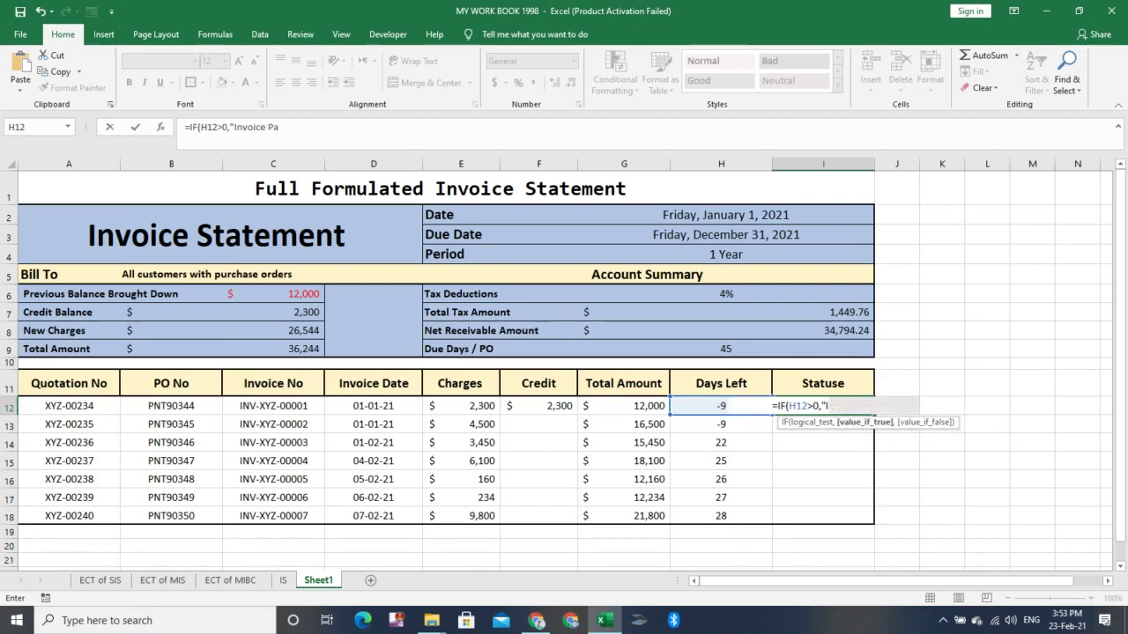
key("BackSpace")
key("BackSpace")
key("BackSpace")
key("BackSpace")
key("BackSpace")
key("BackSpace")
key("BackSpace")
key("BackSpace")
key("BackSpace")
key("BackSpace")
key("BackSpace")
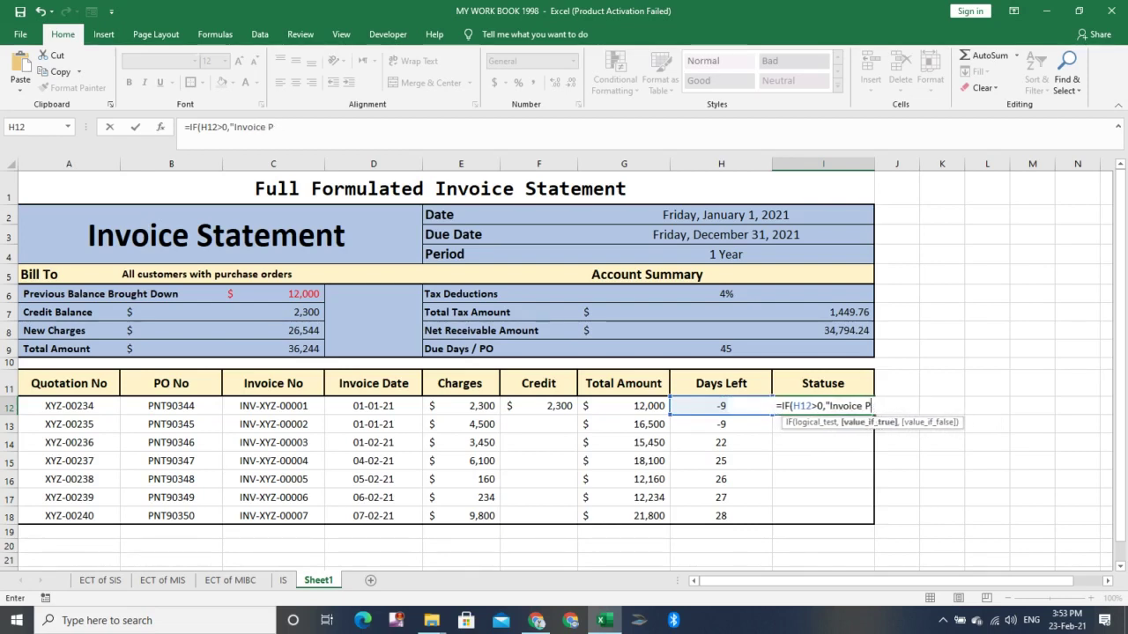
key("BackSpace")
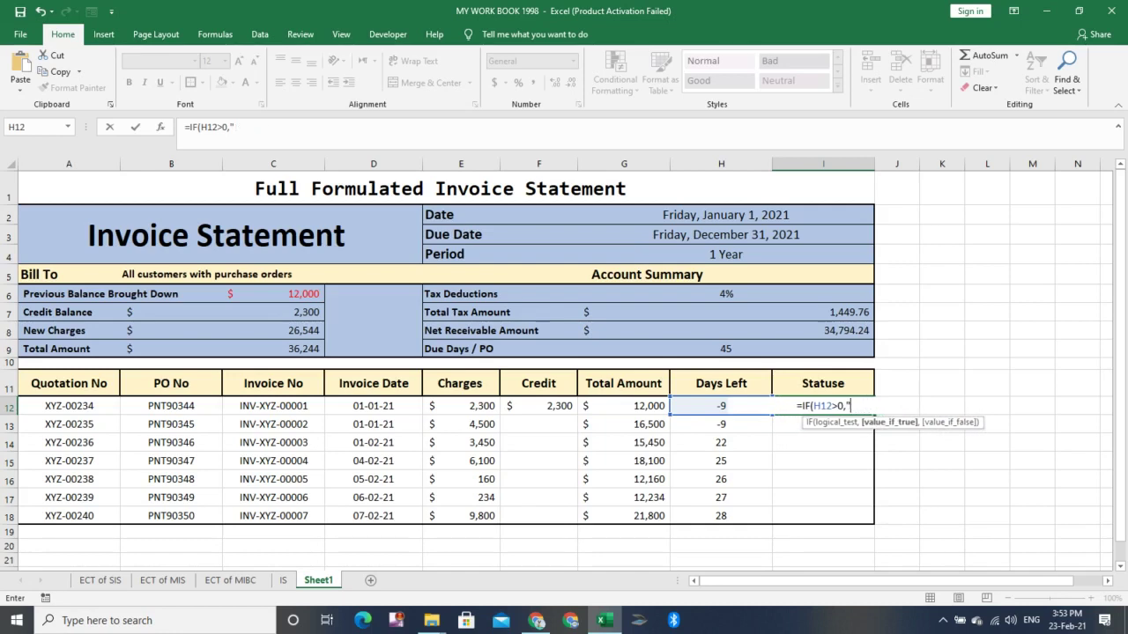
- Set the I12 formula's value-if-true to "Expired Soon" for invoices with positive Days Left
type("Expired")
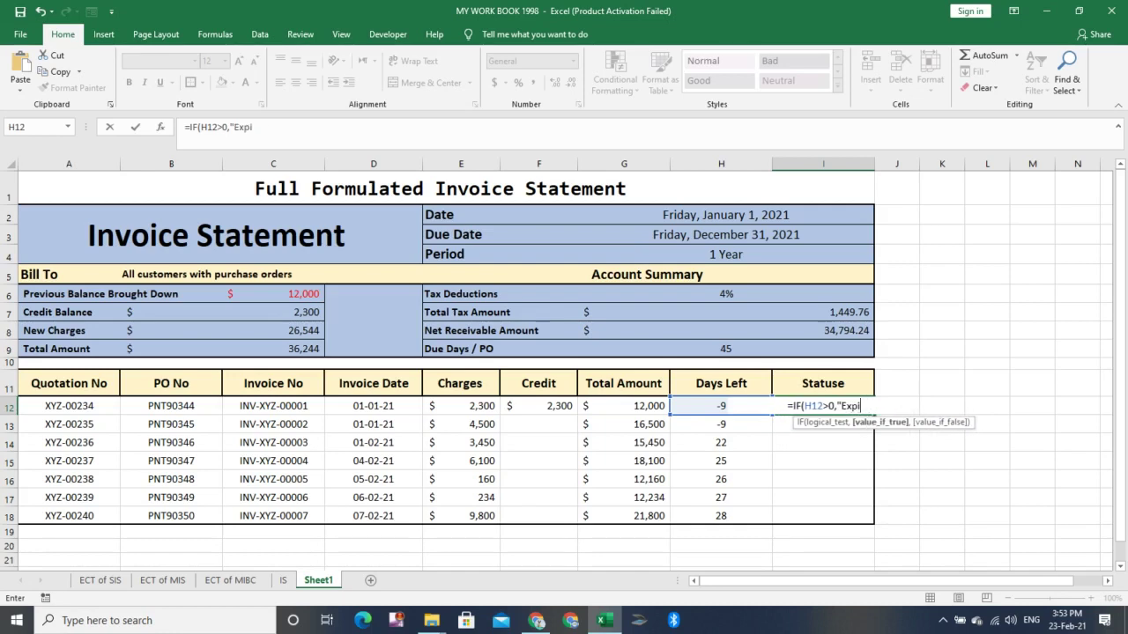
type("on")
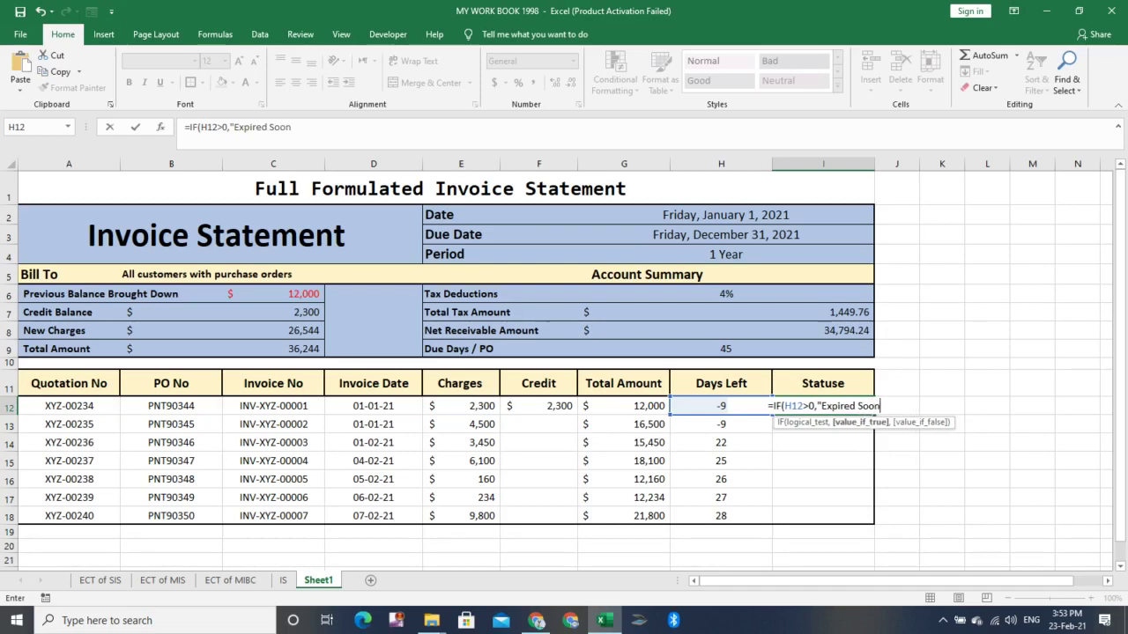
type("\",")
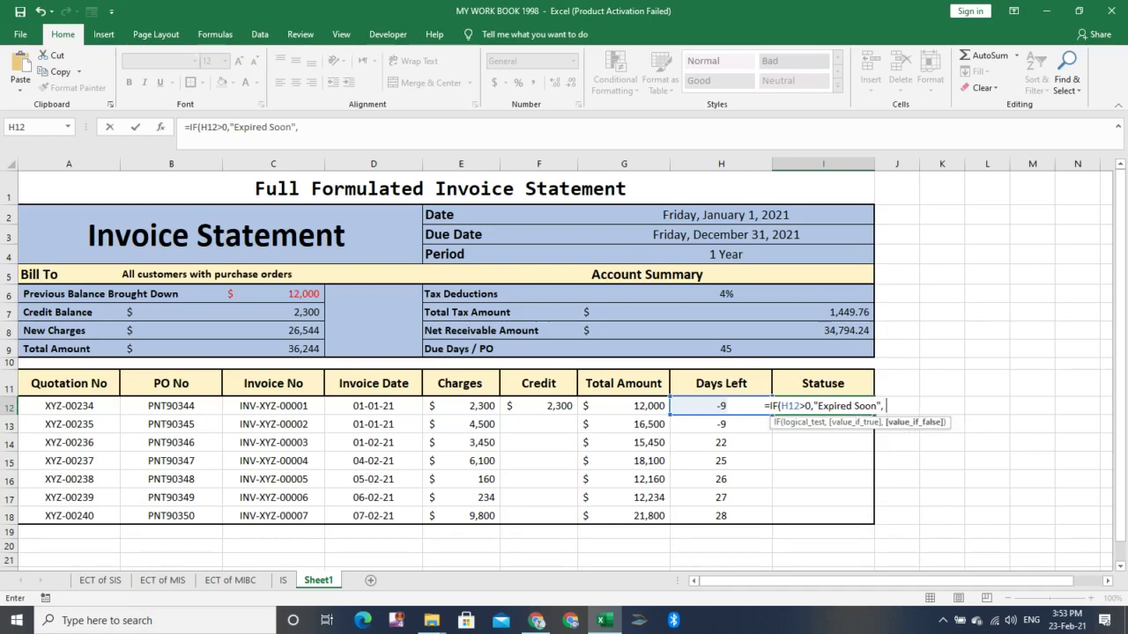
- Nest IF(H12<45,"Expired") as the value-if-false and complete the Statuse formula in I12
type(" IF(")
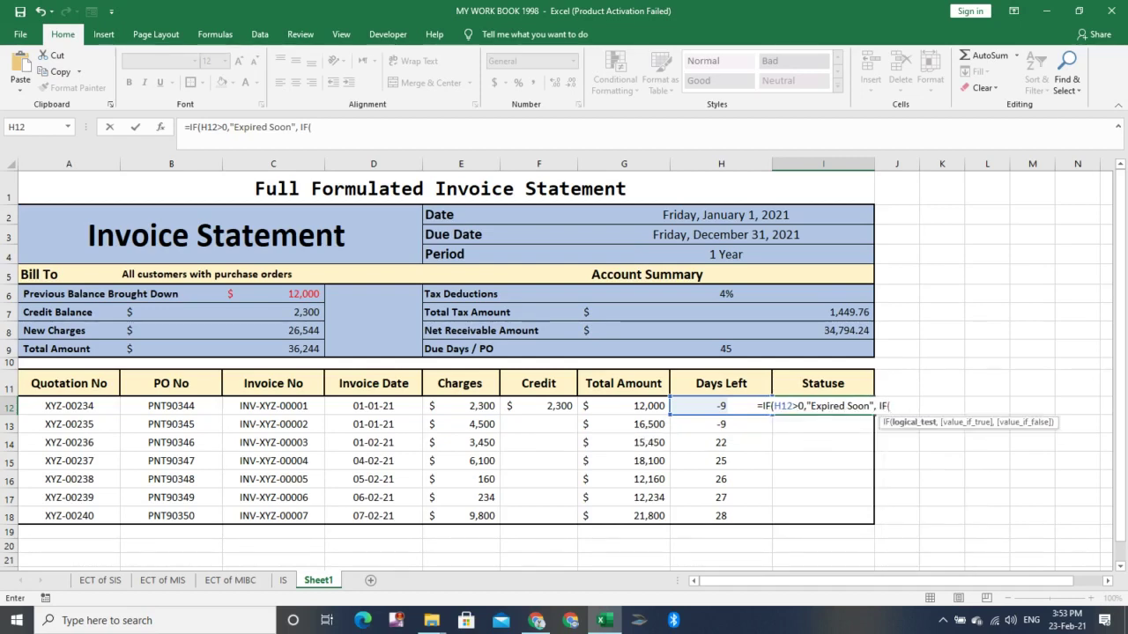
key("Left")
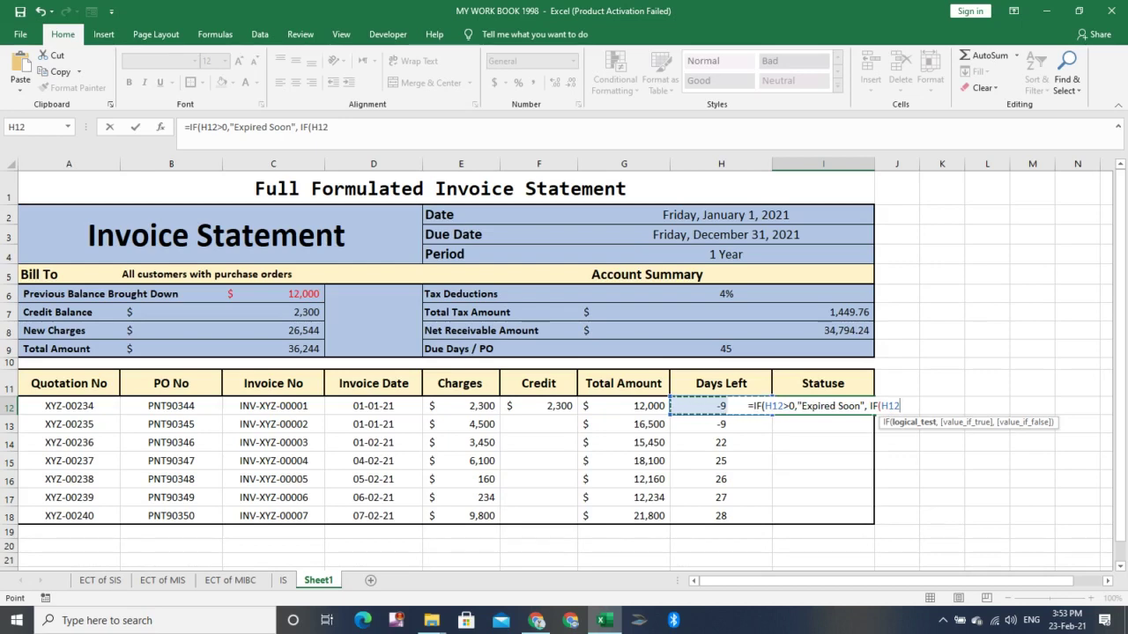
type("<")
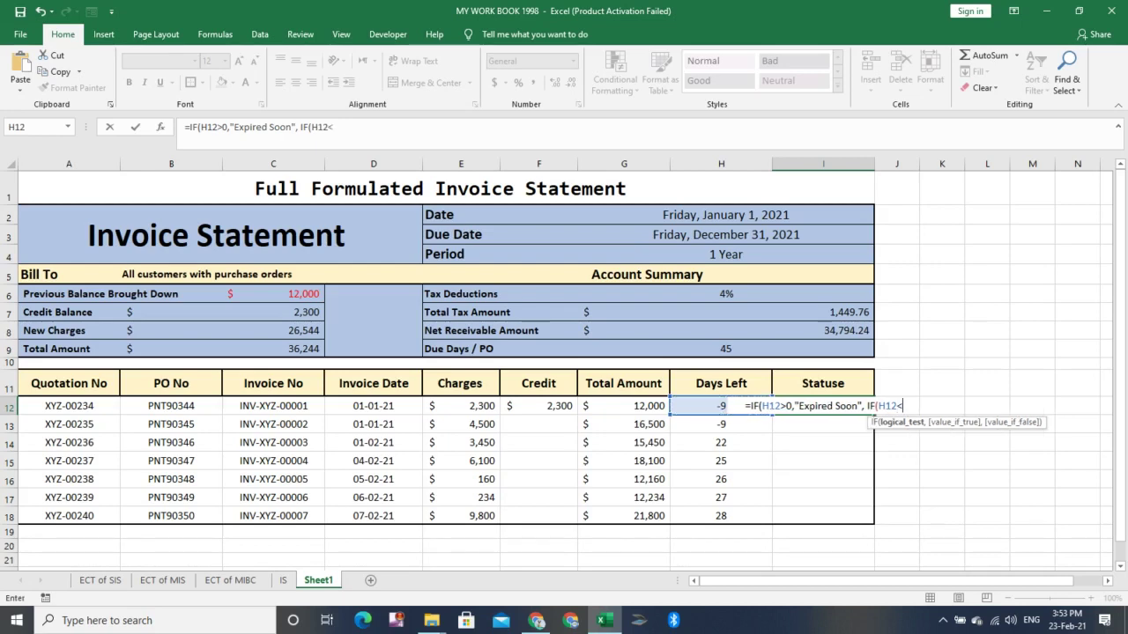
type("45")
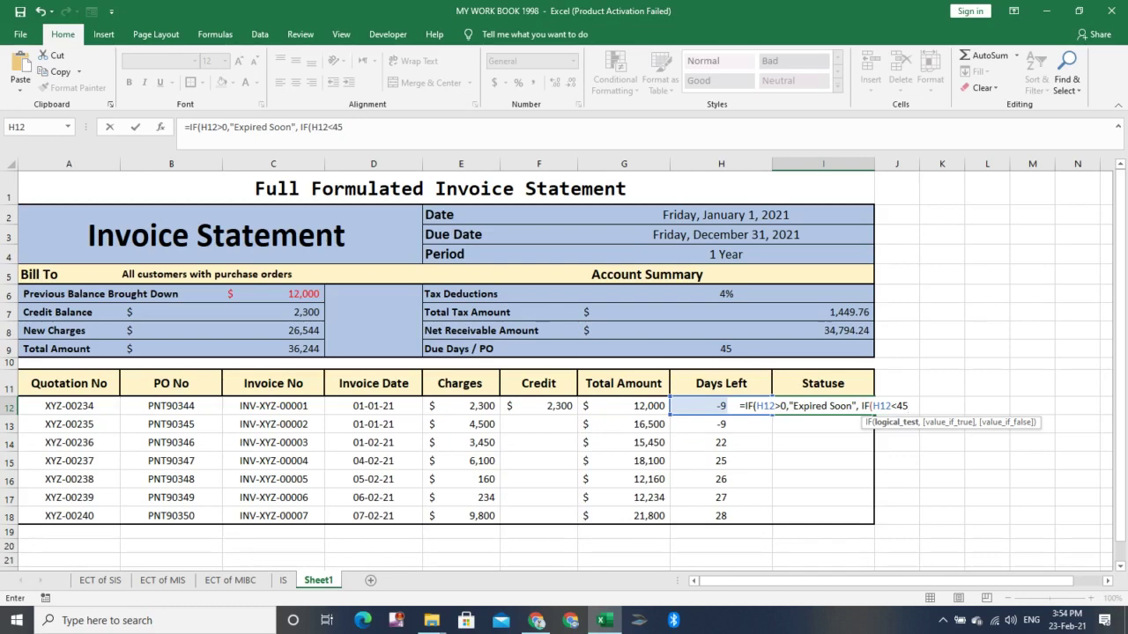
type(",\"")
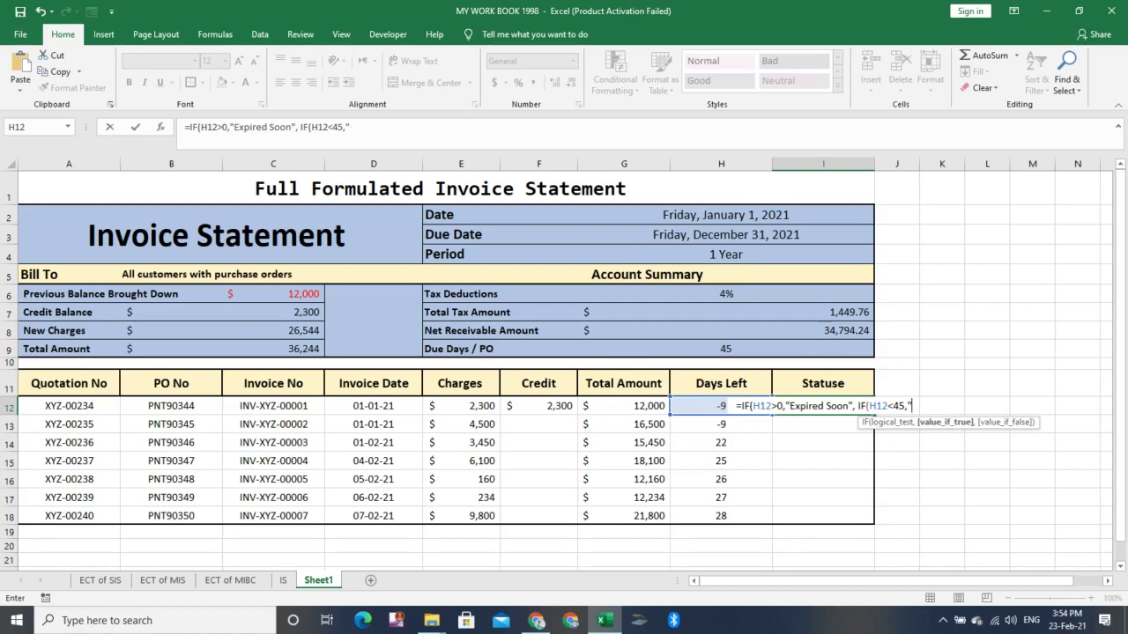
type("Expired")
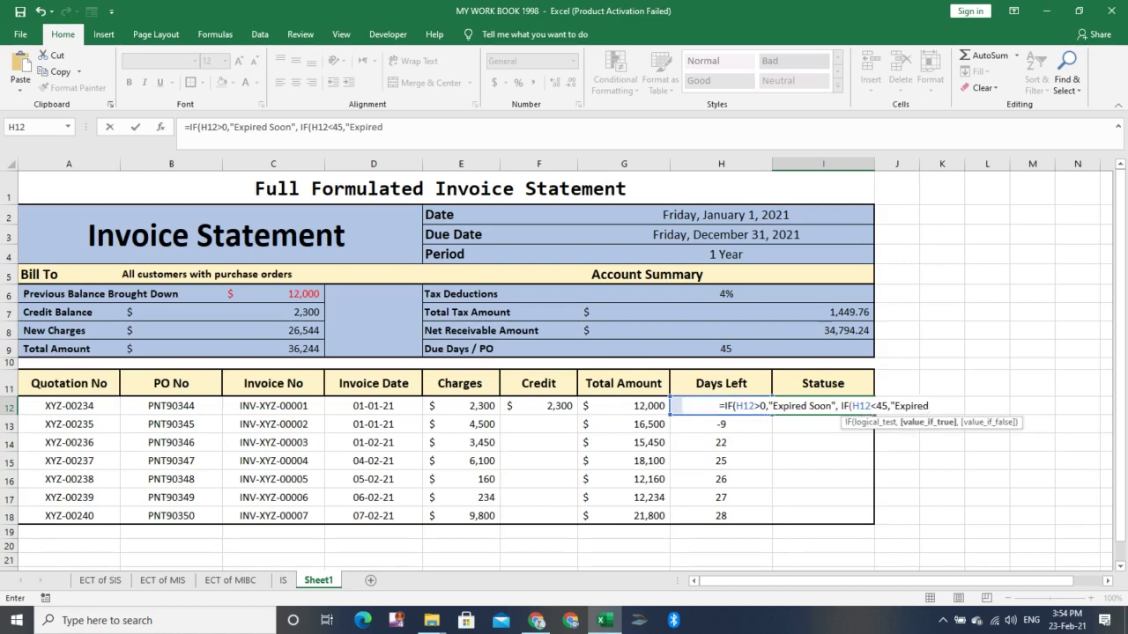
type("\"")
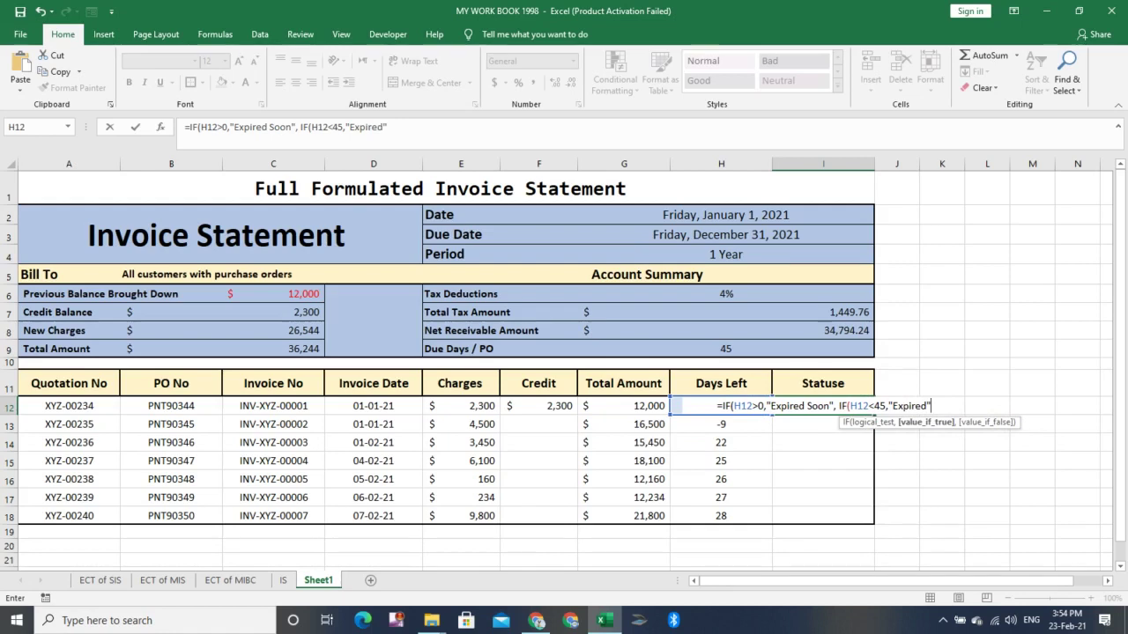
type(")")
key("Return")
key("Return")
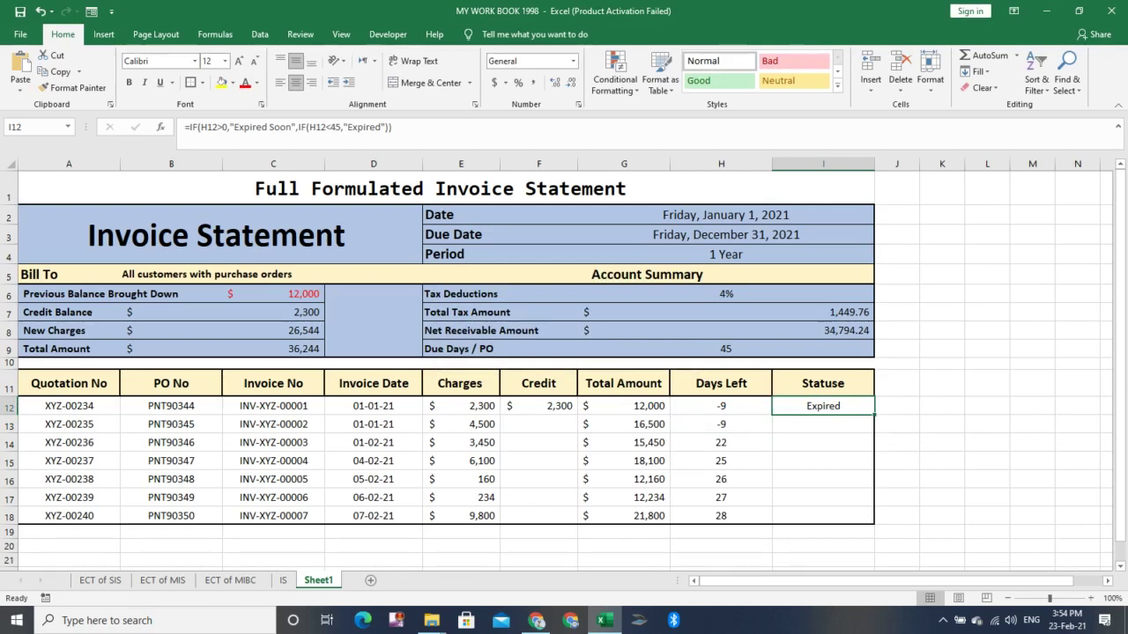
- Try filling the Statuse formula from I12 down to I18 without formatting, and undo the fill
left_click_drag(874, 414, 874, 450)
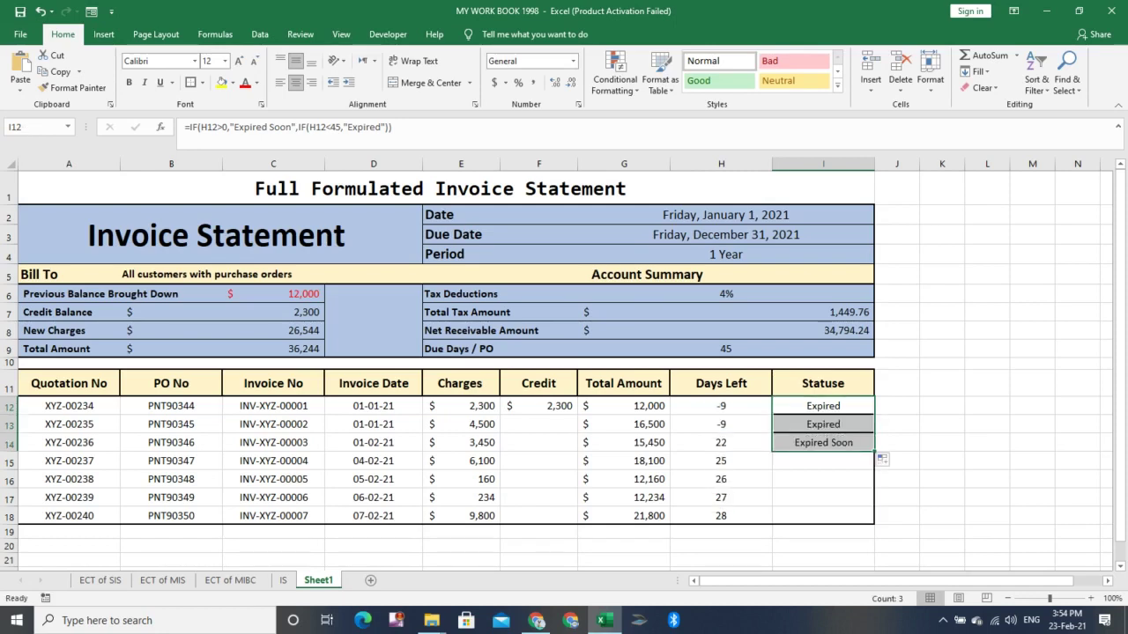
left_click_drag(874, 451, 874, 526)
left_click(885, 533)
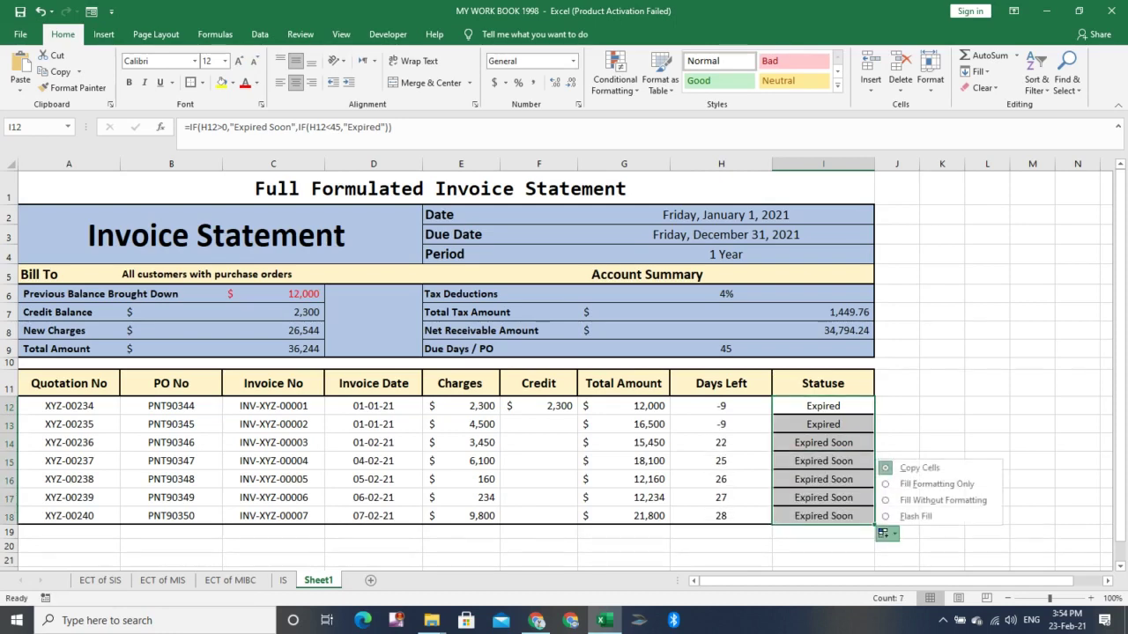
left_click(939, 500)
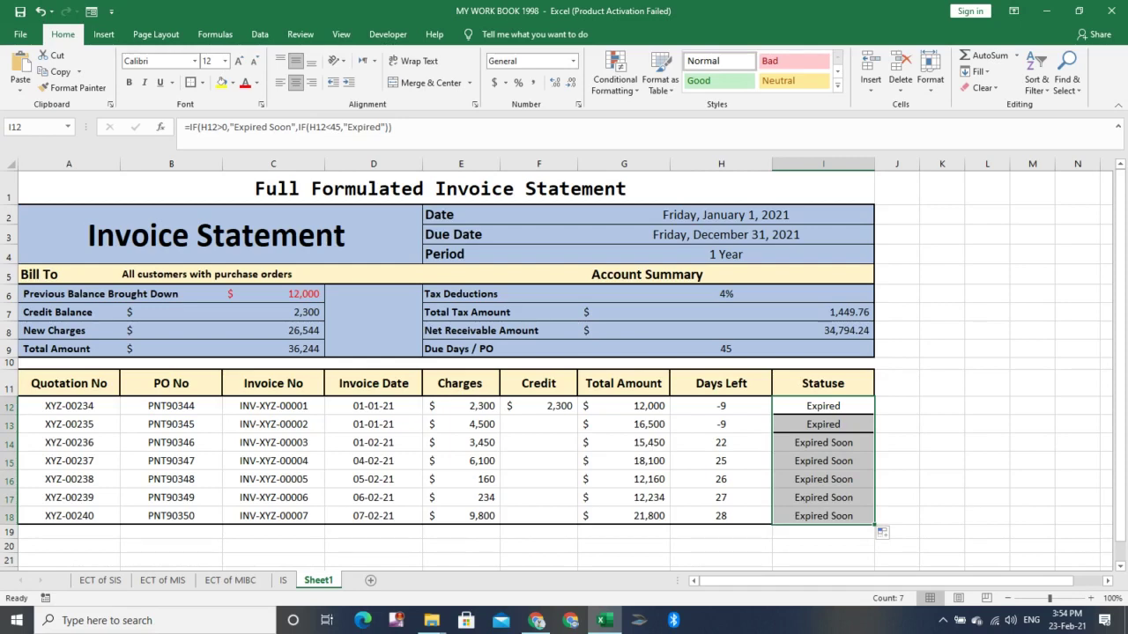
key("ctrl+z")
key("ctrl+z")
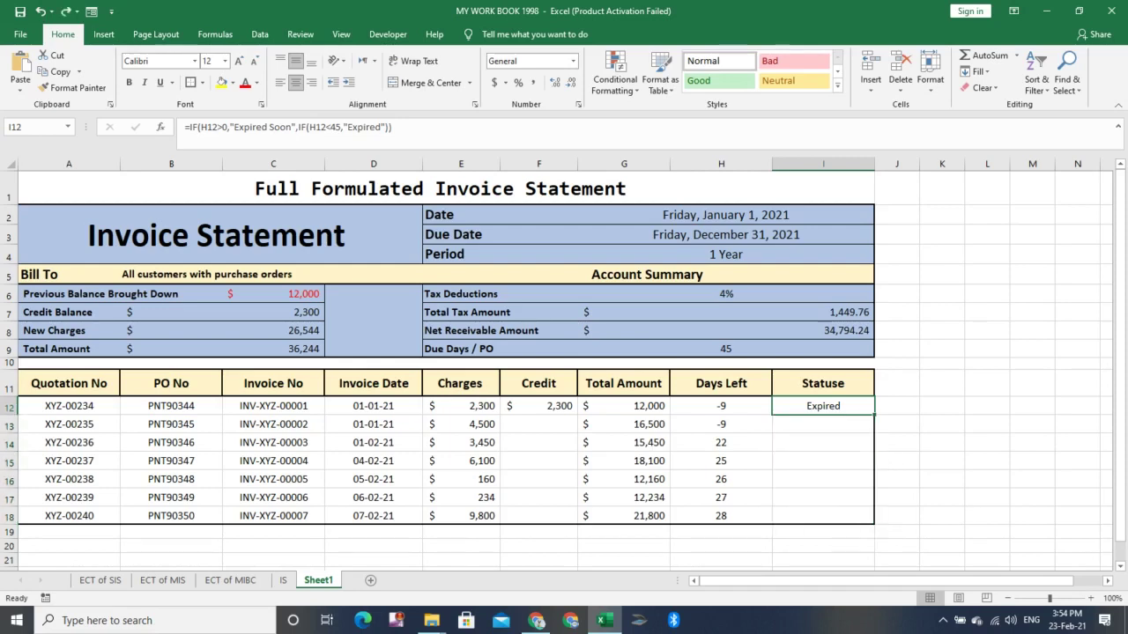
- Fill the Statuse formula from I12 down to I18 without formatting
left_click_drag(875, 414, 875, 524)
left_click(882, 532)
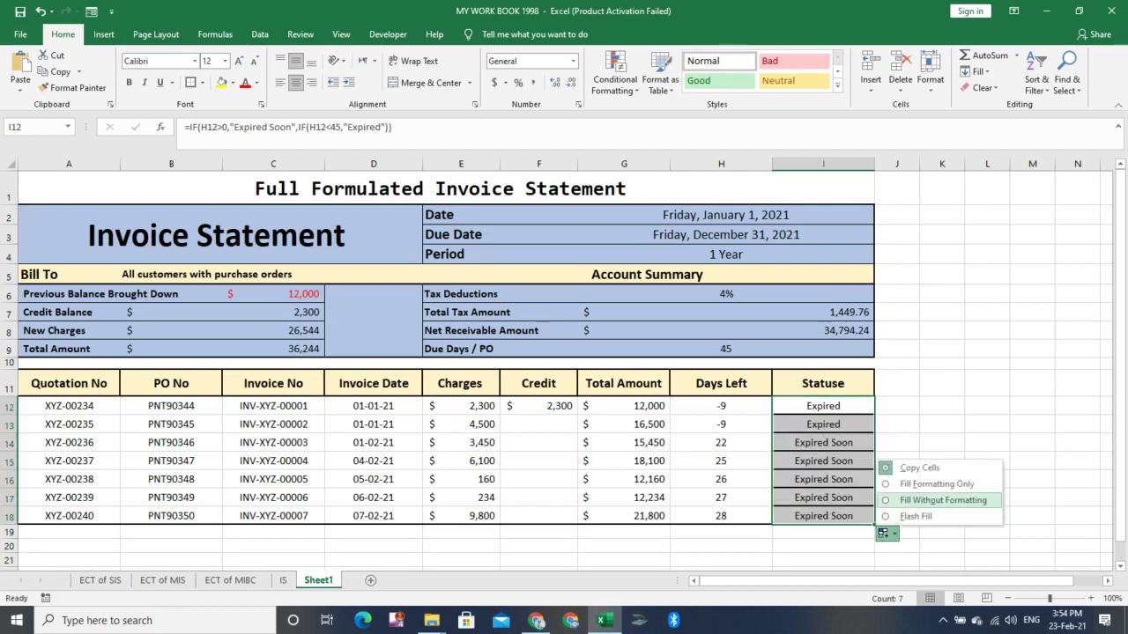
left_click(943, 499)
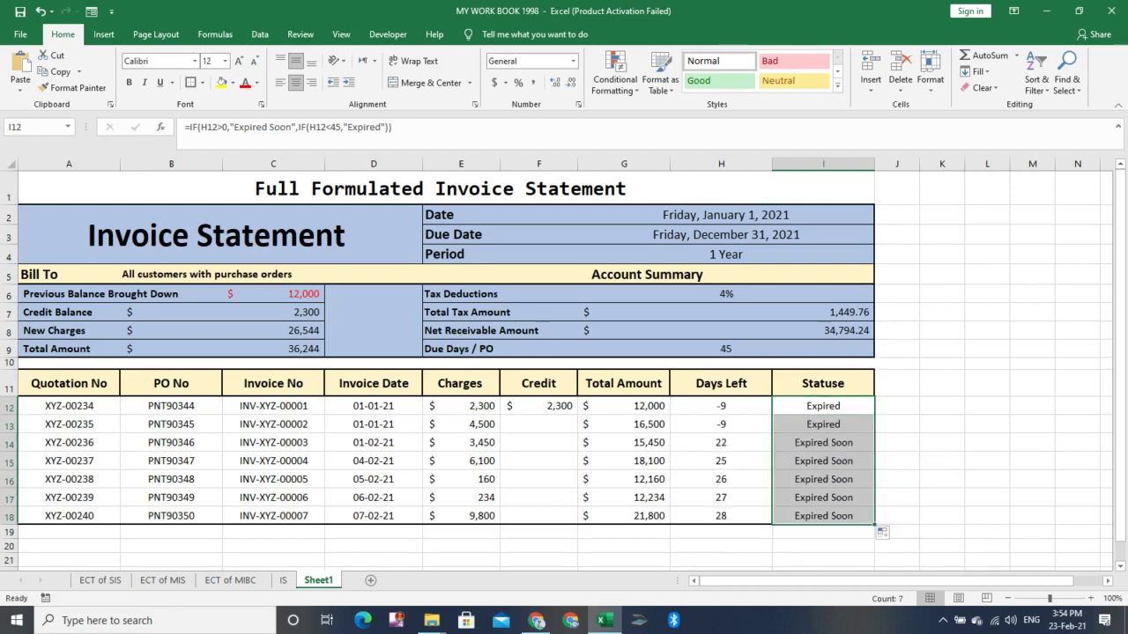
left_click(823, 406)
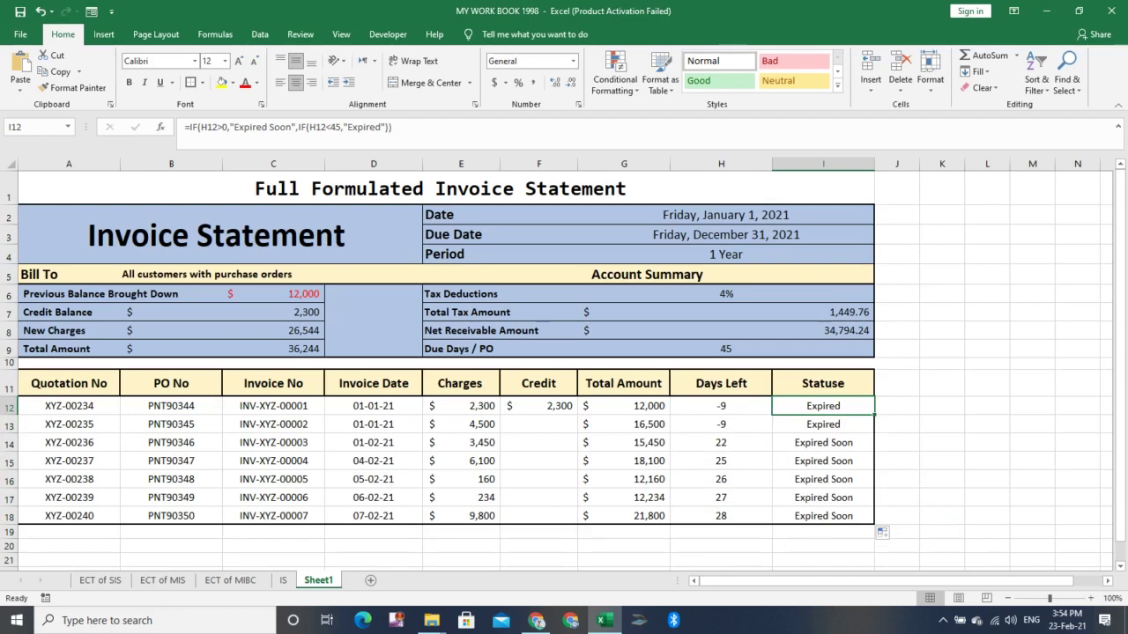
- Wrap the Days Left formula in H12 in an IF function with the logical test E12=F12
left_click(721, 406)
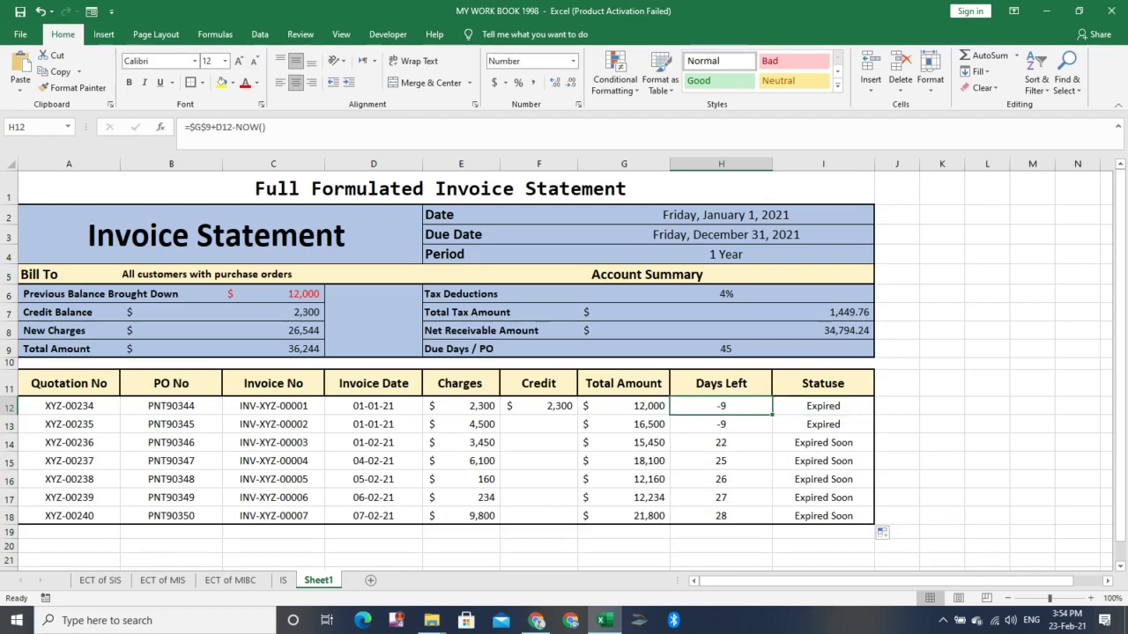
left_click(538, 406)
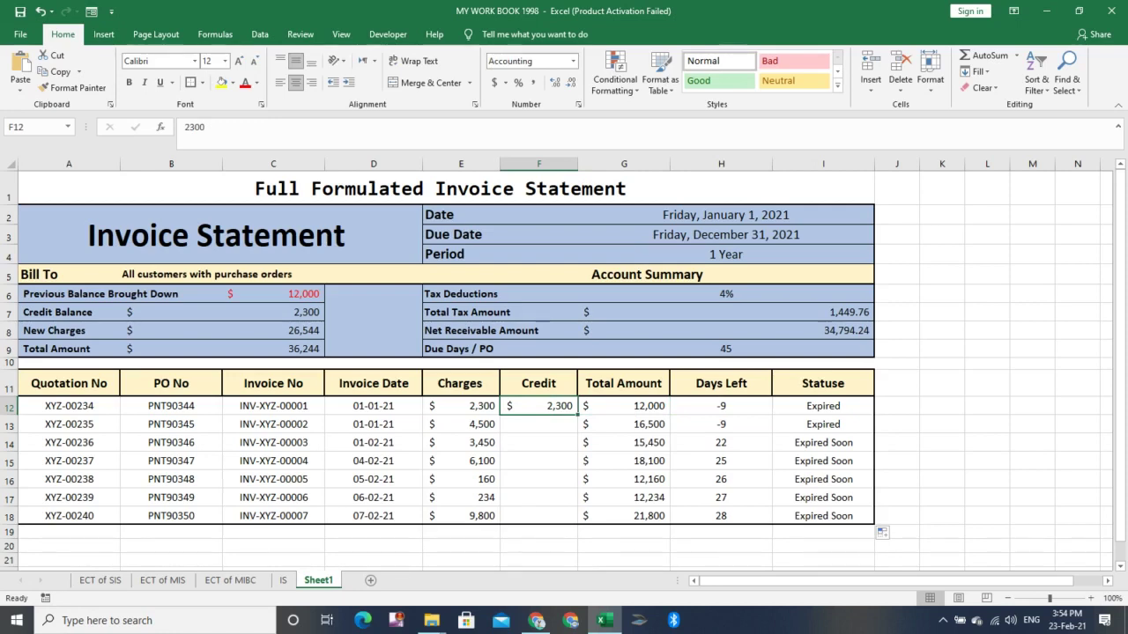
left_click(461, 406)
left_click(538, 406)
left_click(720, 407)
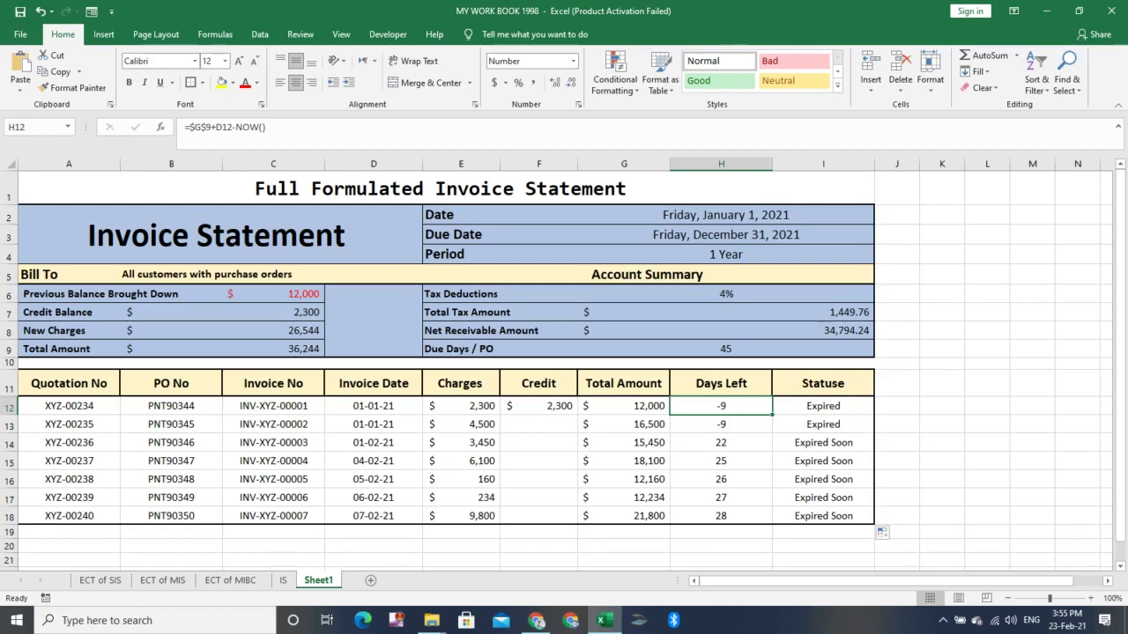
left_click(191, 128)
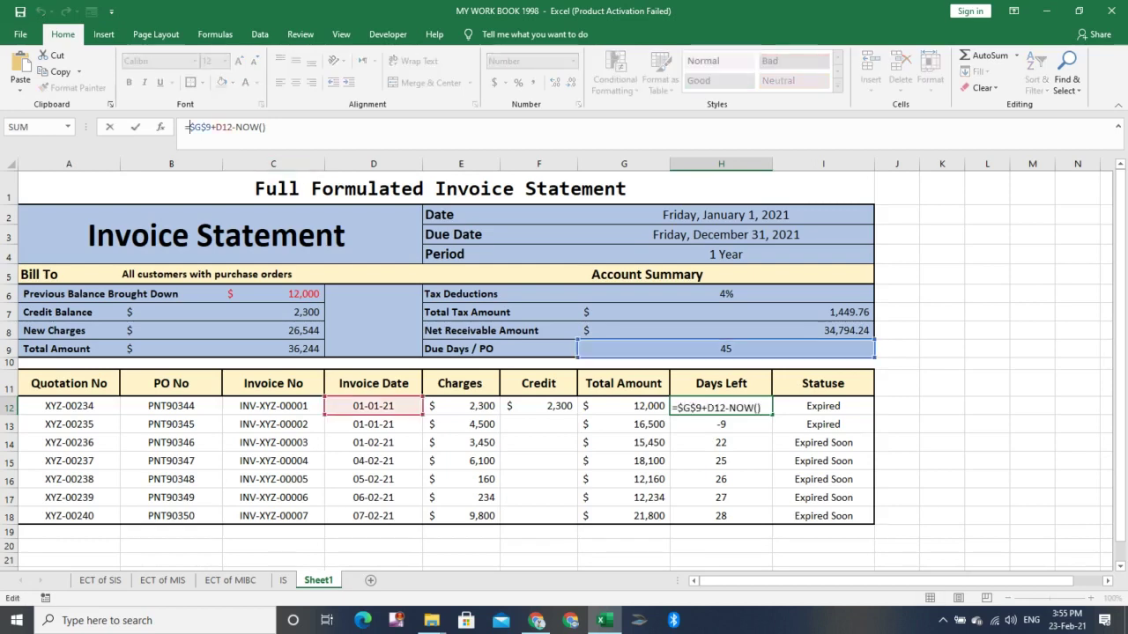
type("IF(")
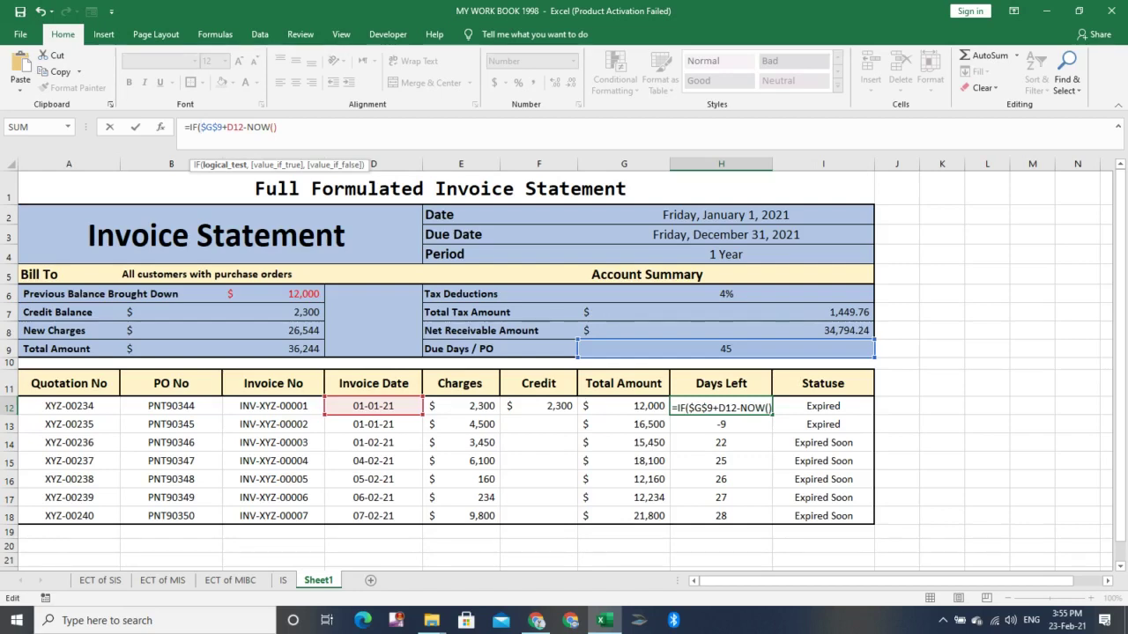
left_click(461, 406)
type("=")
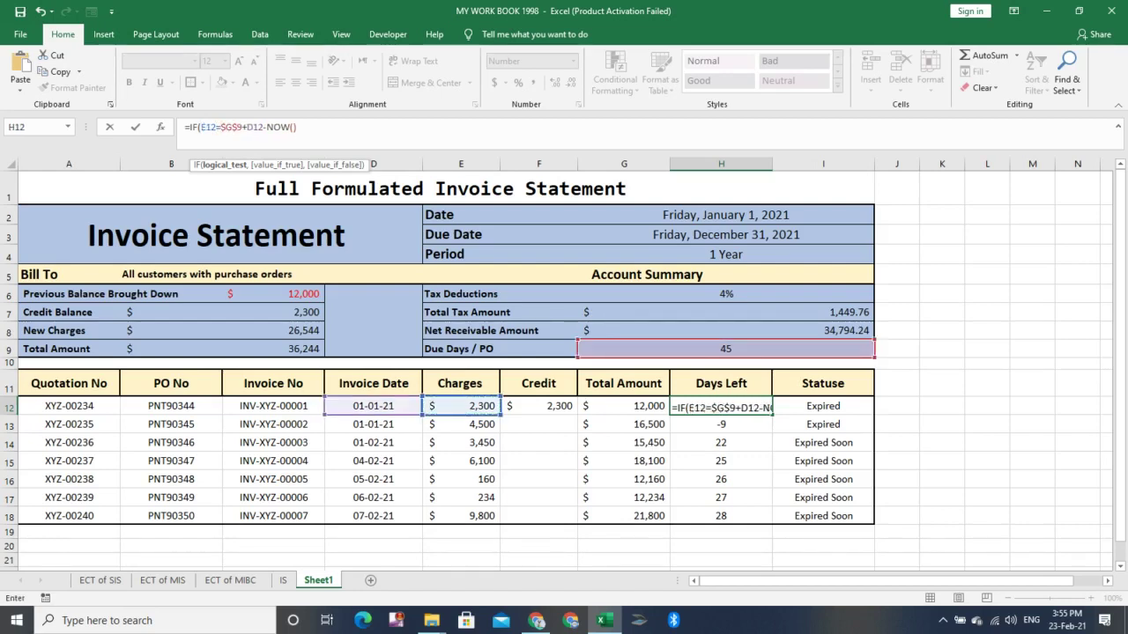
left_click(538, 406)
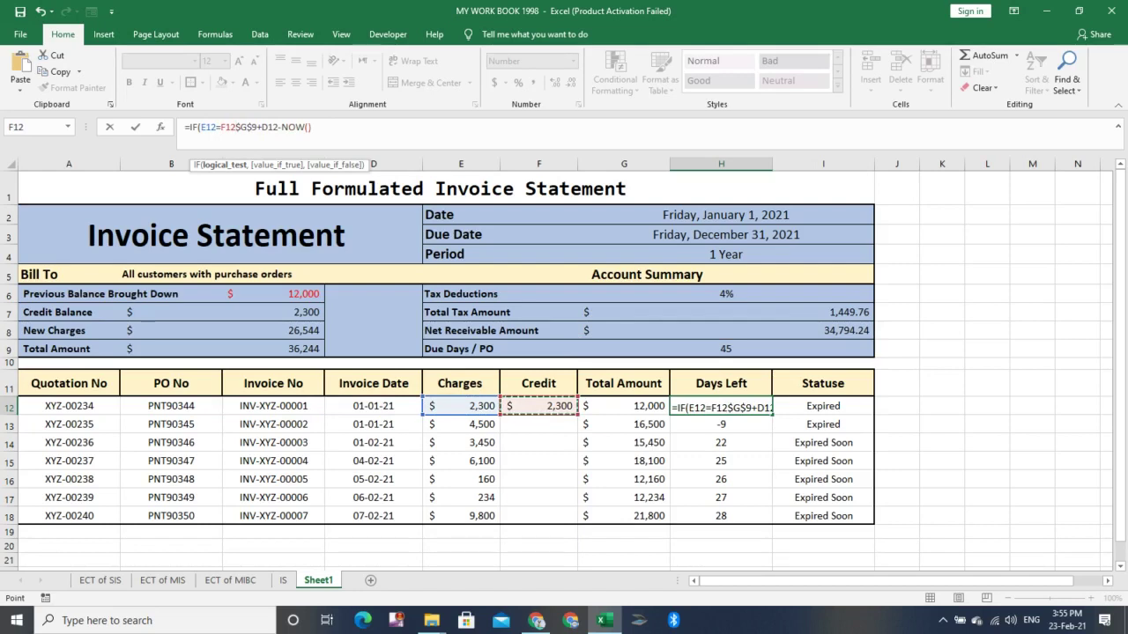
type(",")
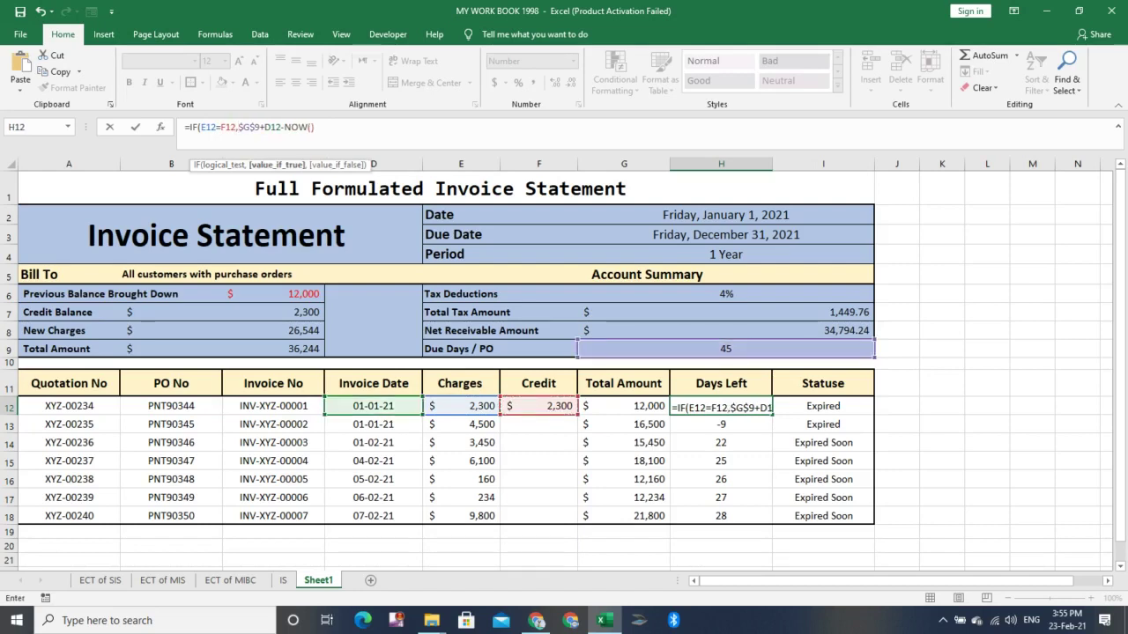
- Set the H12 formula's value-if-true to "Paid", keep $G$9+D12-NOW() as the value-if-false, and complete the formula
type("\"")
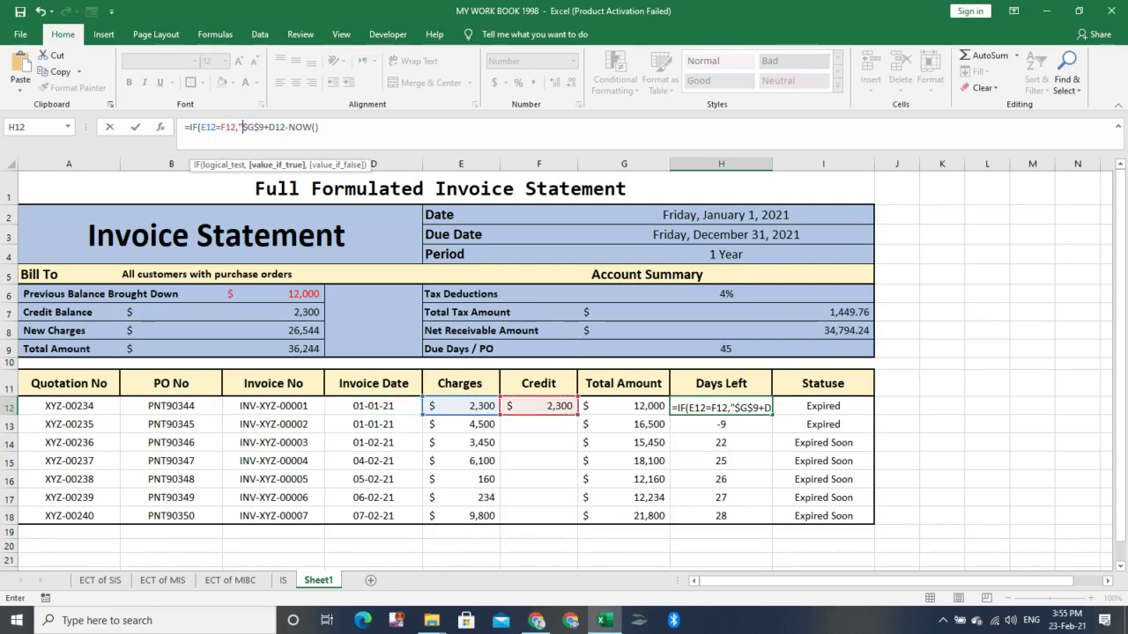
type("Paid\"")
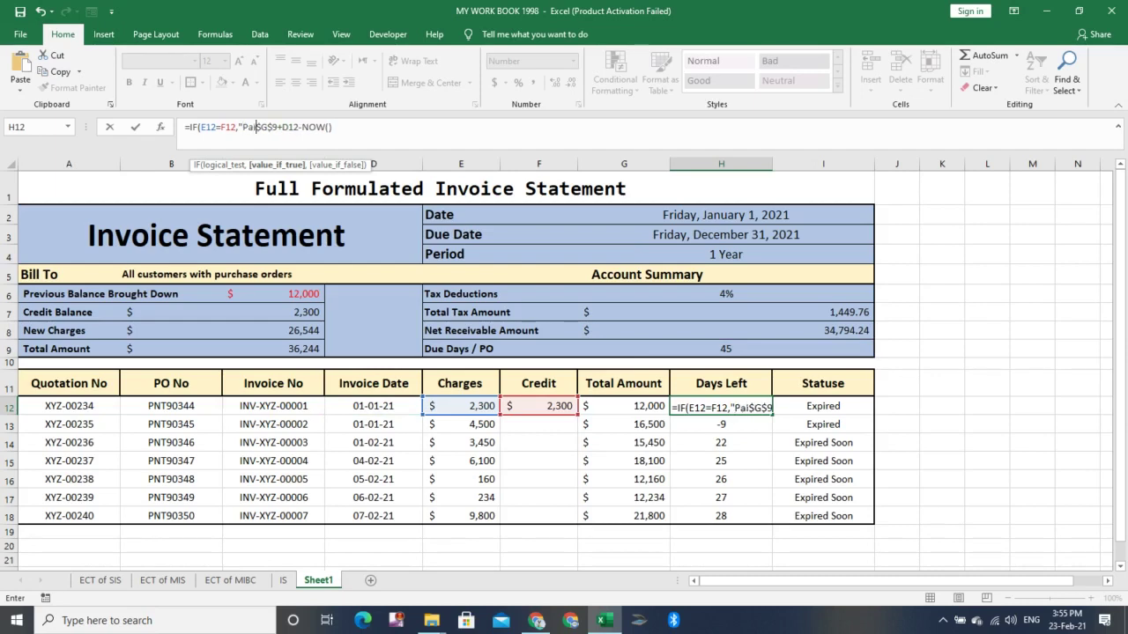
type(",")
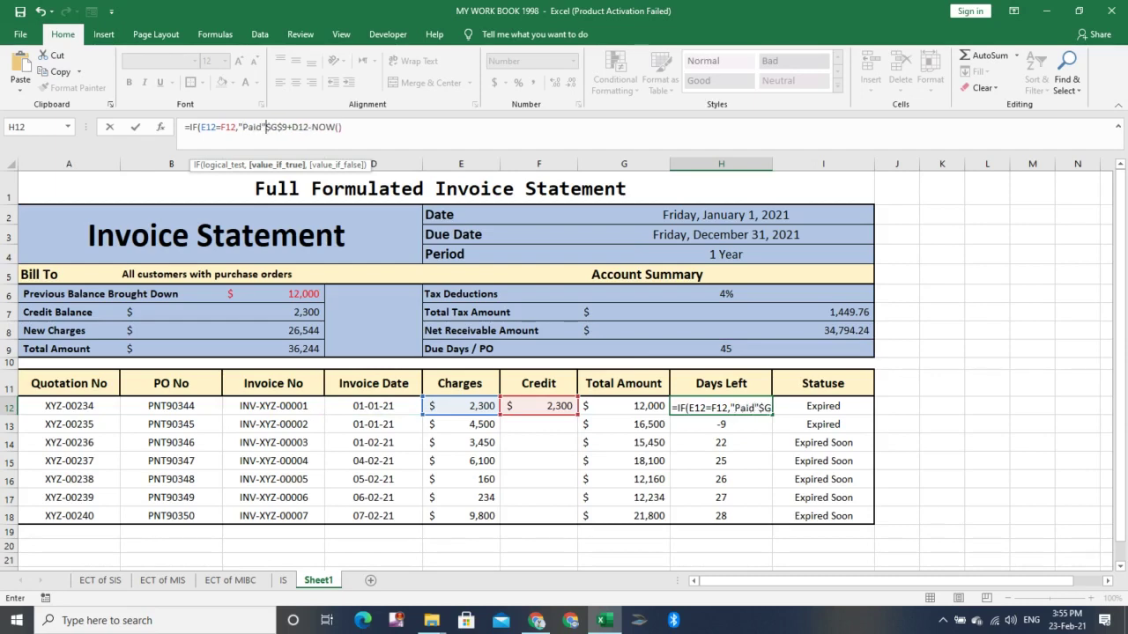
key("Return")
key("Return")
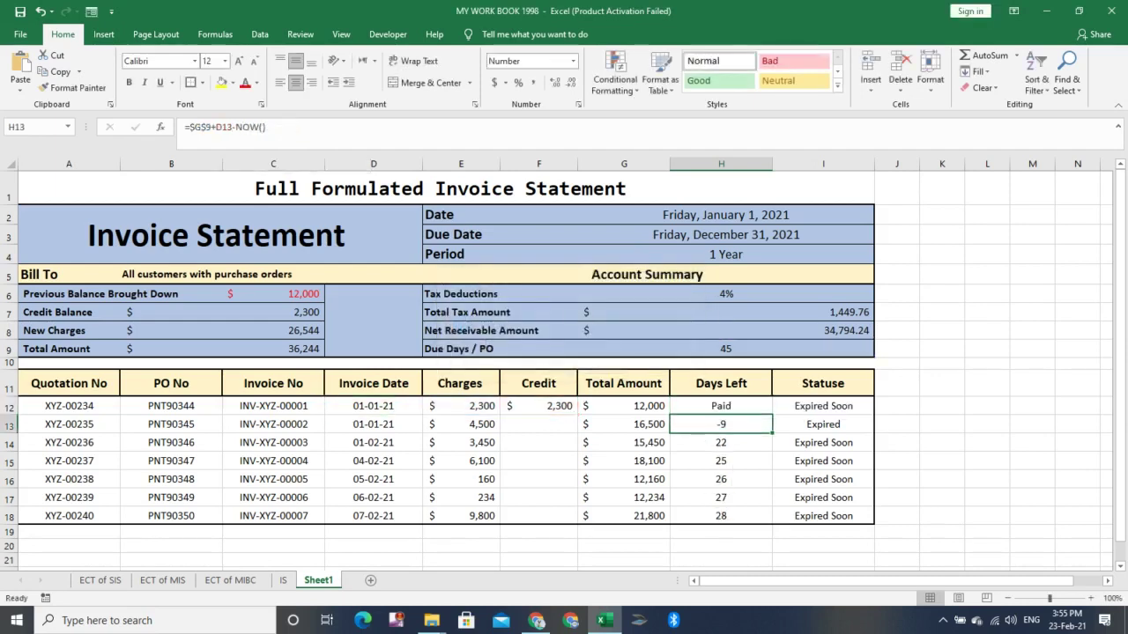
- Fill the Days Left formula from H12 down to H18 without formatting
key("Up")
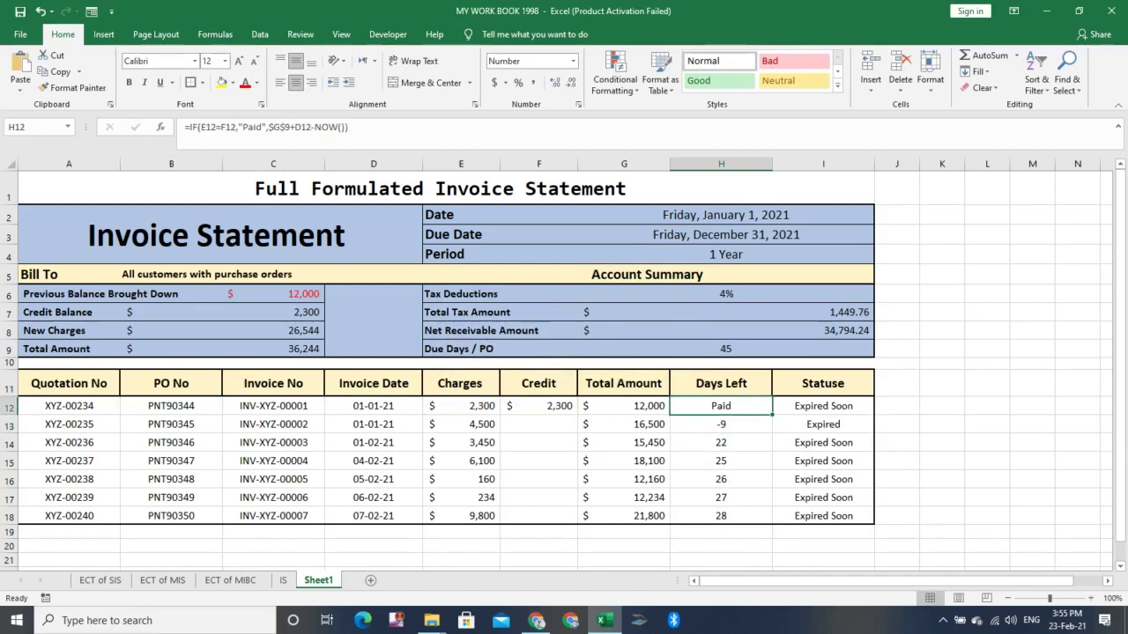
left_click_drag(772, 414, 772, 525)
left_click(781, 533)
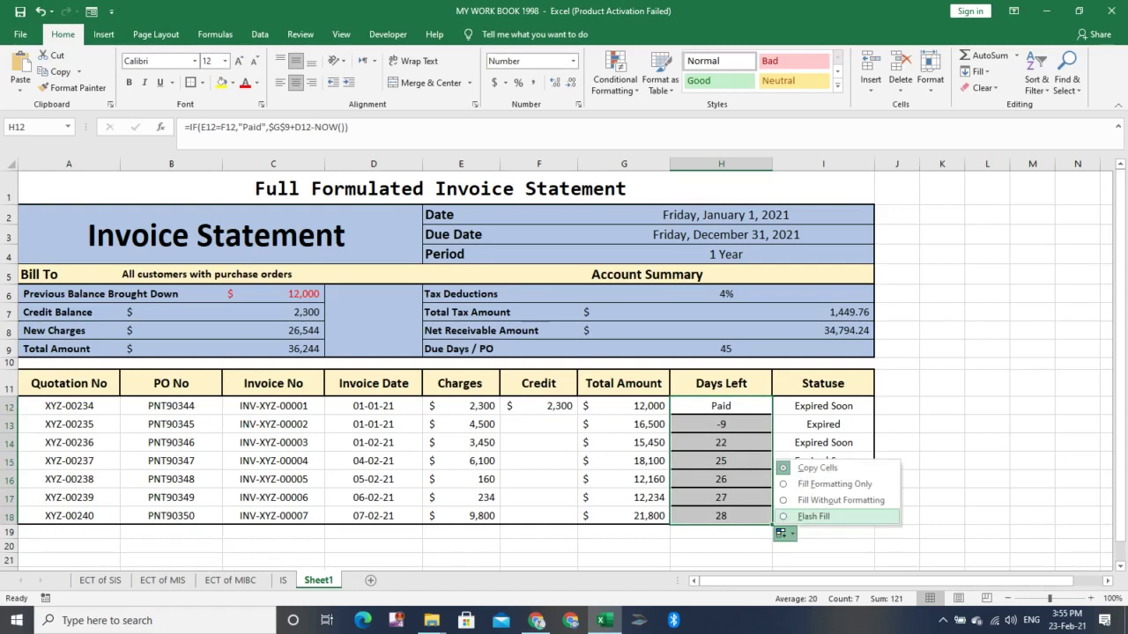
left_click(829, 500)
left_click(721, 424)
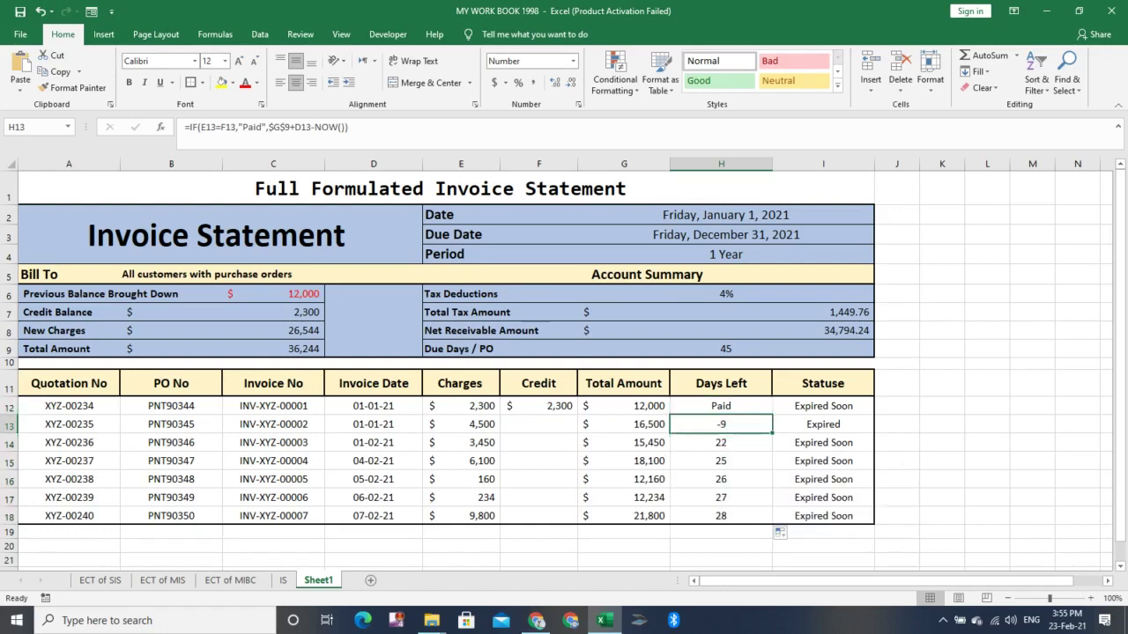
- Clear the Credit amount in F12 to test the paid check, and re-enter 2,300
left_click(538, 406)
key("BackSpace")
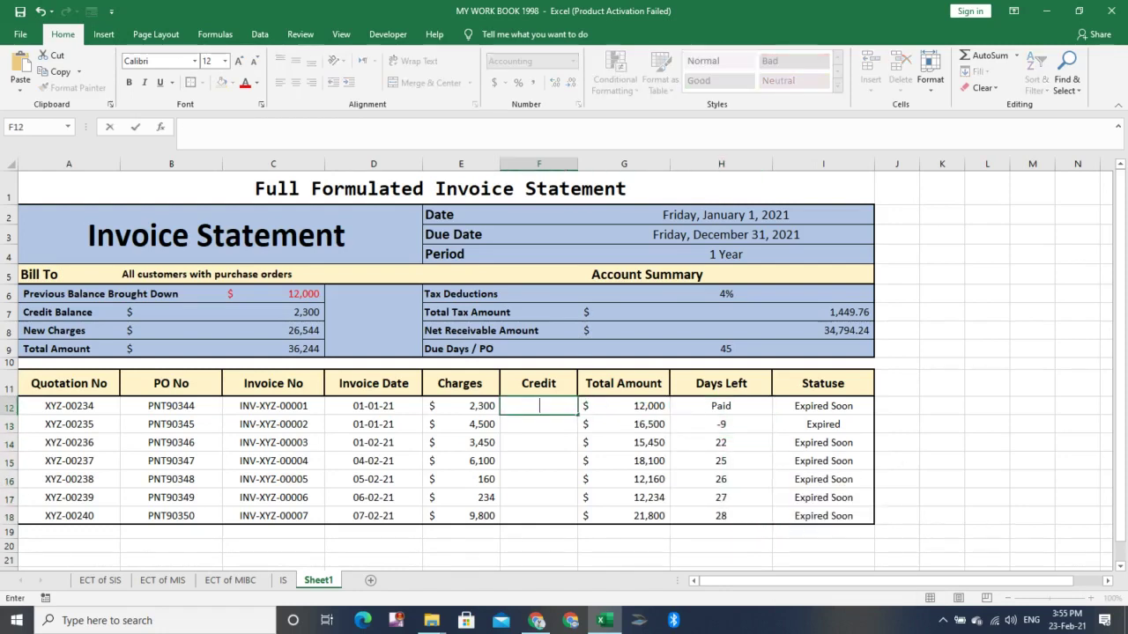
key("Return")
key("Return")
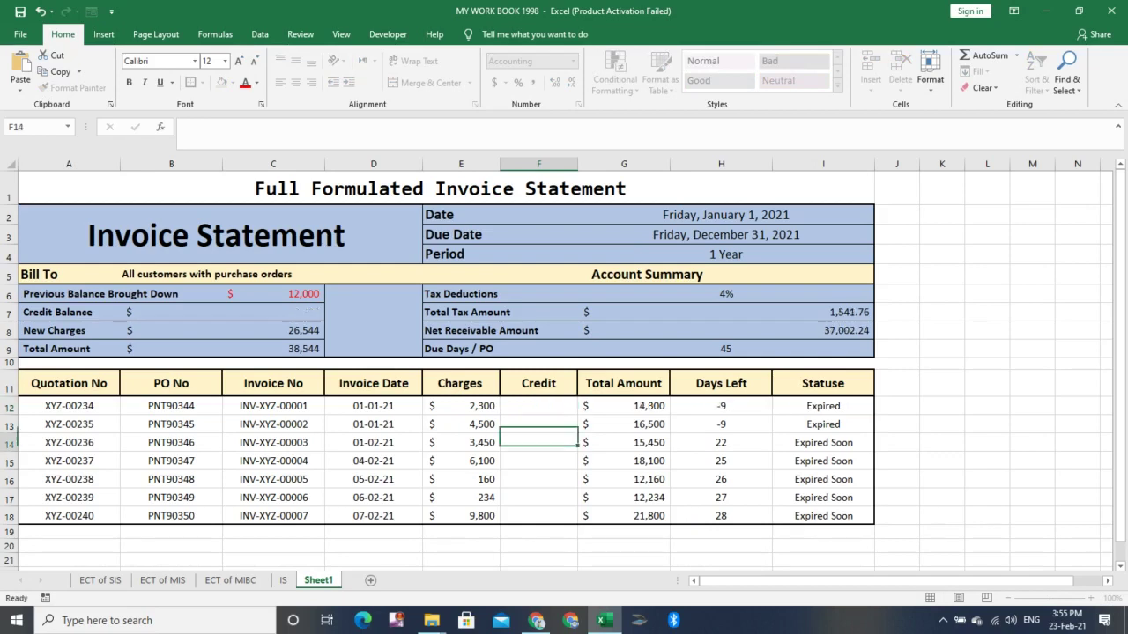
left_click(539, 407)
type("2")
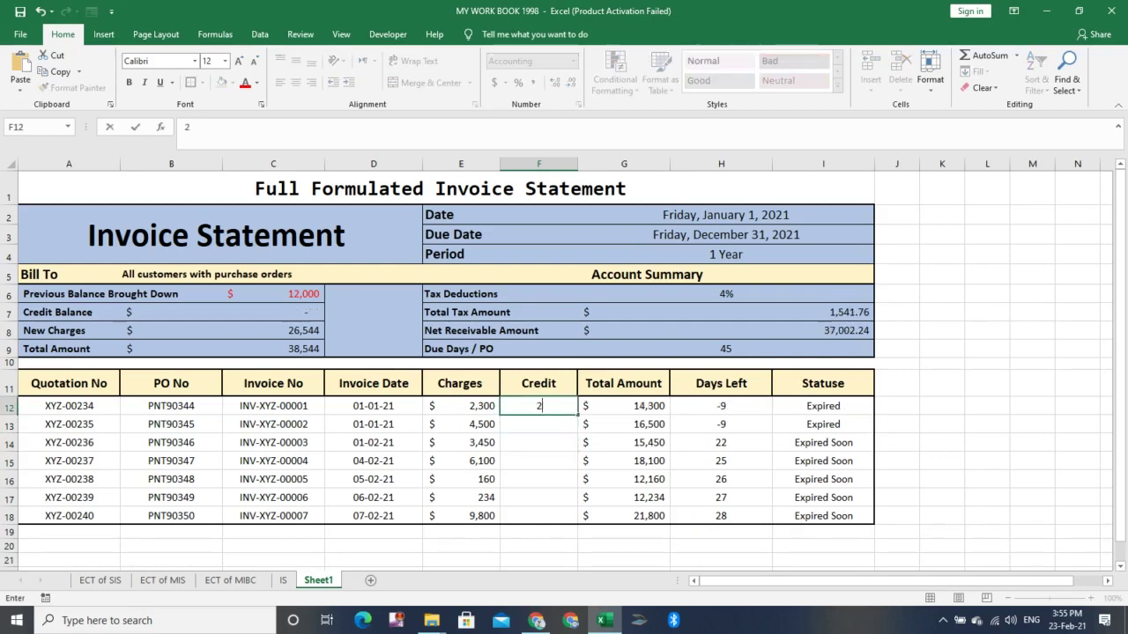
type(",3000")
key("Return")
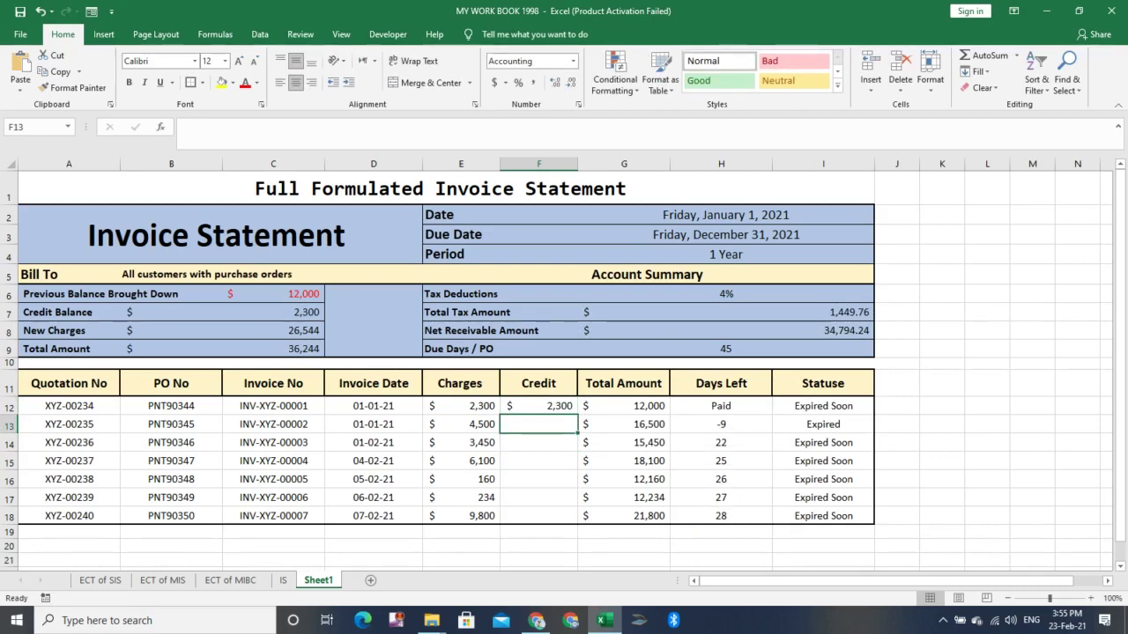
- Wrap the Statuse formula in I12 in an outer IF with the logical test H12="Paid"
left_click(823, 406)
left_click(721, 406)
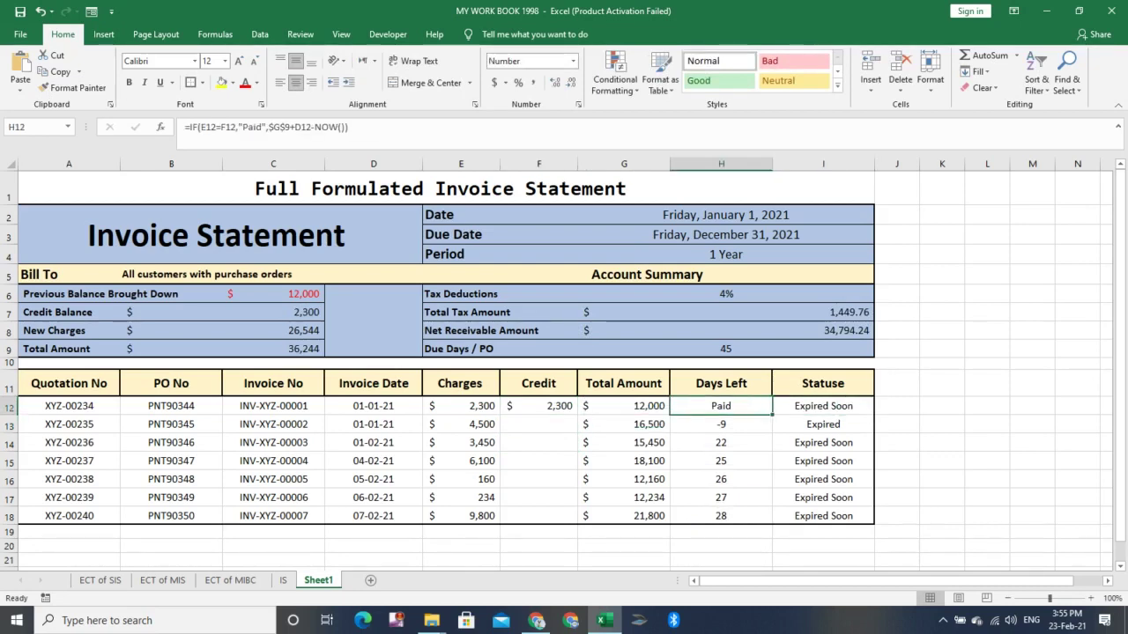
left_click(823, 406)
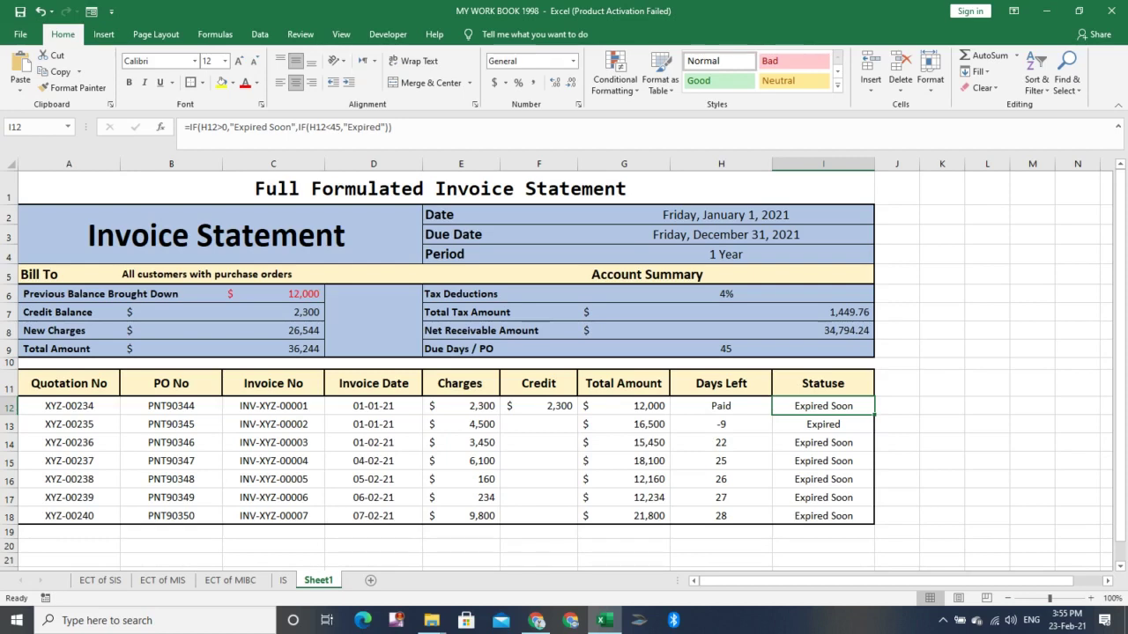
left_click(187, 127)
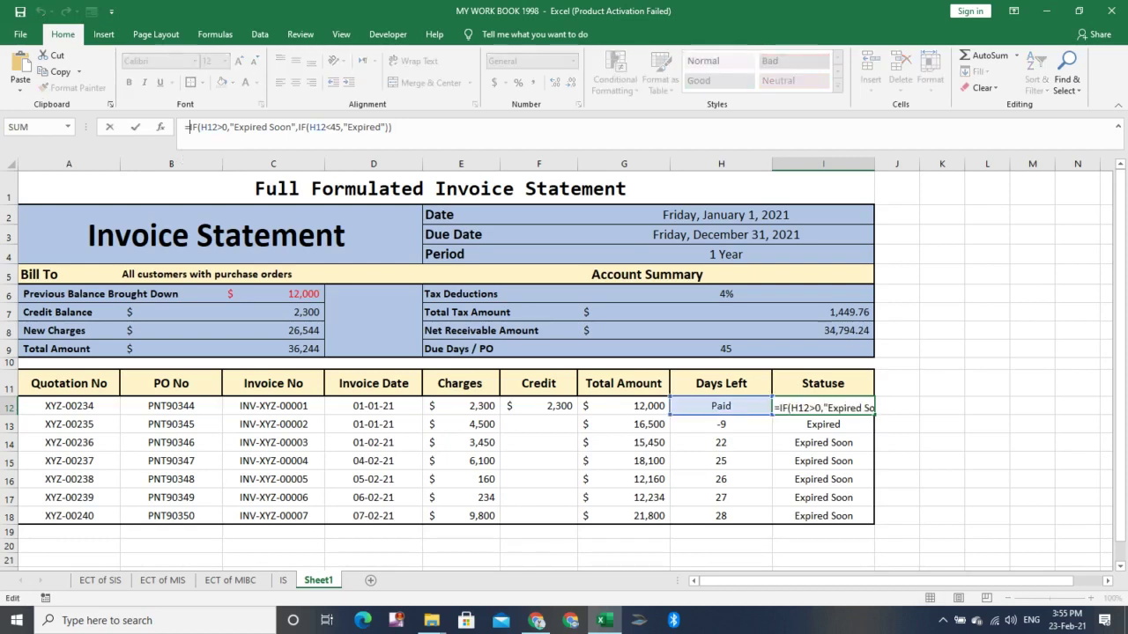
type("If")
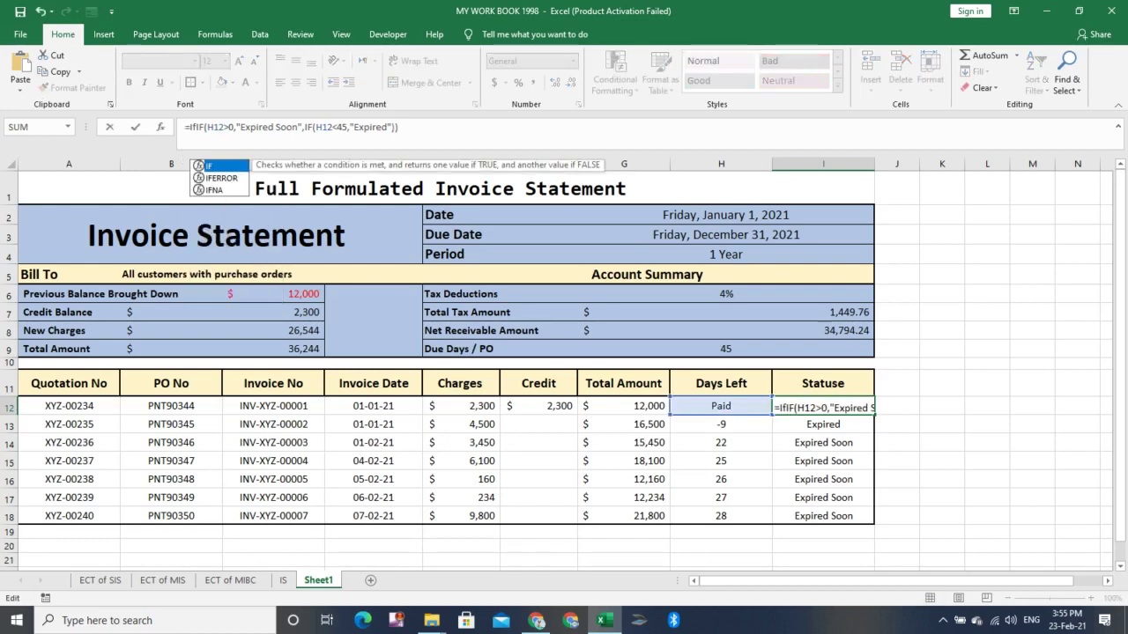
key("Tab")
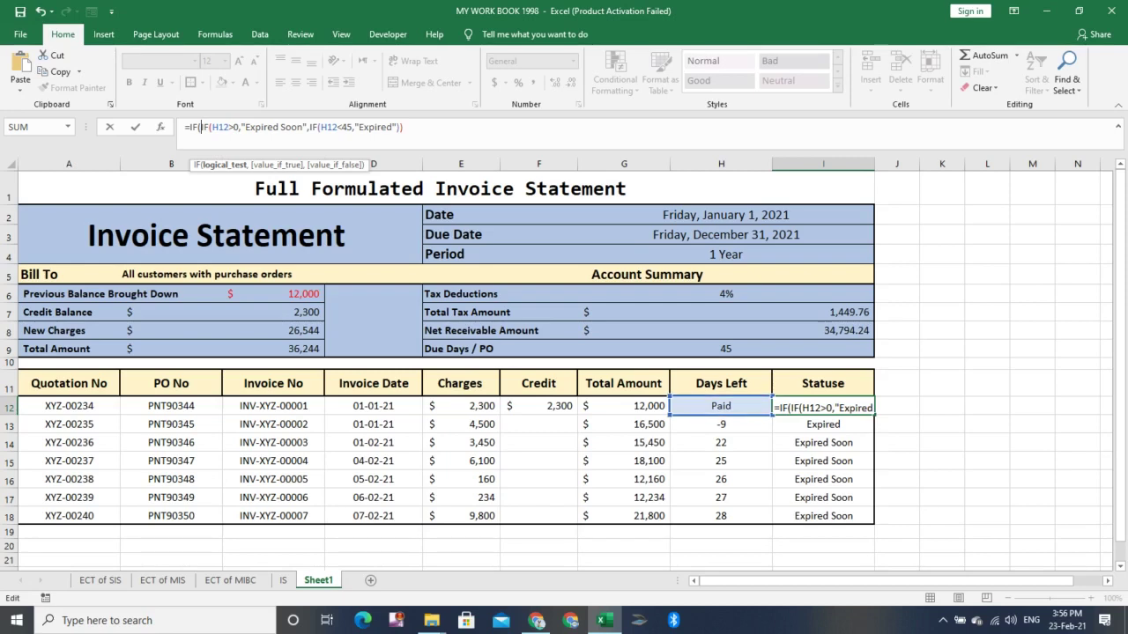
left_click(721, 406)
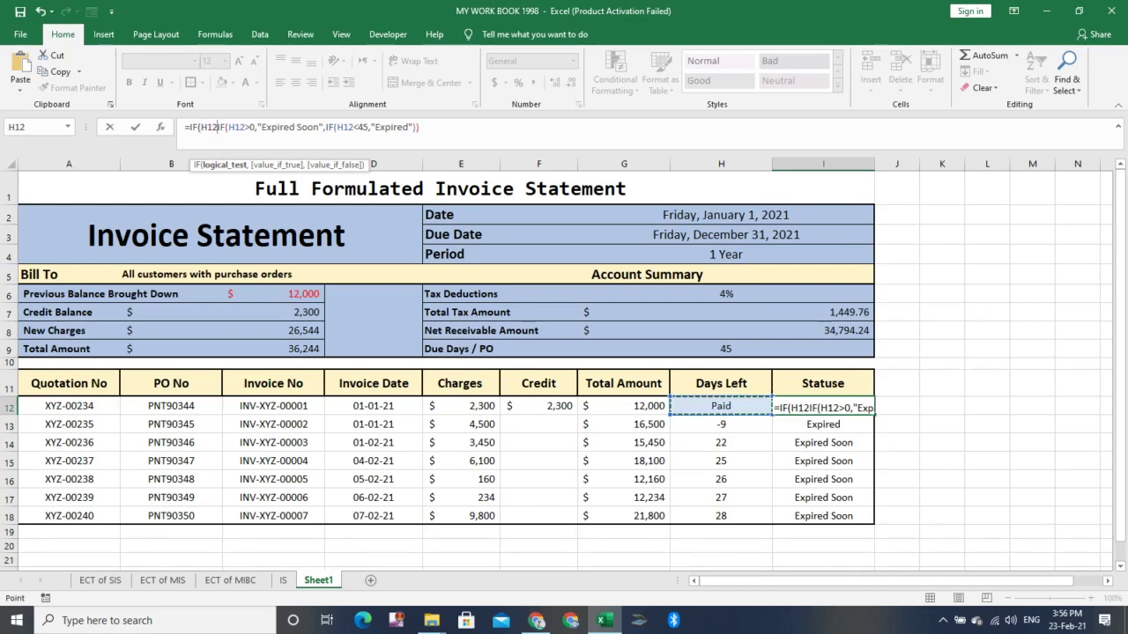
type("=")
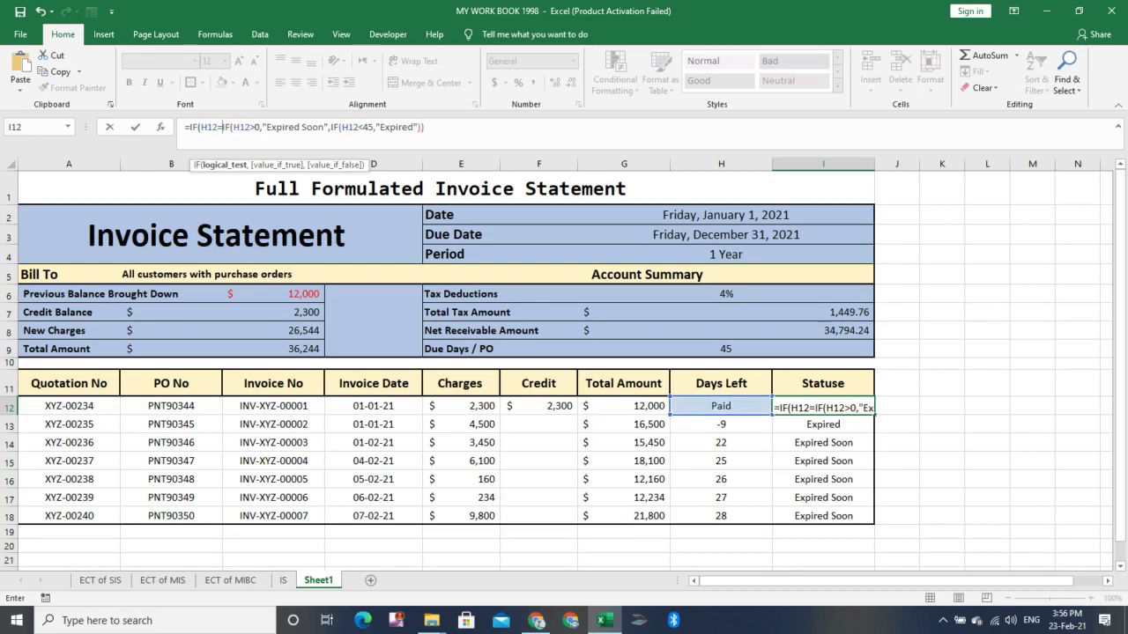
type("\"Paid\"")
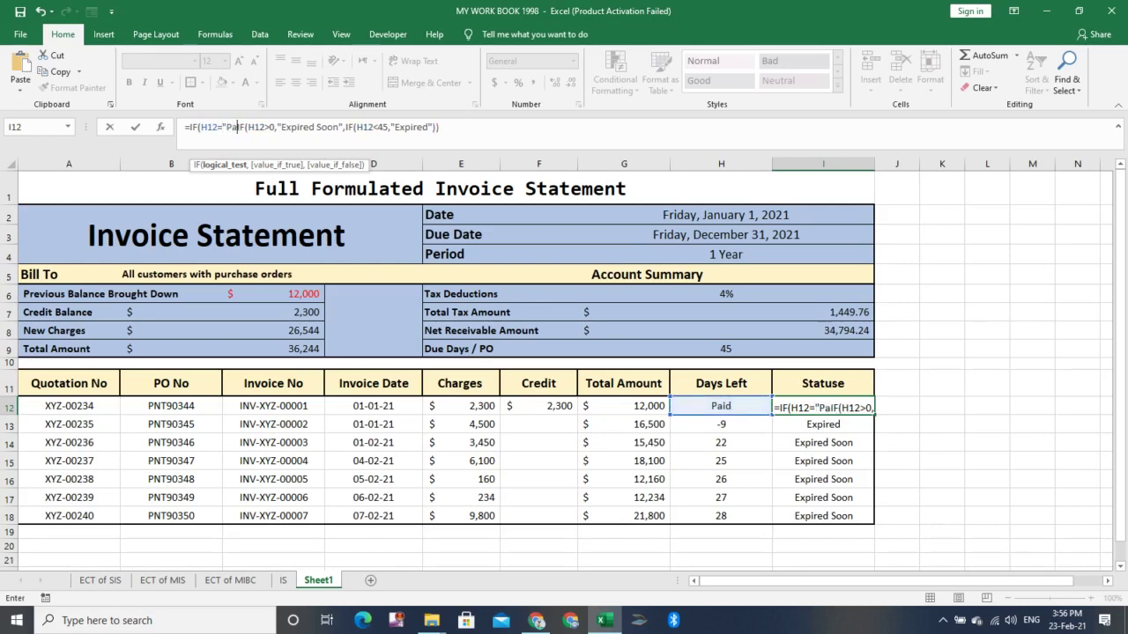
key("BackSpace")
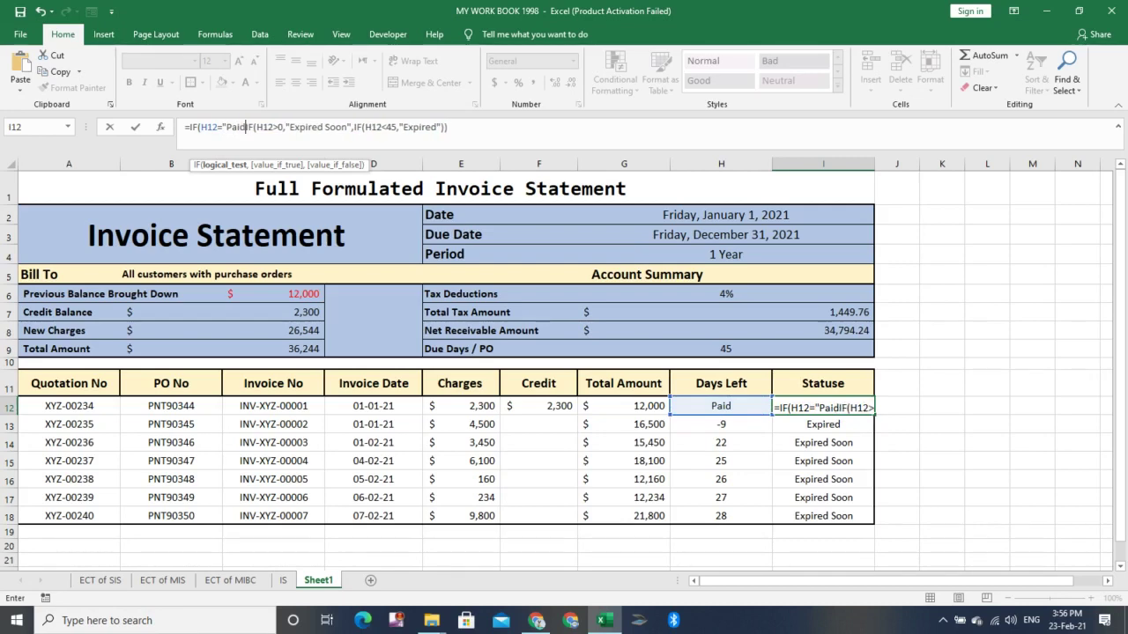
type("\",")
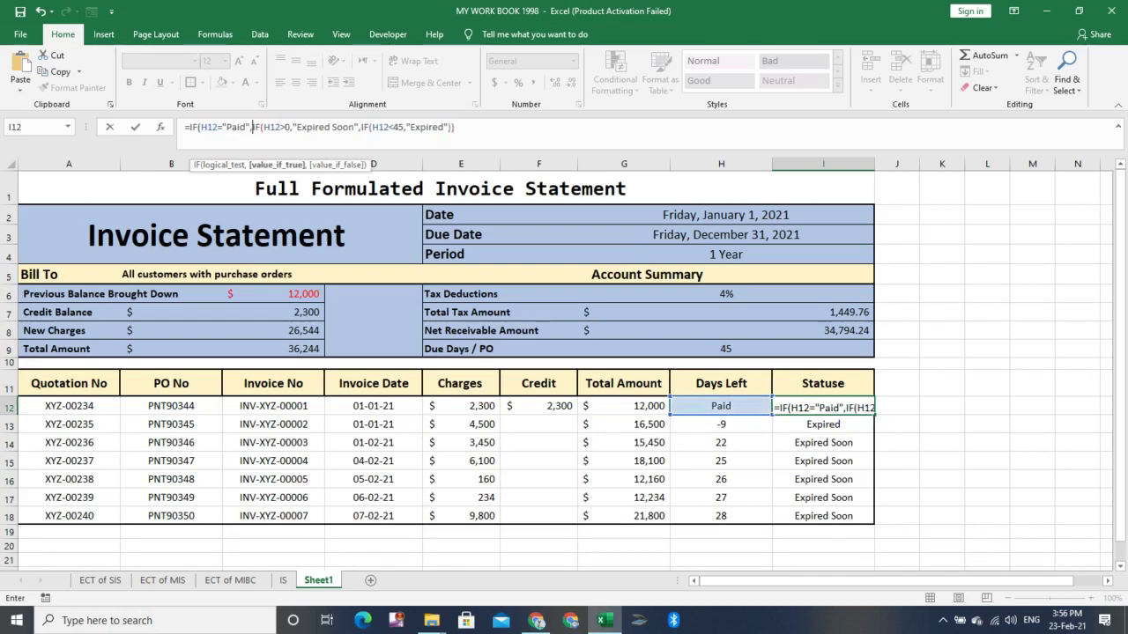
- Set the outer IF's value-if-true in I12 to "Invoice Paid", keep the existing nested IF as value-if-false, and complete the formula
type("\"O")
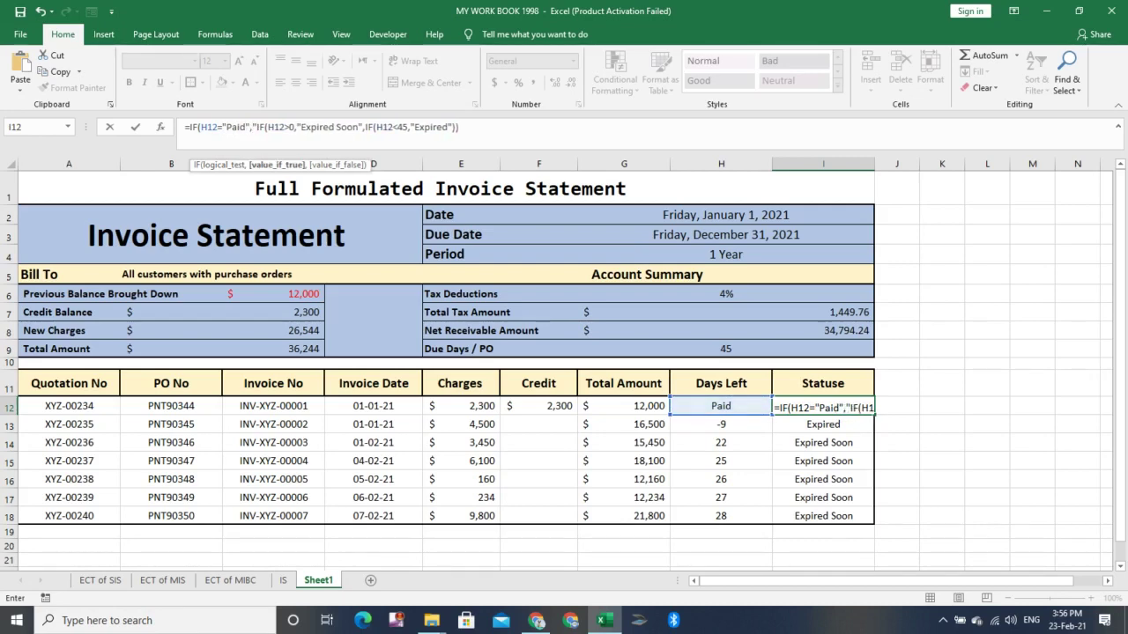
key("BackSpace")
type("Invopice")
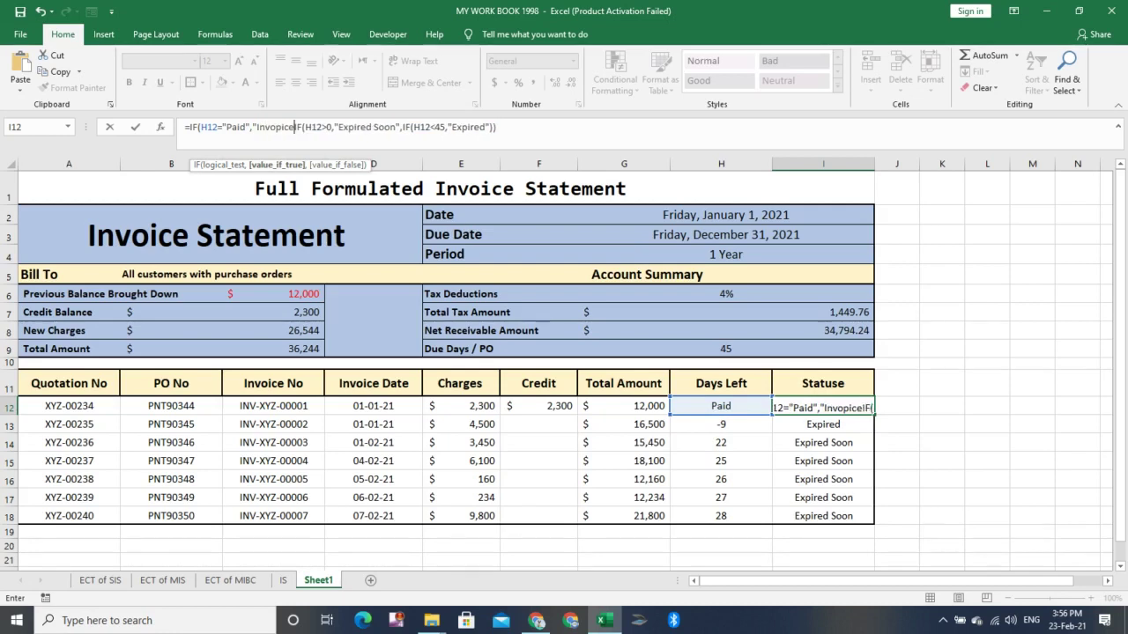
key("BackSpace")
key("BackSpace")
key("BackSpace")
key("BackSpace")
type("ice Pai")
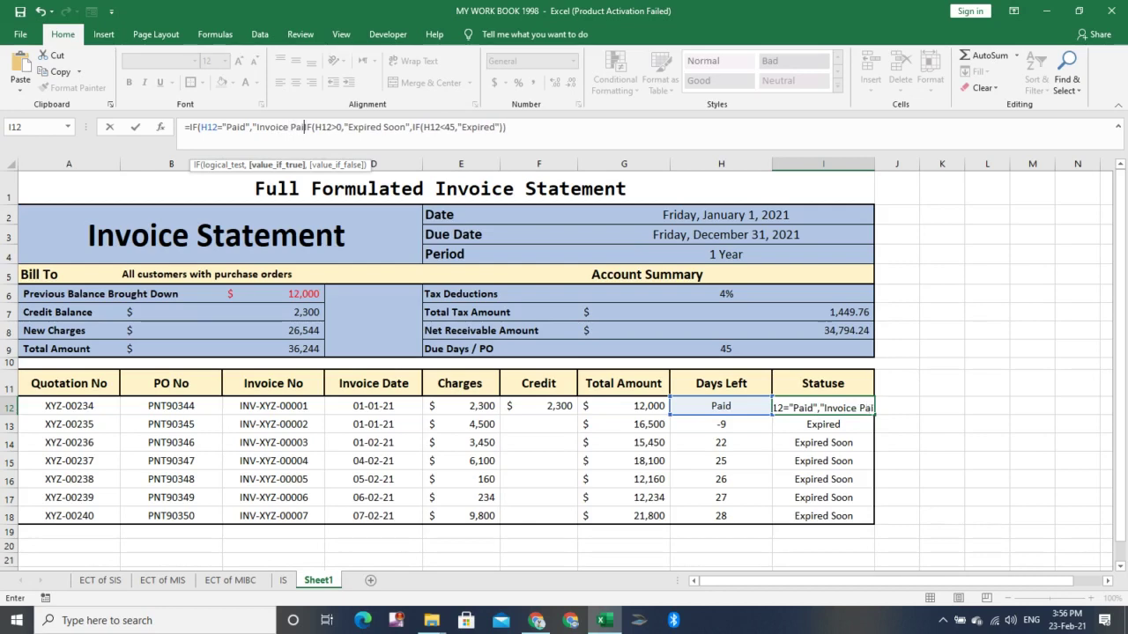
type("d\"")
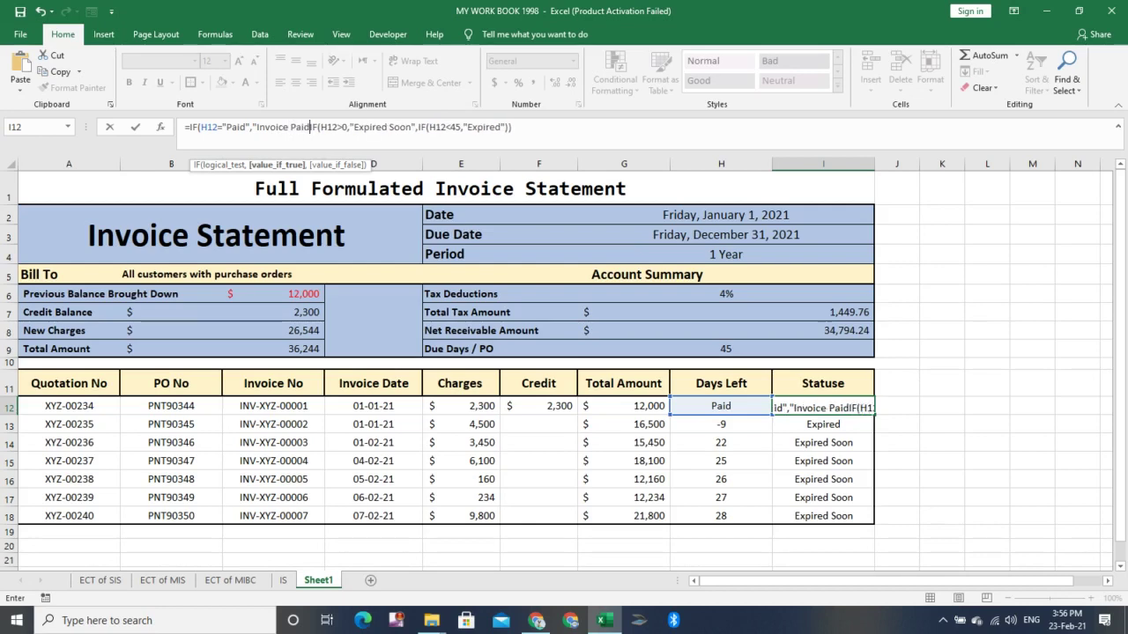
type(",")
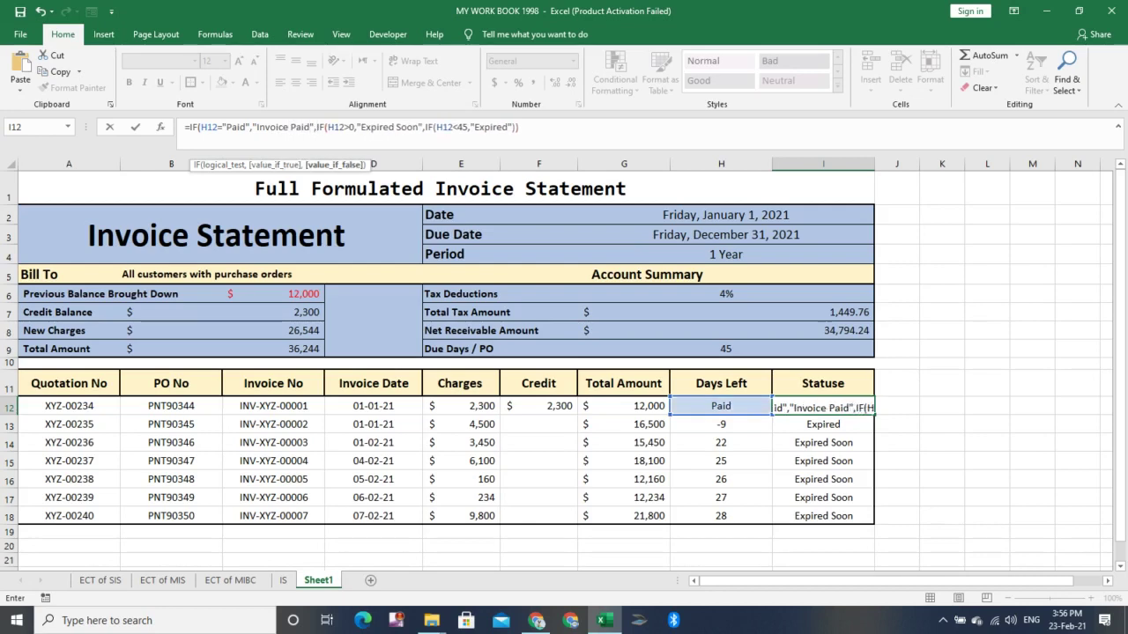
key("Return")
key("Return")
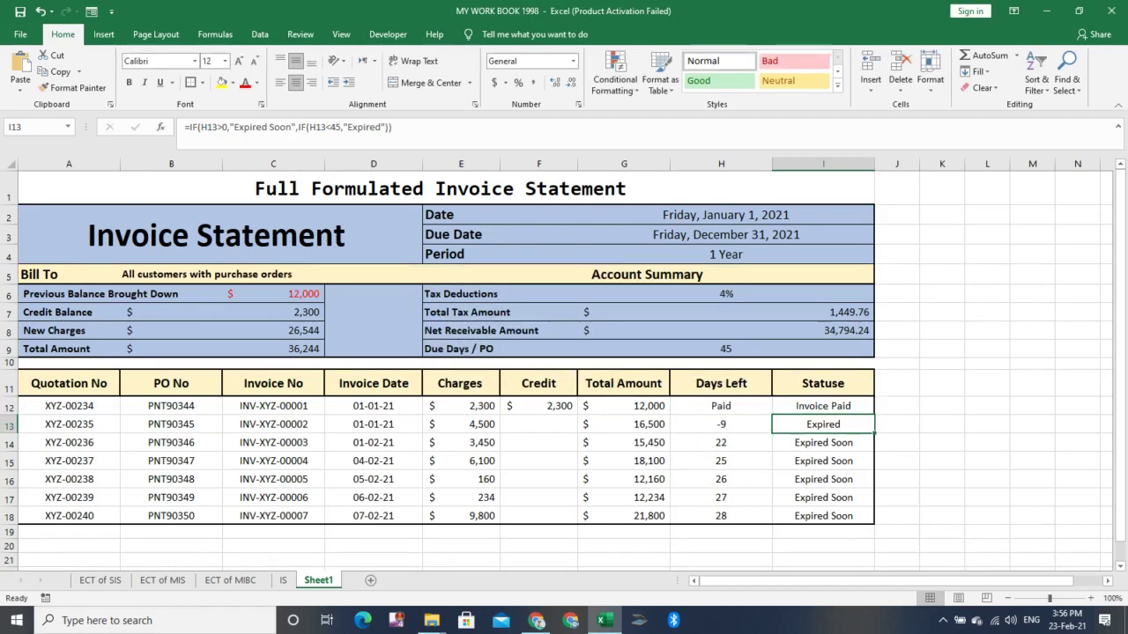
- Fill the Statuse formula from I12 down to I18 without formatting
left_click(823, 406)
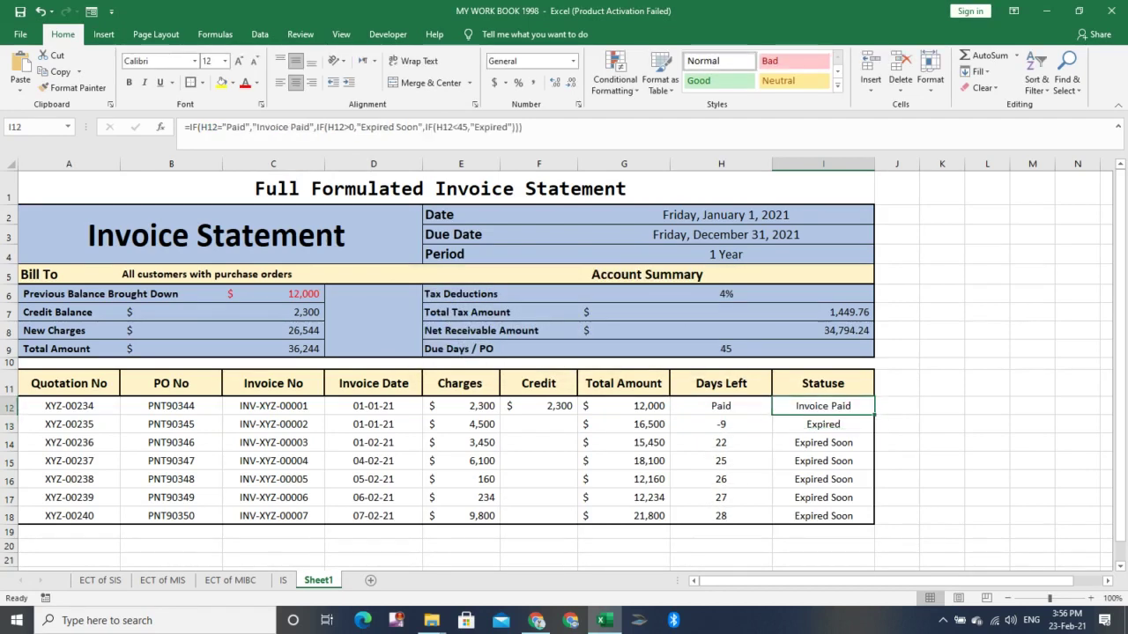
left_click(721, 406)
left_click(823, 406)
left_click_drag(874, 414, 874, 523)
left_click(886, 533)
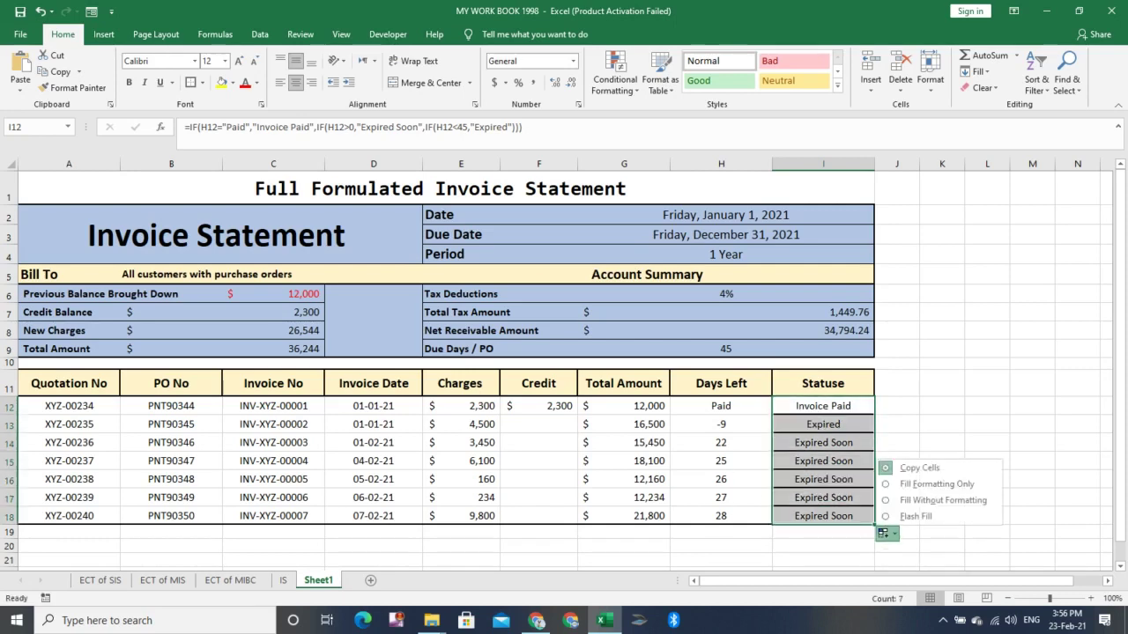
left_click(943, 499)
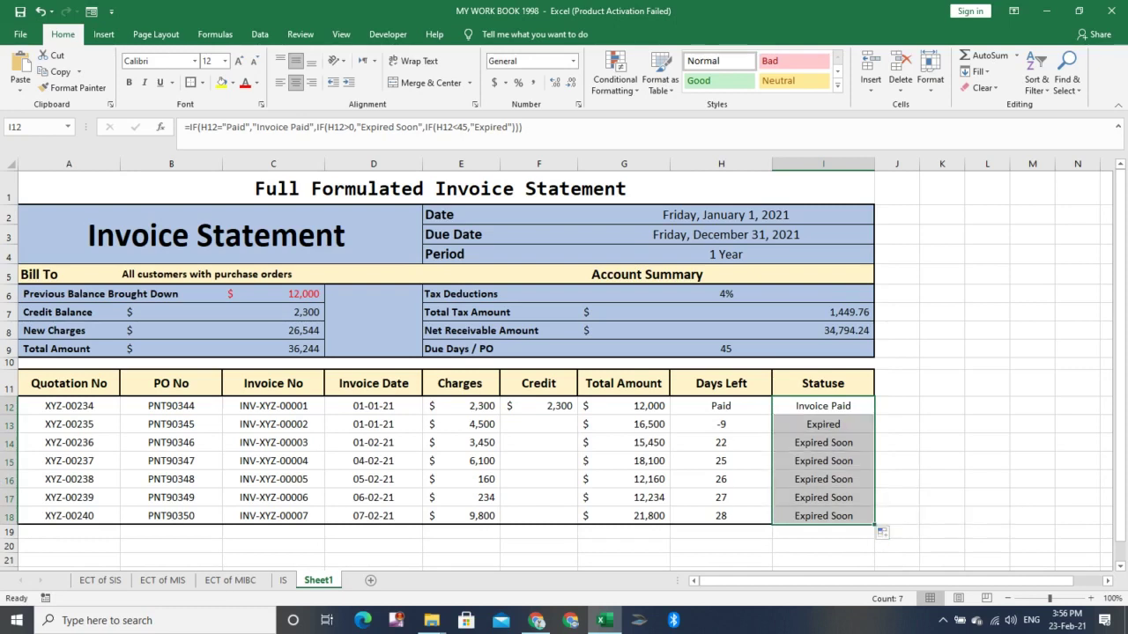
left_click(942, 405)
- Refill the Days Left formula from H12 through H18, excluding formatting
left_click(720, 406)
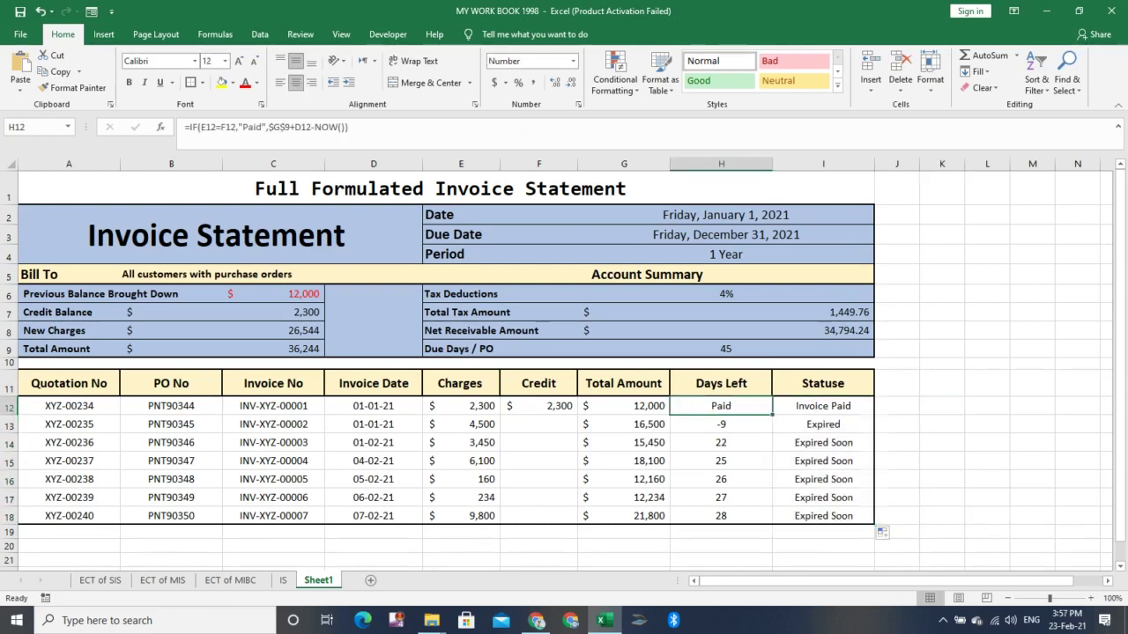
left_click_drag(772, 415, 767, 518)
left_click(783, 533)
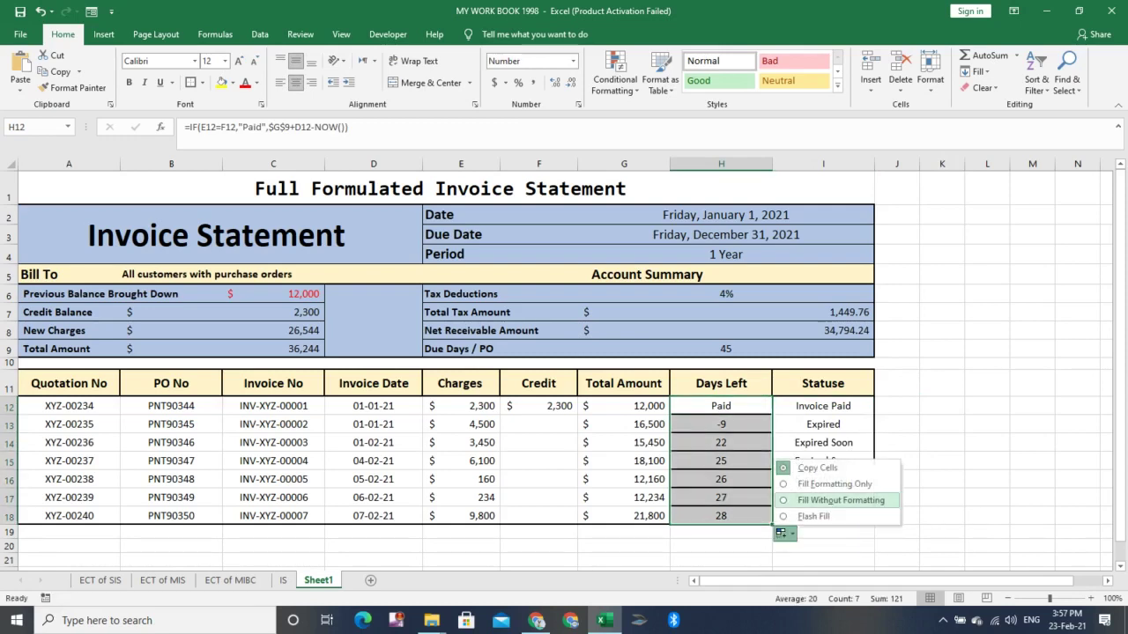
left_click(820, 500)
left_click(942, 444)
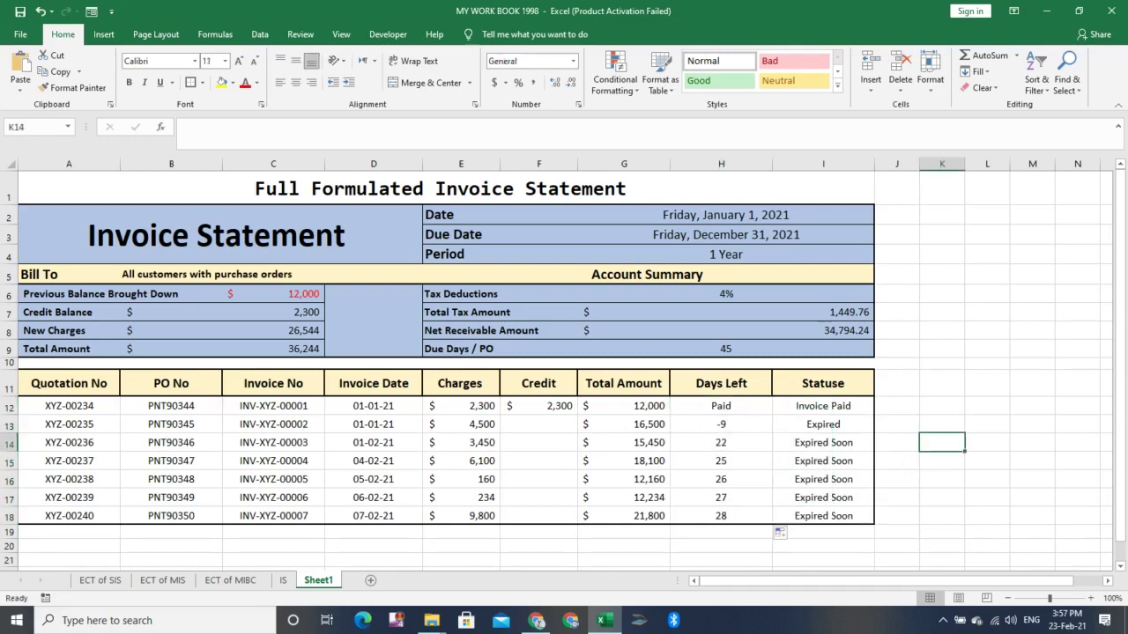
- Enter =E13 and =E14 as the Credit amounts in F13 and F14 to test the paid check
left_click(539, 424)
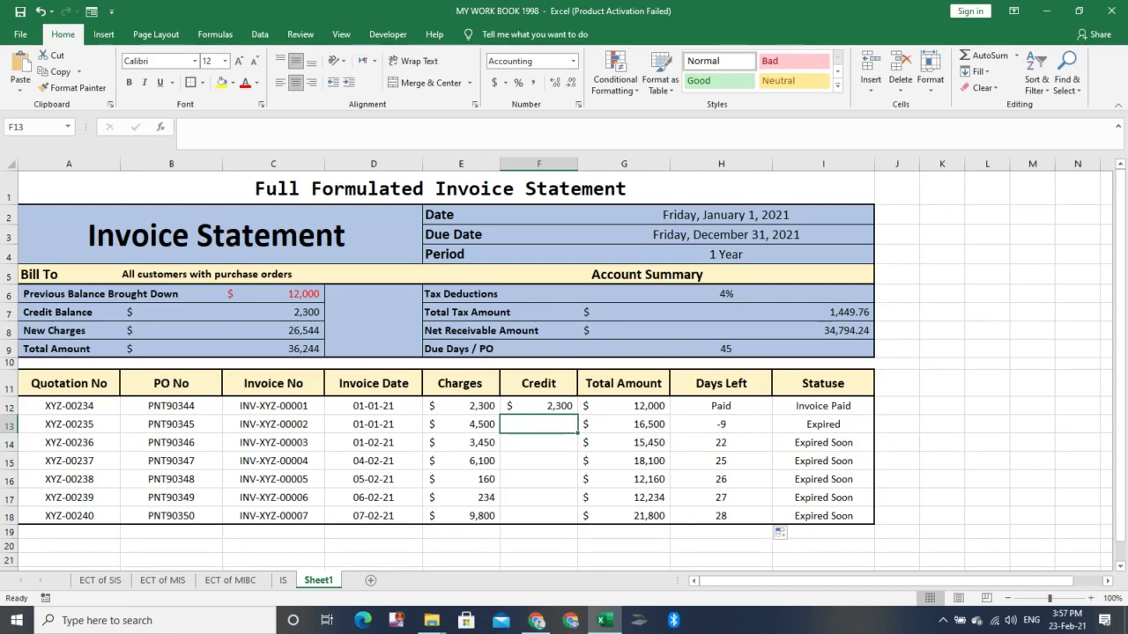
type("=e13")
key("Return")
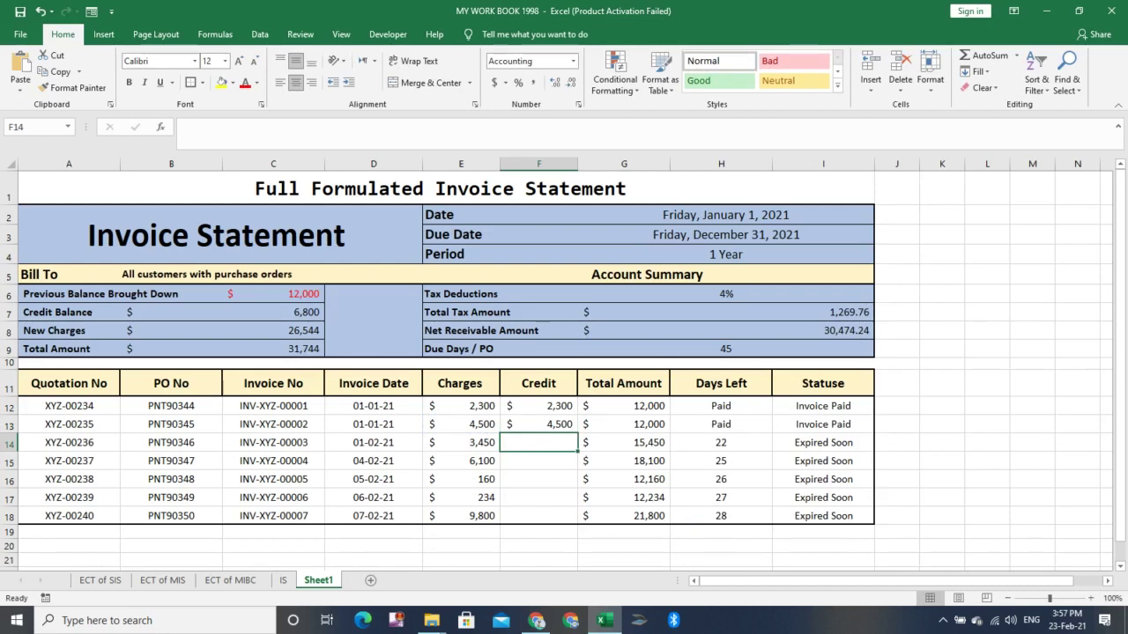
type("=E14")
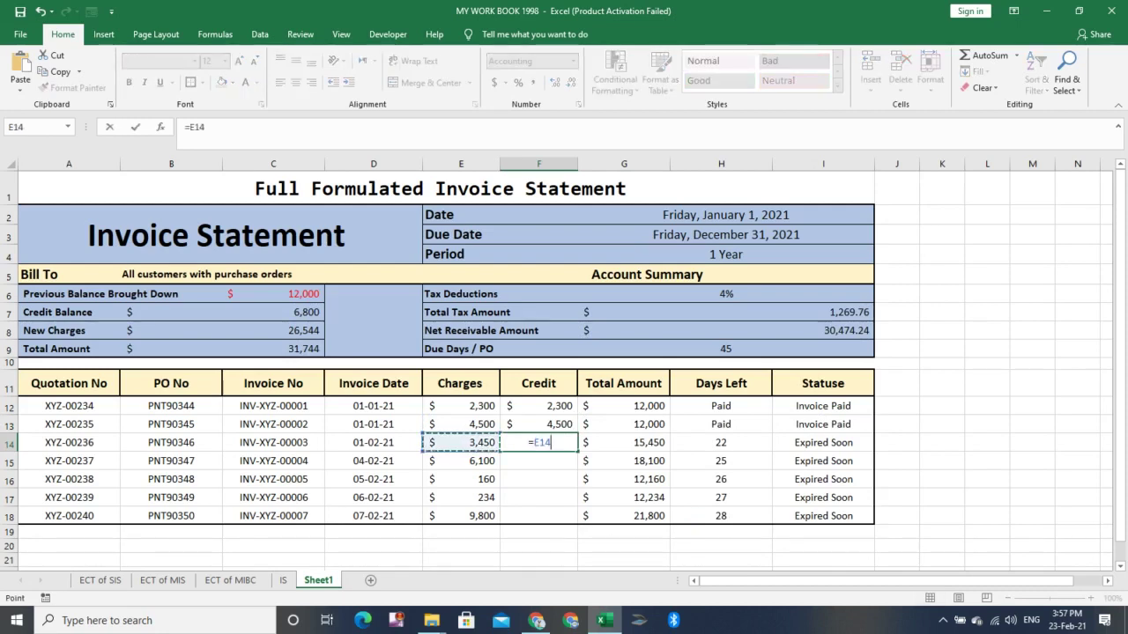
key("Return")
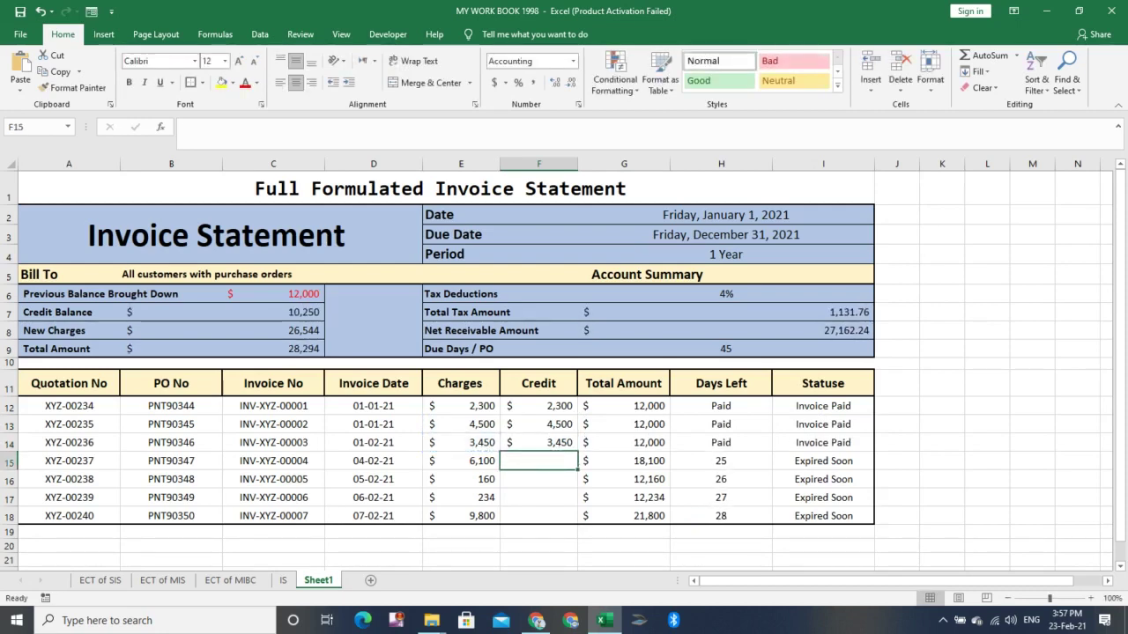
- Clear the test Credit amounts from F13:F14
key("Up")
key("shift+Up")
key("Delete")
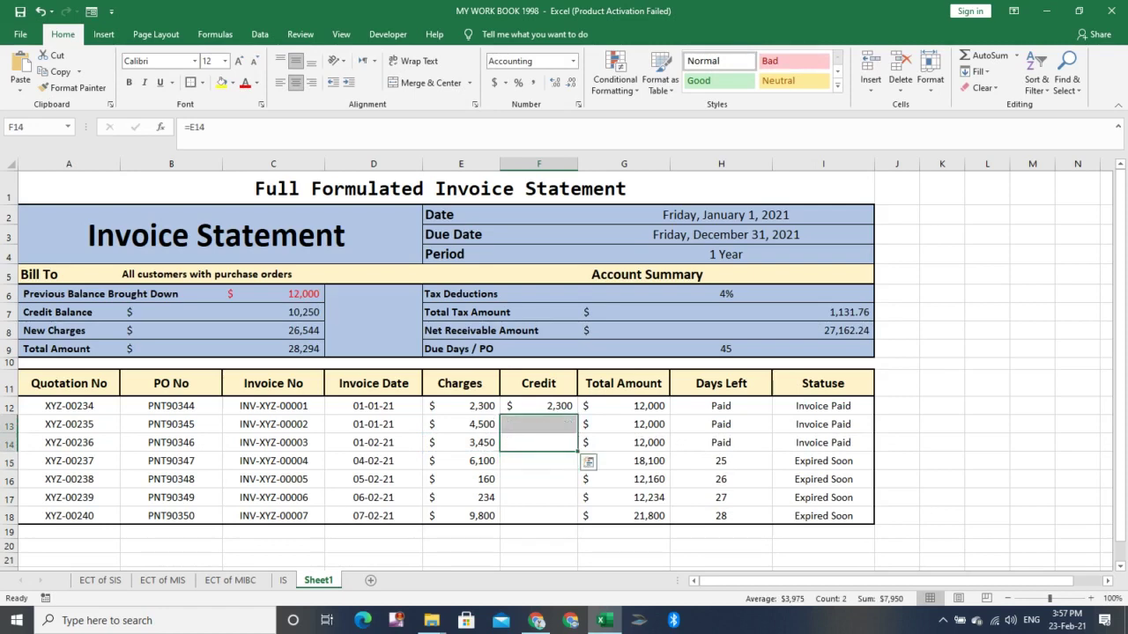
left_click(942, 425)
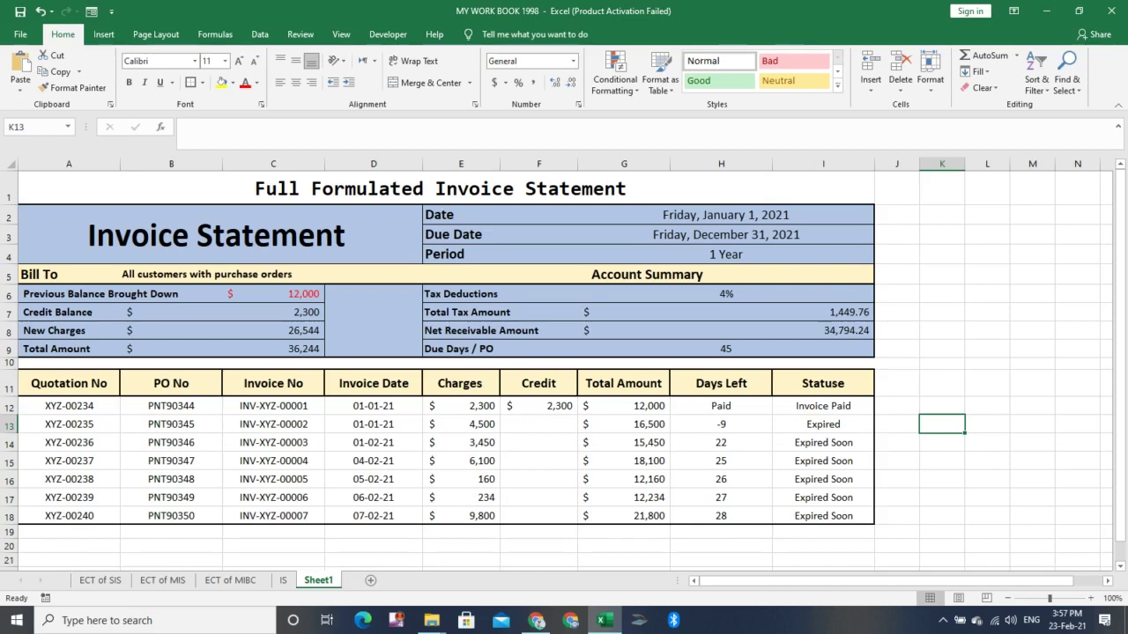
- Start an Equal To conditional formatting rule on the Days Left cells H12:H18 with the value Paid
left_click_drag(720, 406, 721, 516)
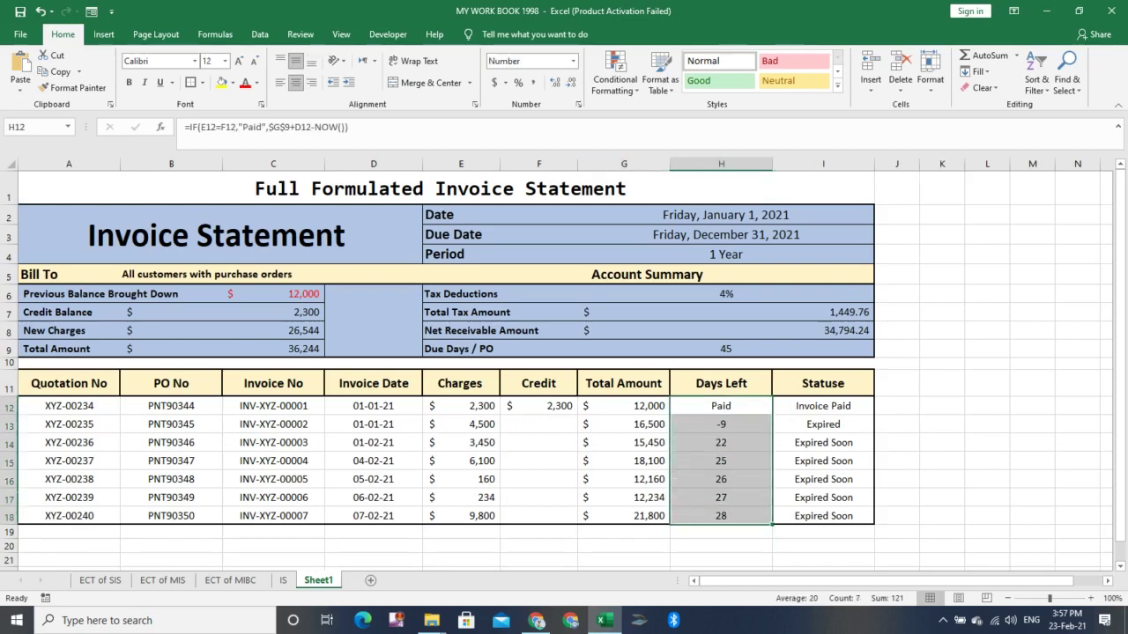
left_click(614, 73)
mouse_move(656, 115)
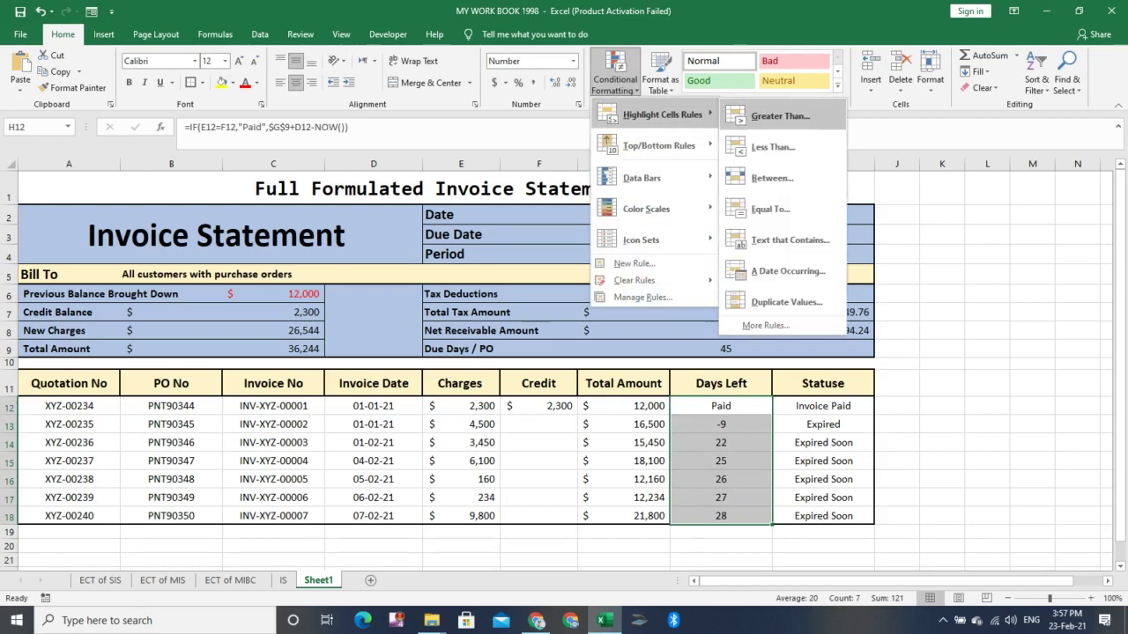
left_click(770, 208)
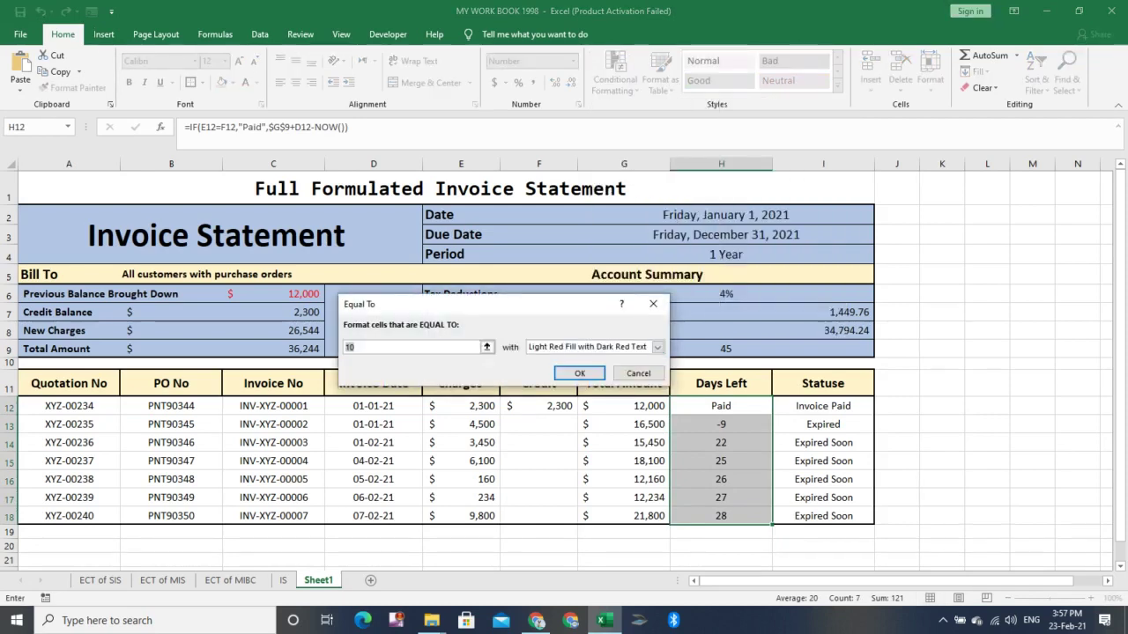
type("Paid")
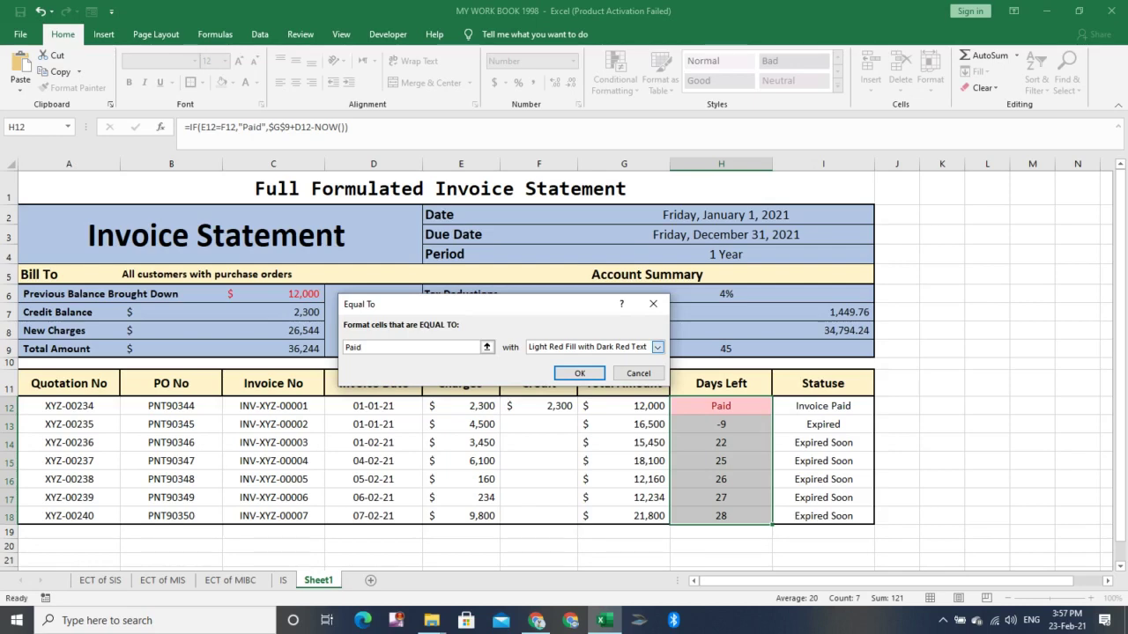
- Give the Paid rule a custom format with green fill and bold white font, and apply it
left_click(657, 347)
left_click(557, 414)
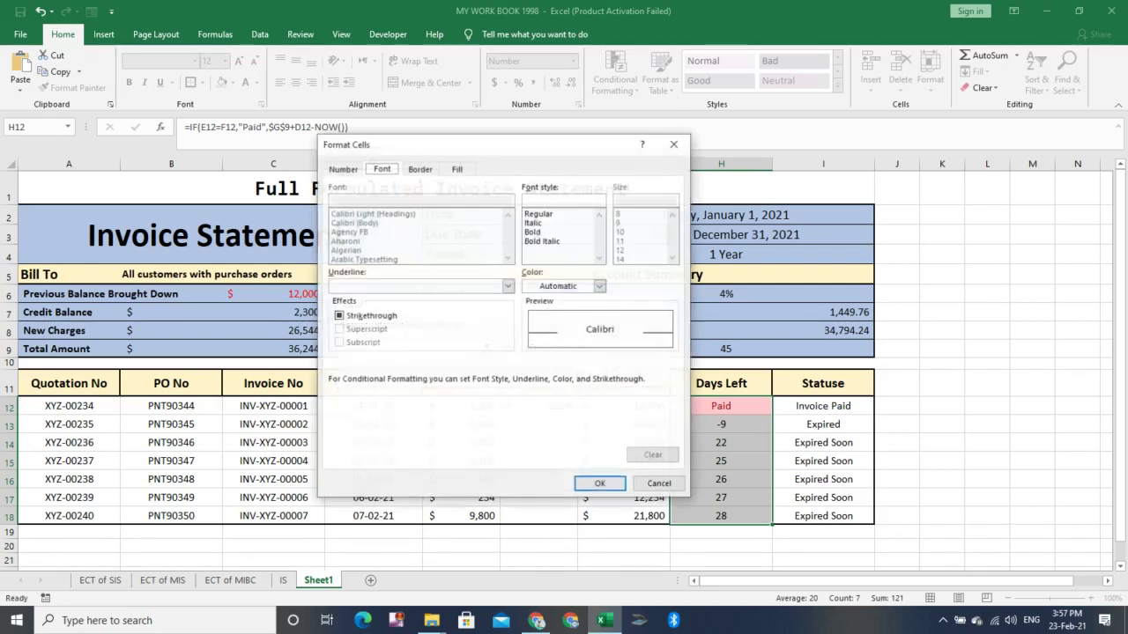
left_click(458, 168)
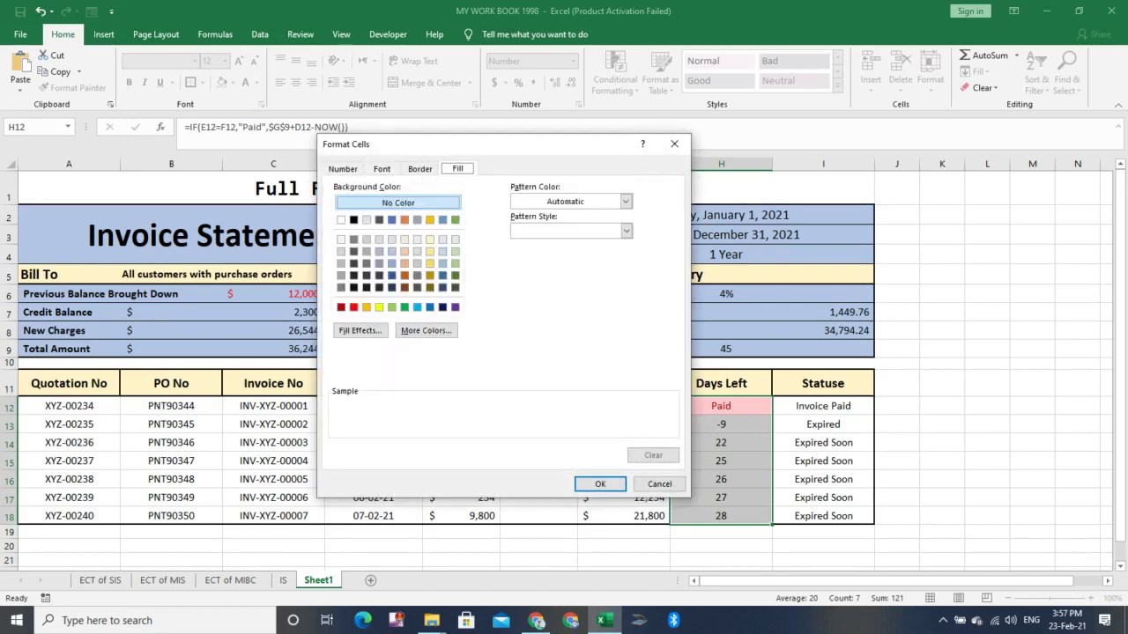
left_click(404, 306)
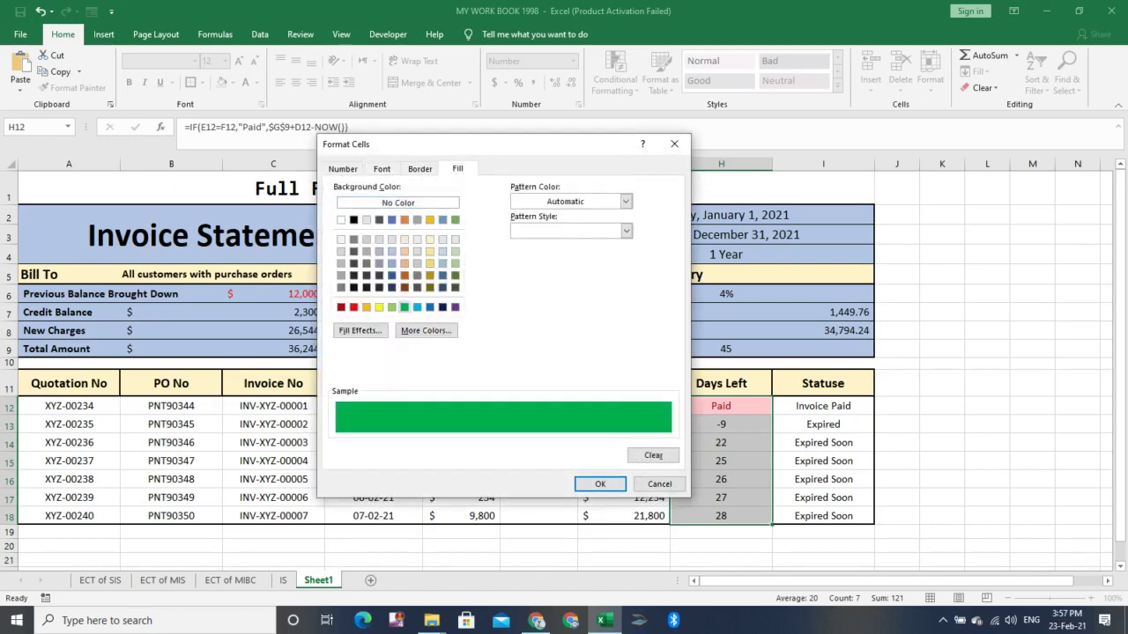
left_click(381, 168)
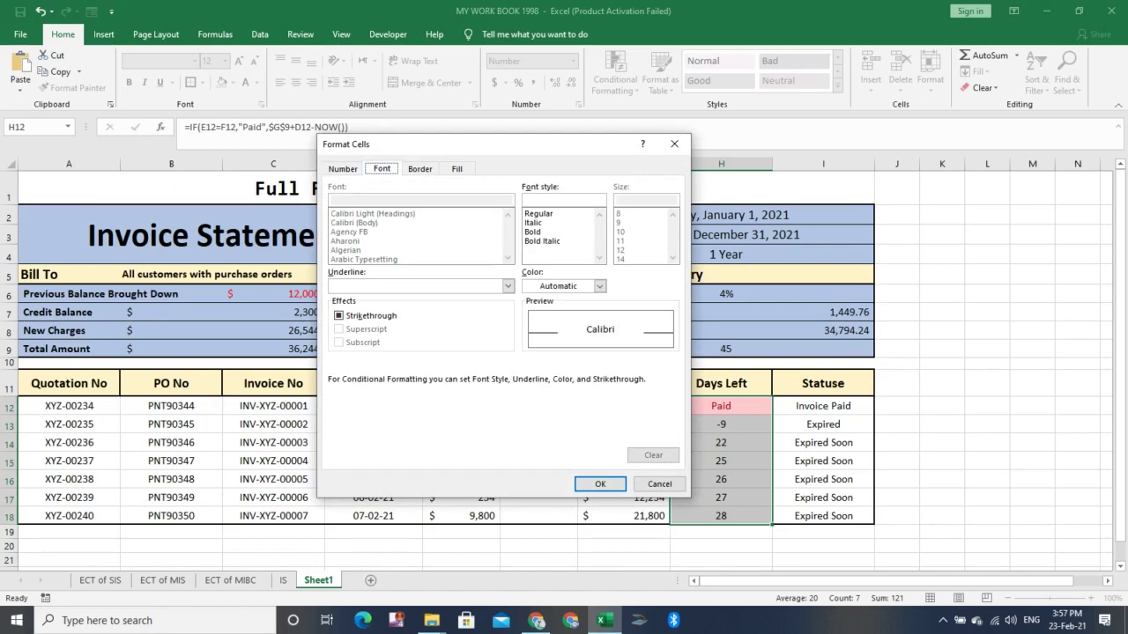
left_click(534, 232)
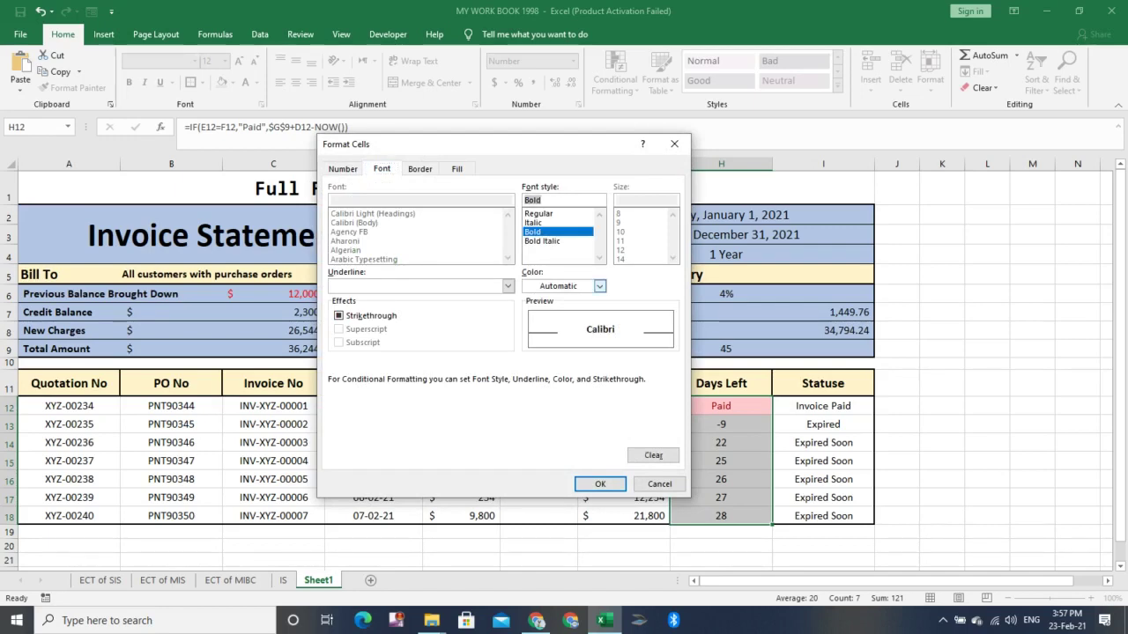
left_click(599, 285)
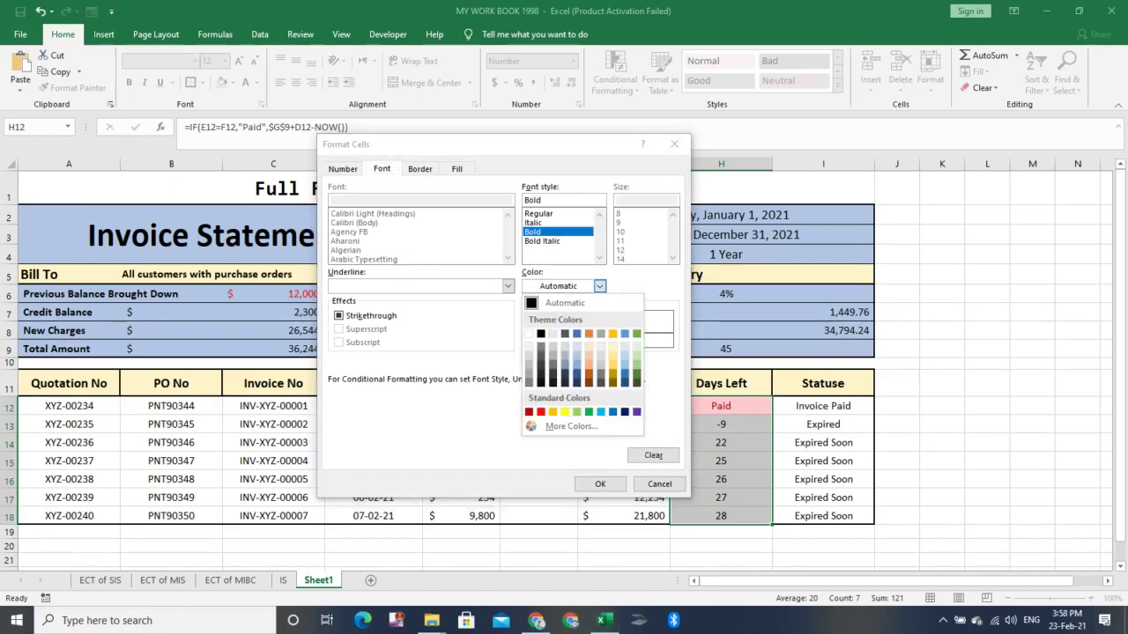
left_click(528, 333)
left_click(600, 483)
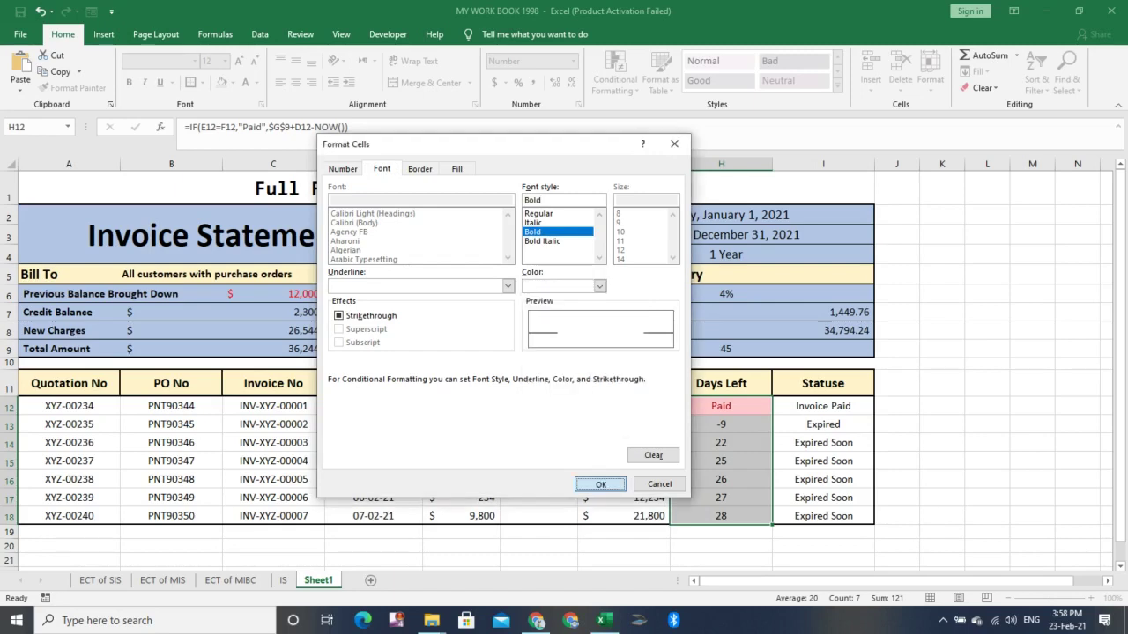
key("Return")
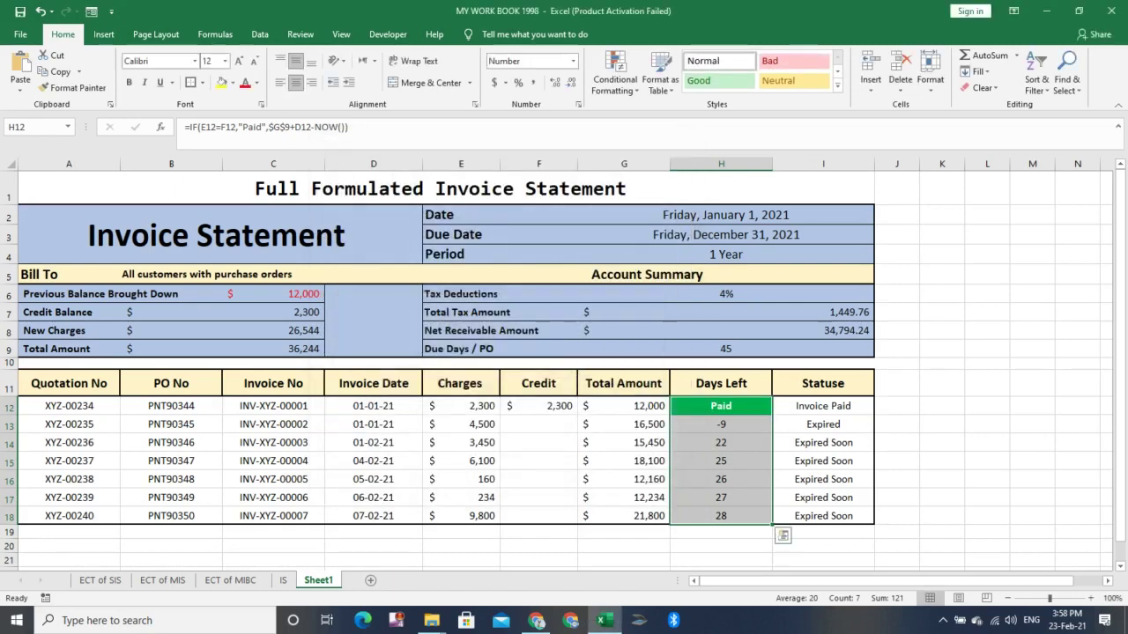
- Test the Paid highlighting by entering =E13 as the Credit amount in F13, and clear the cell again
left_click(539, 425)
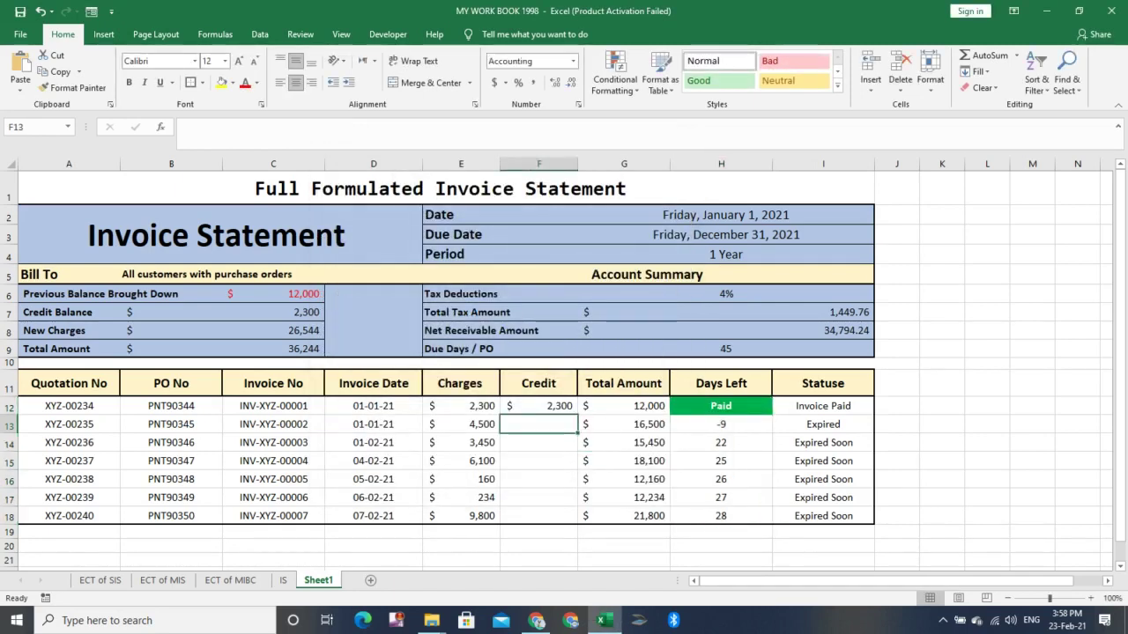
type("=")
key("Left")
key("Return")
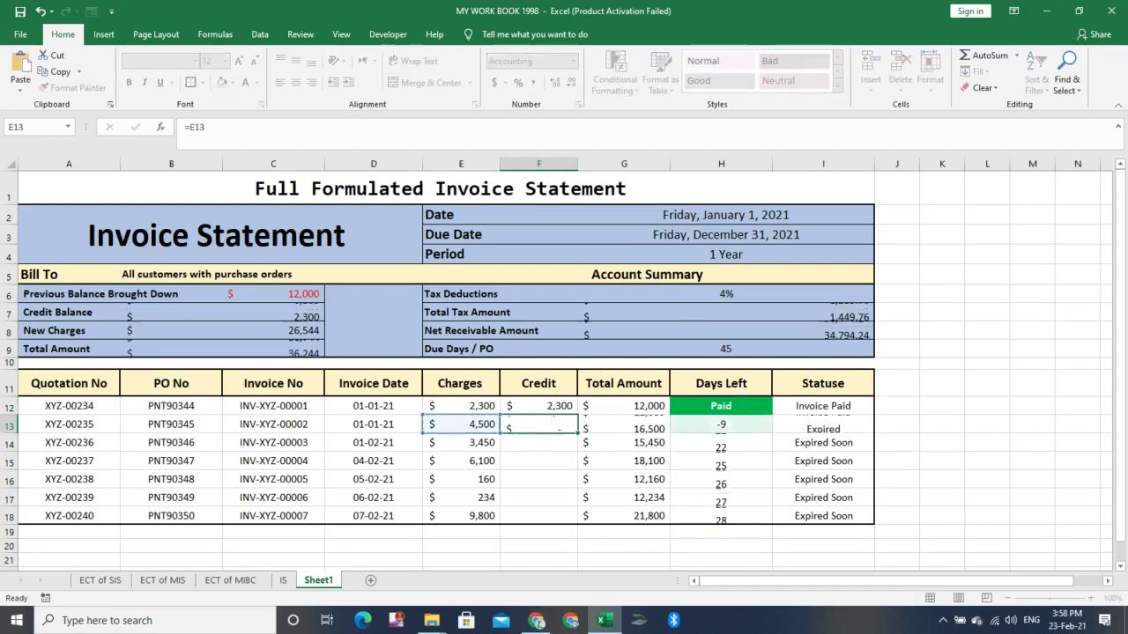
key("Return")
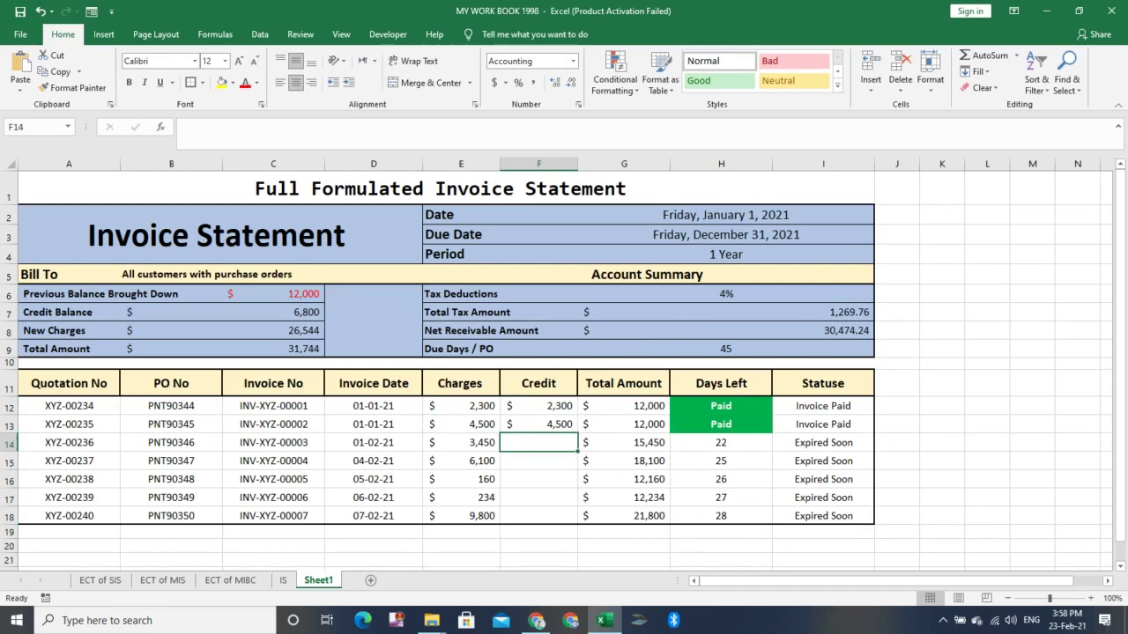
key("Up")
key("BackSpace")
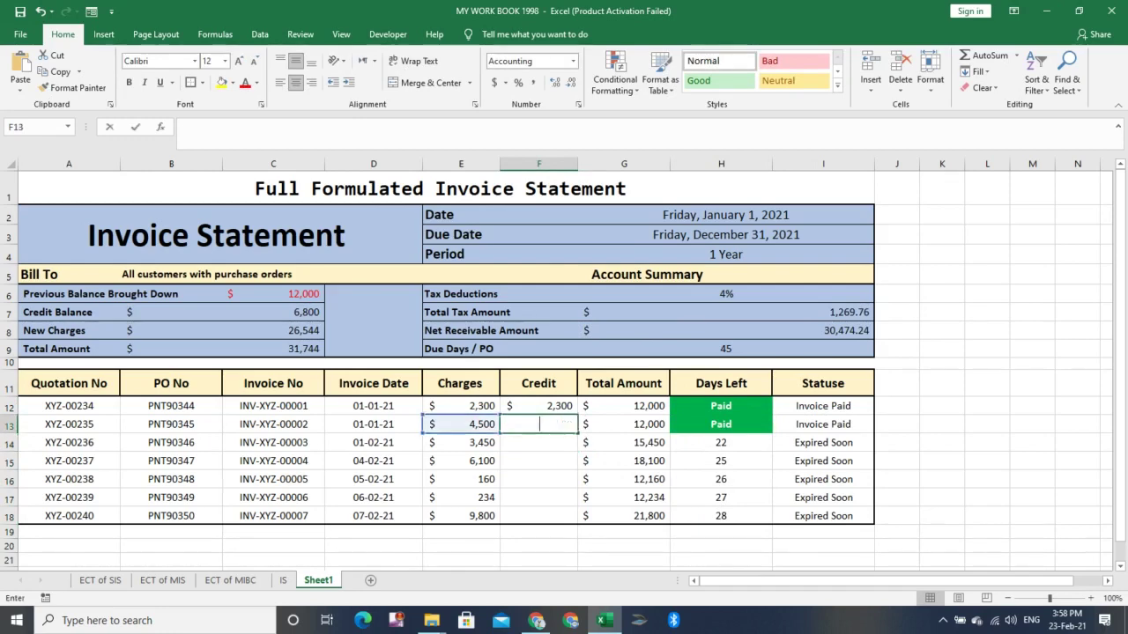
key("BackSpace")
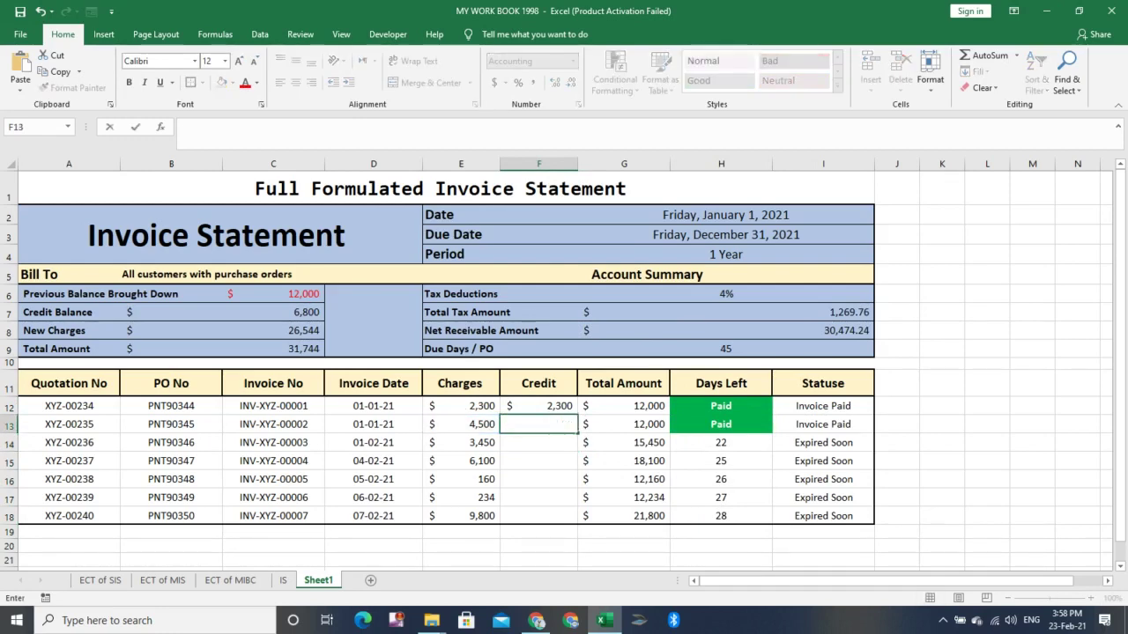
- Start an Equal To conditional formatting rule on the Statuse cells I12:I18 with the value "Invoice Paid"
left_click(823, 406)
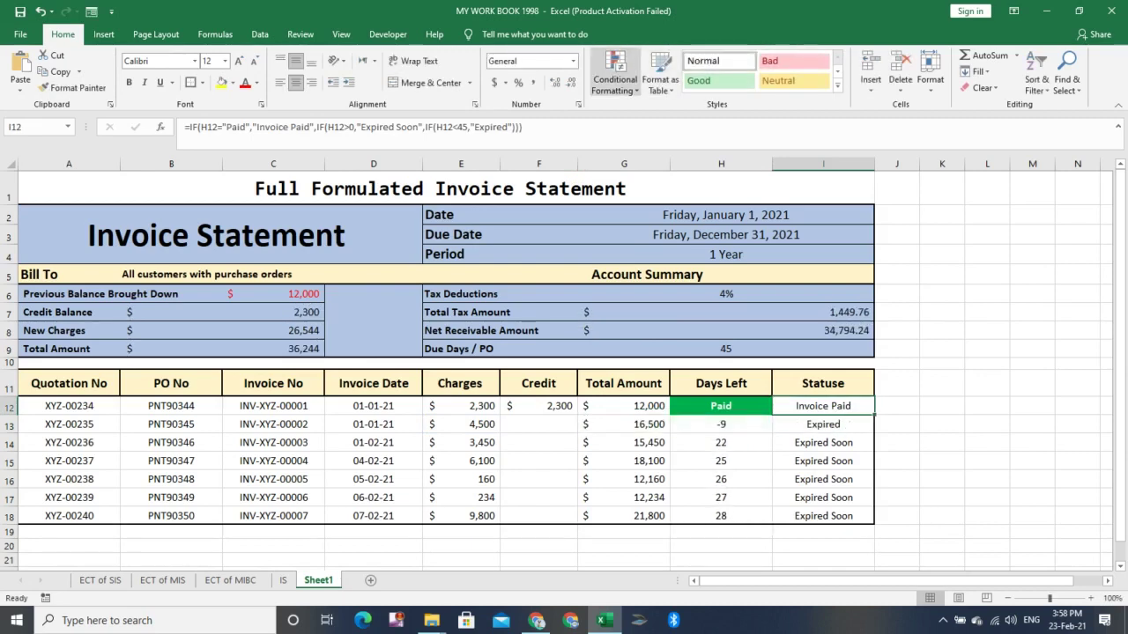
key("shift+Down")
key("shift+Down")
key("shift+Down")
key("shift+Down")
key("shift+Down")
key("shift+Down")
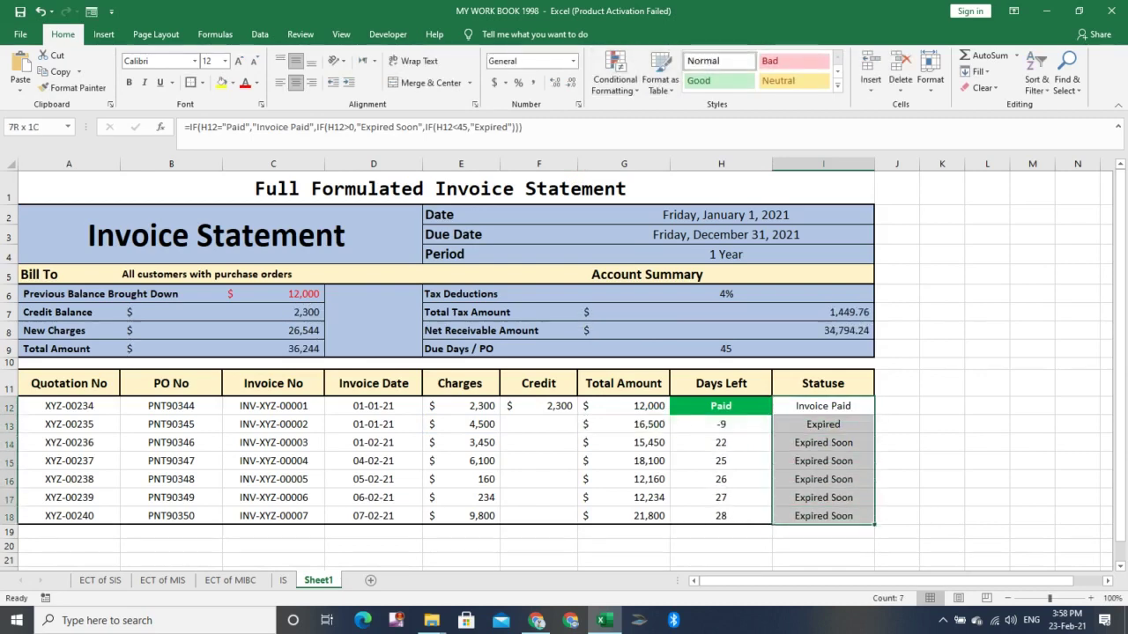
left_click(614, 78)
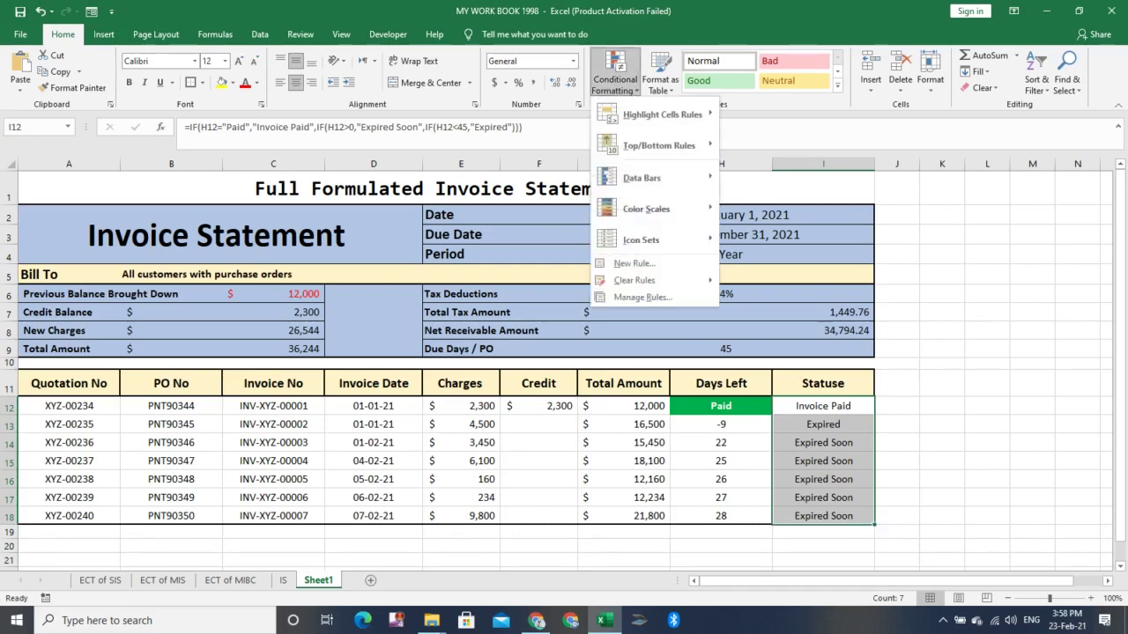
mouse_move(670, 115)
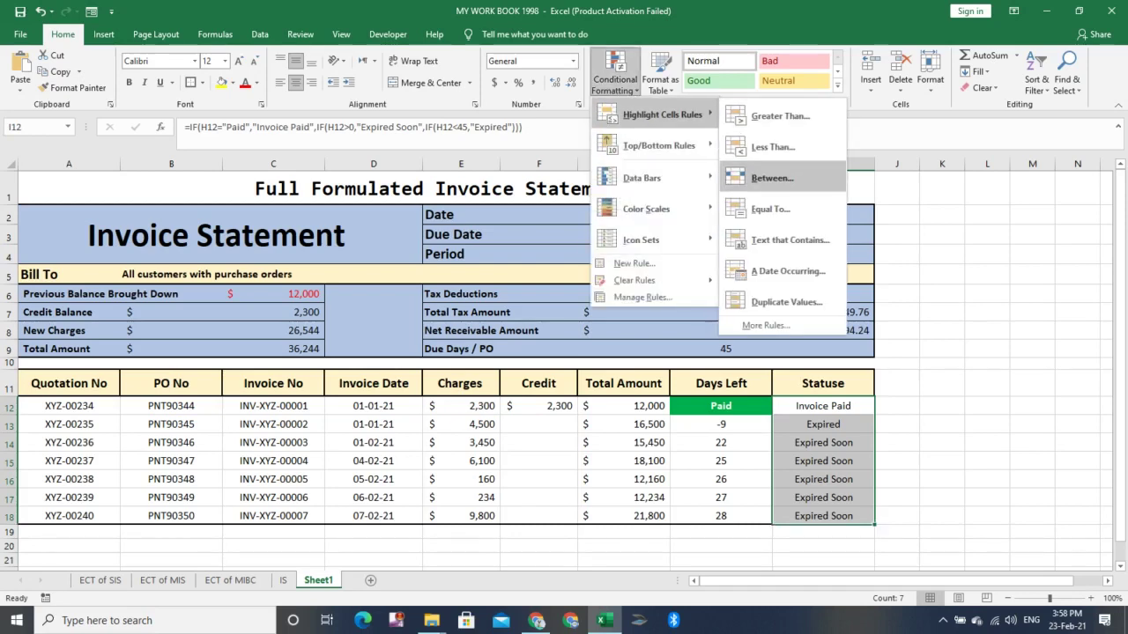
left_click(771, 209)
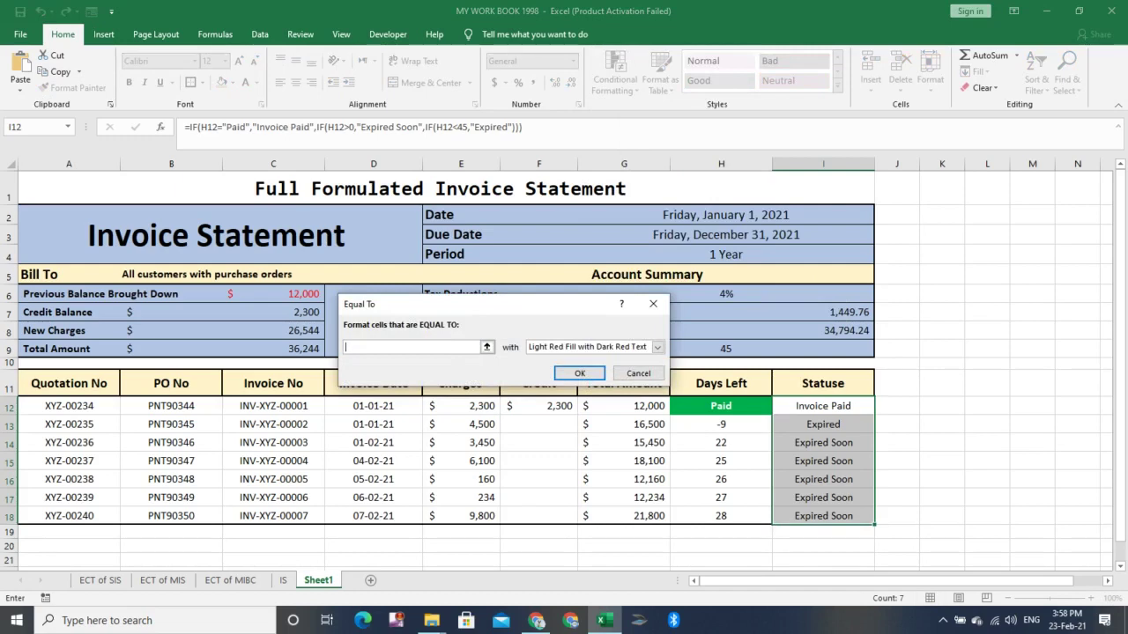
type("Invoce")
key("BackSpace")
key("BackSpace")
key("BackSpace")
type("voice Pauid")
key("BackSpace")
key("BackSpace")
key("BackSpace")
type("id")
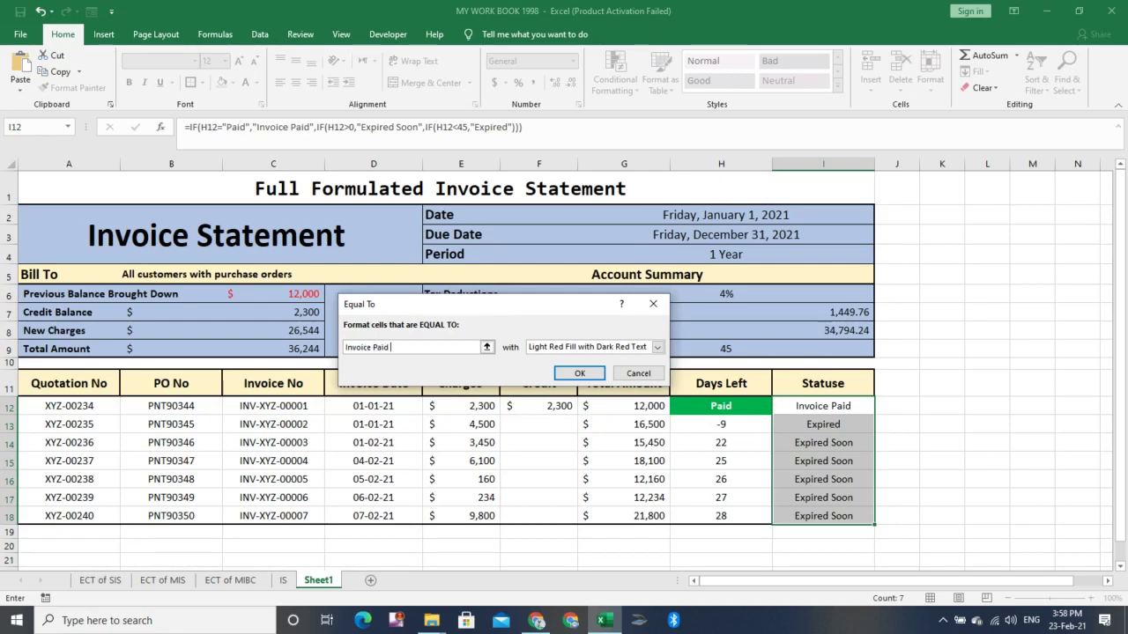
- Correct the rule value to "Invoice Paid" and choose a custom format with a green fill
key("BackSpace")
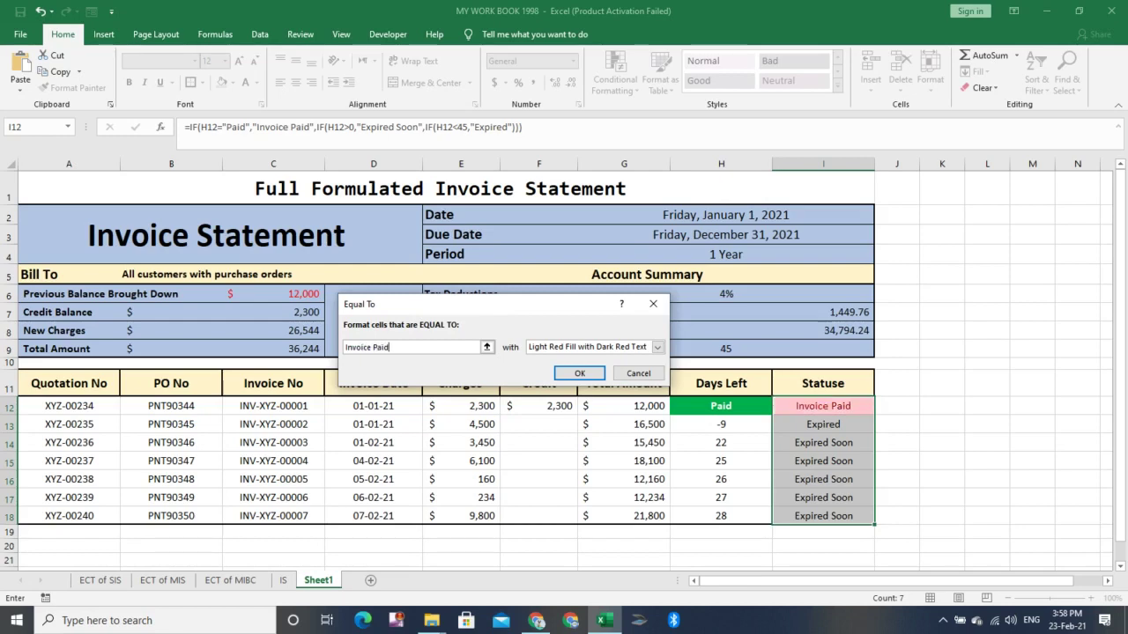
left_click(658, 347)
key("Down")
key("Down")
key("Down")
key("Down")
key("Down")
key("Down")
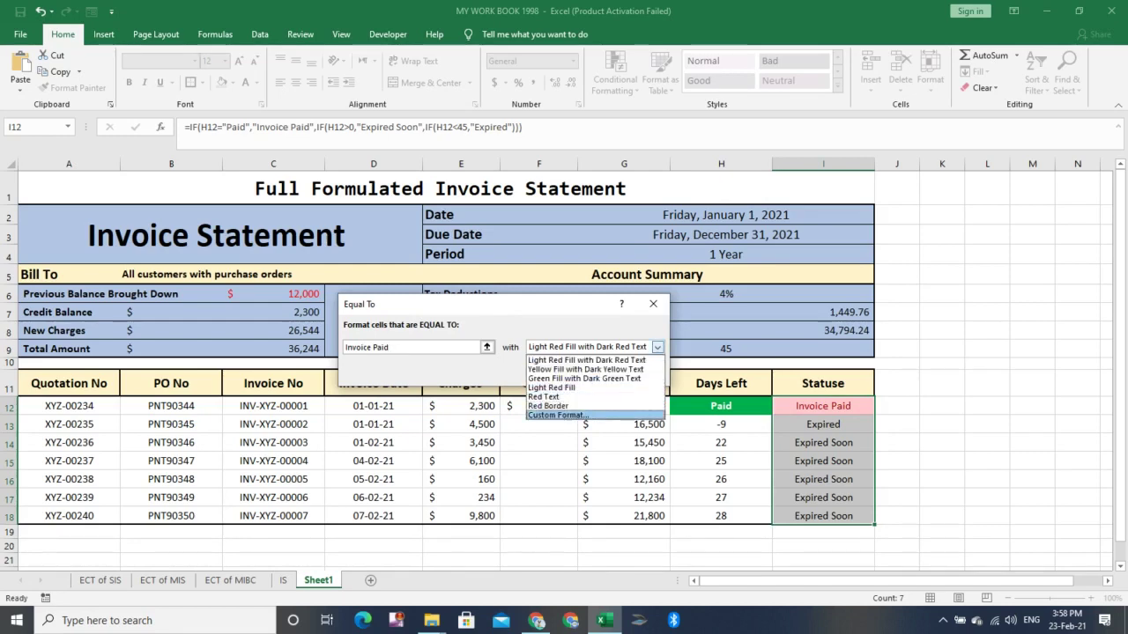
key("Return")
left_click(457, 168)
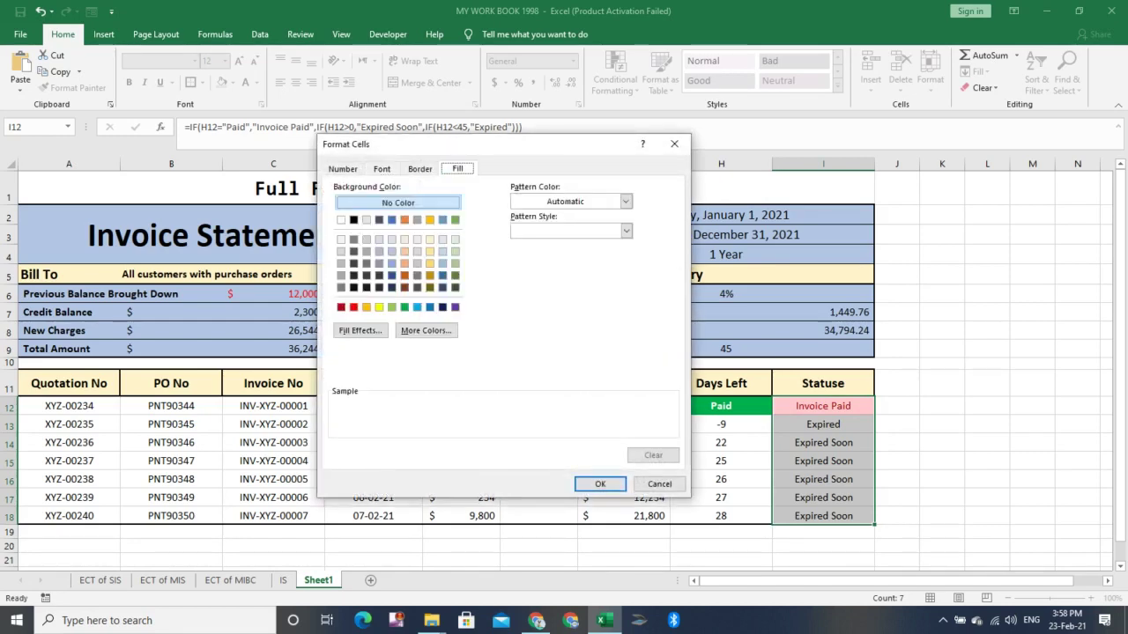
left_click(404, 307)
- Give the "Invoice Paid" format a bold white font and apply the rule
left_click(381, 169)
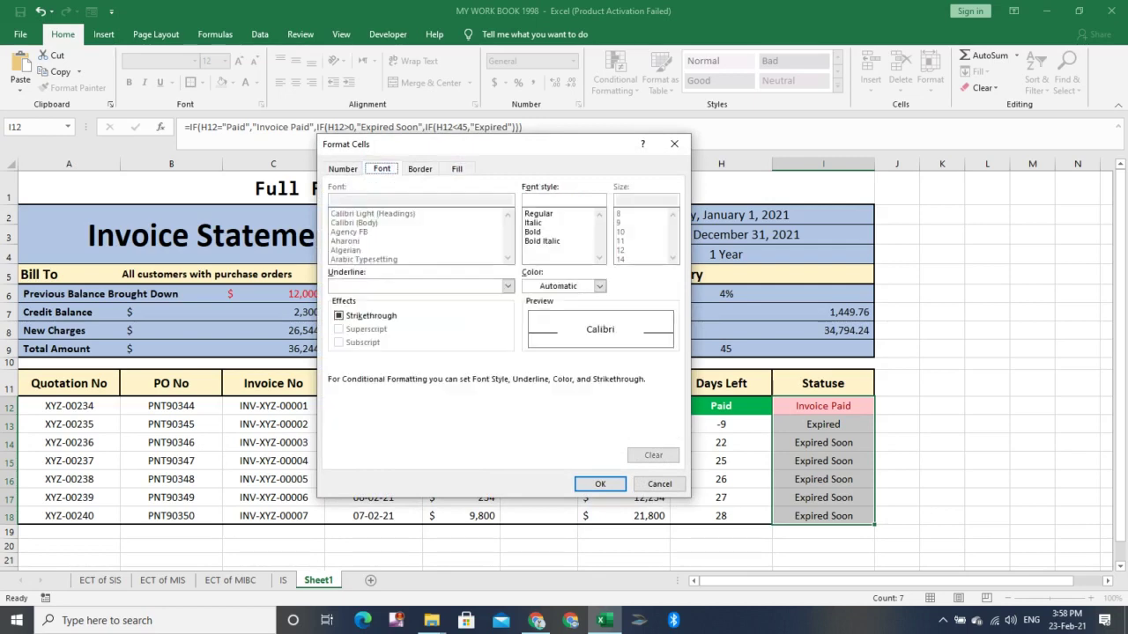
left_click(533, 232)
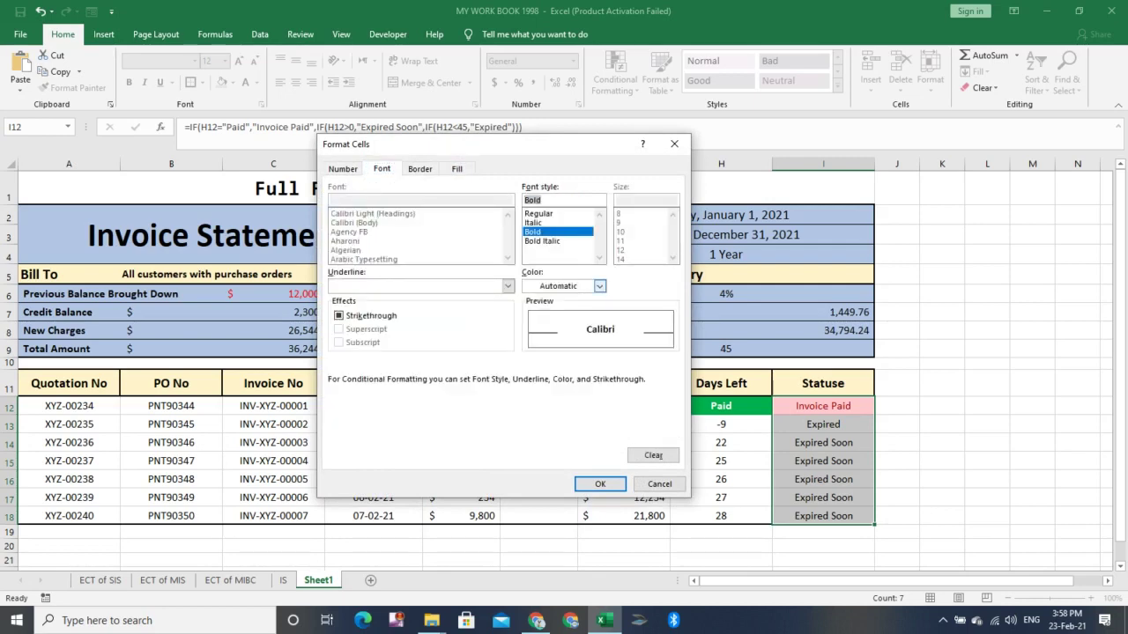
left_click(599, 285)
left_click(529, 333)
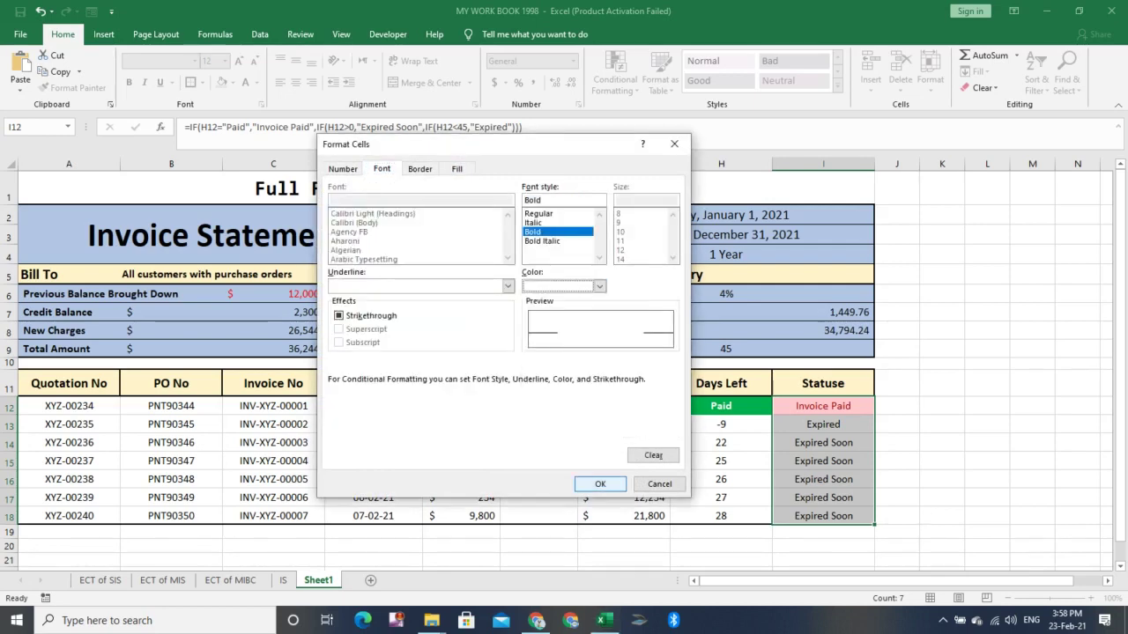
left_click(600, 483)
left_click(580, 374)
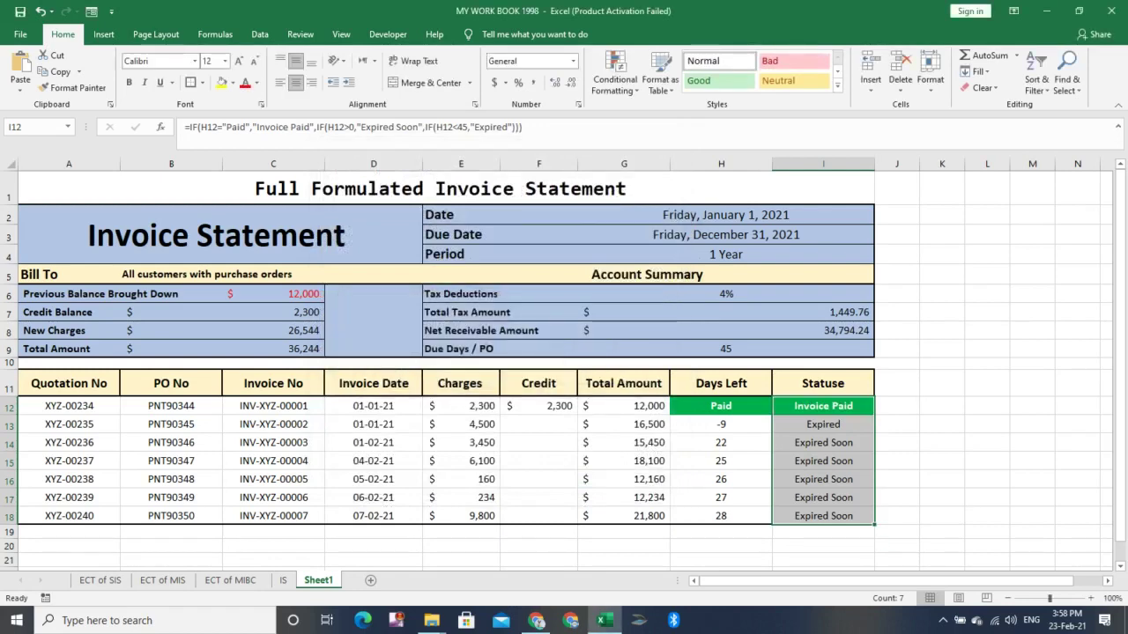
- Start another Equal To conditional formatting rule on the Statuse cells I12:I18 with the value "Expired"
left_click(615, 77)
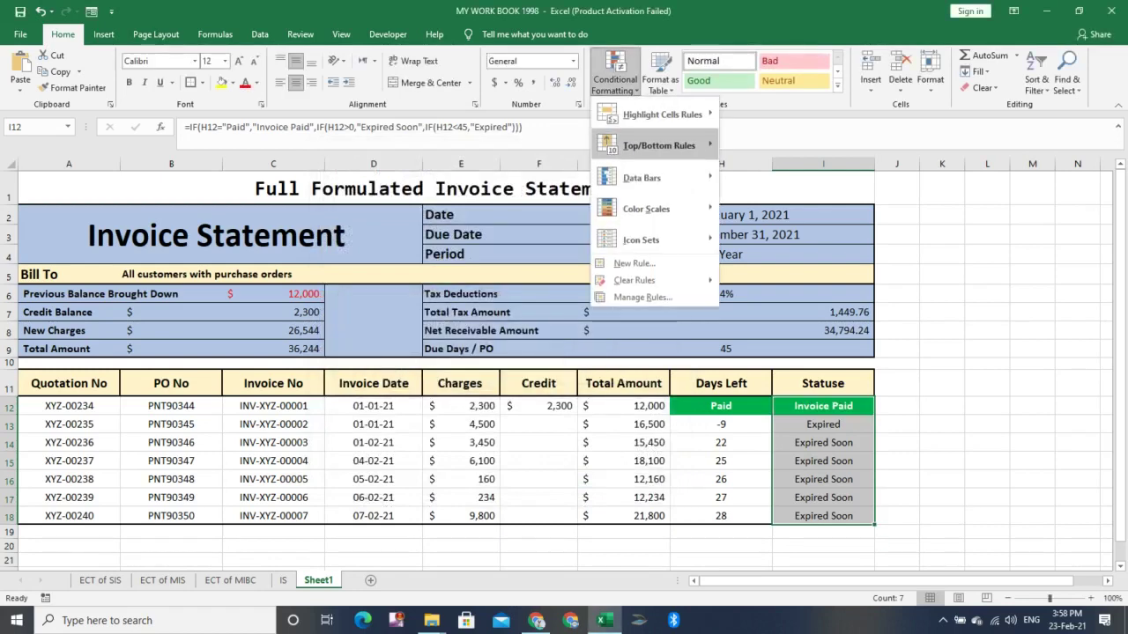
mouse_move(656, 146)
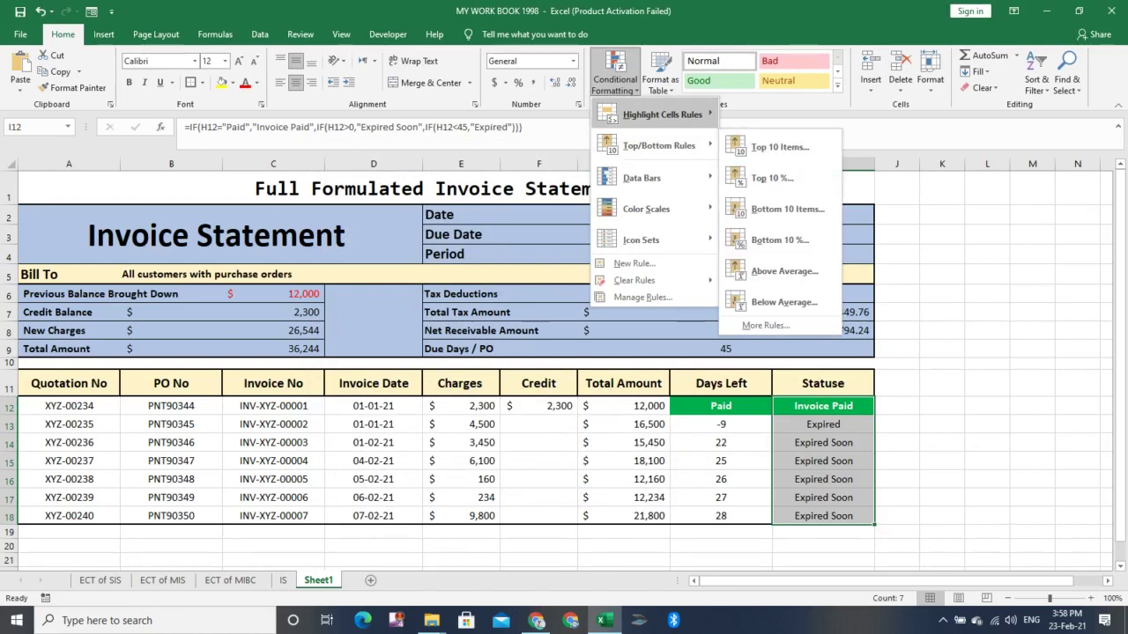
mouse_move(661, 115)
left_click(767, 209)
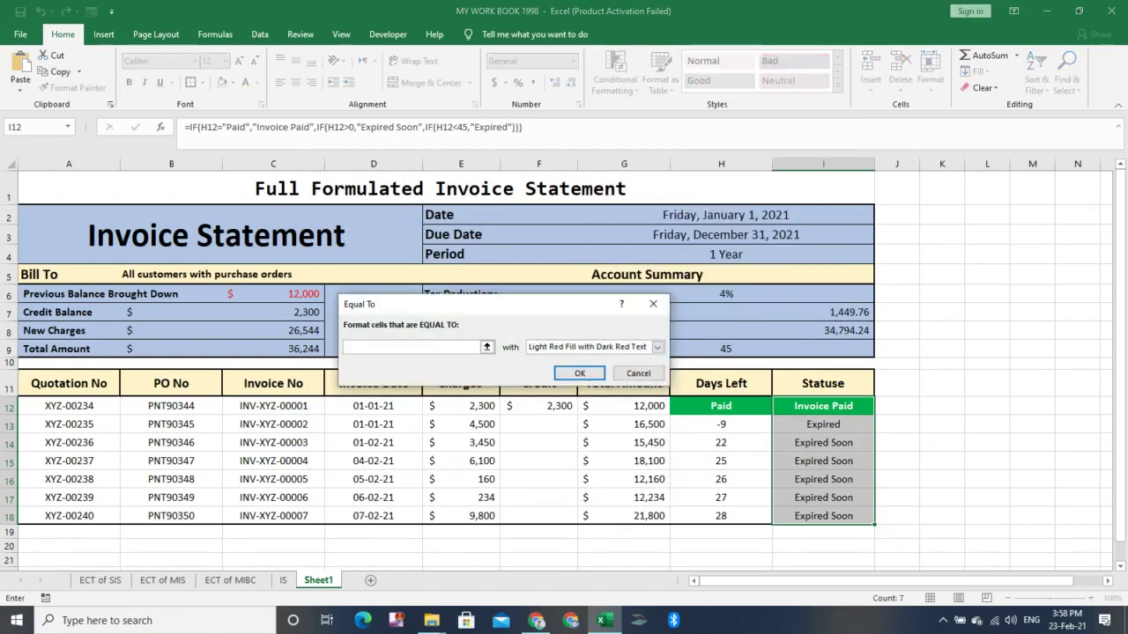
type("Expired")
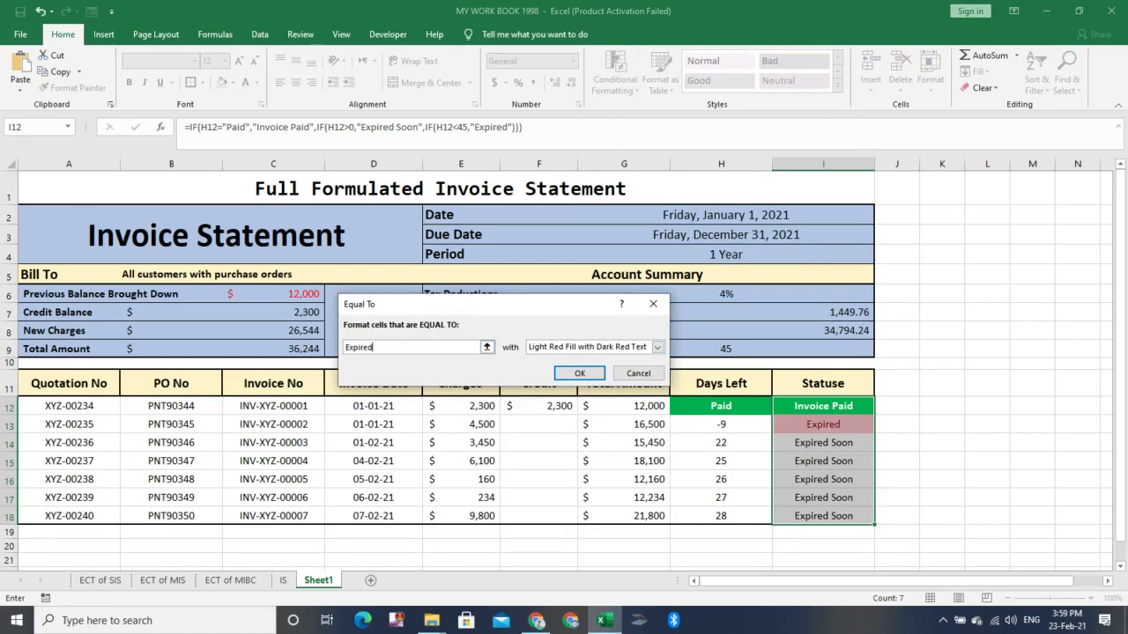
- Give the "Expired" rule a custom format with red fill and bold white font, and apply it
left_click(657, 347)
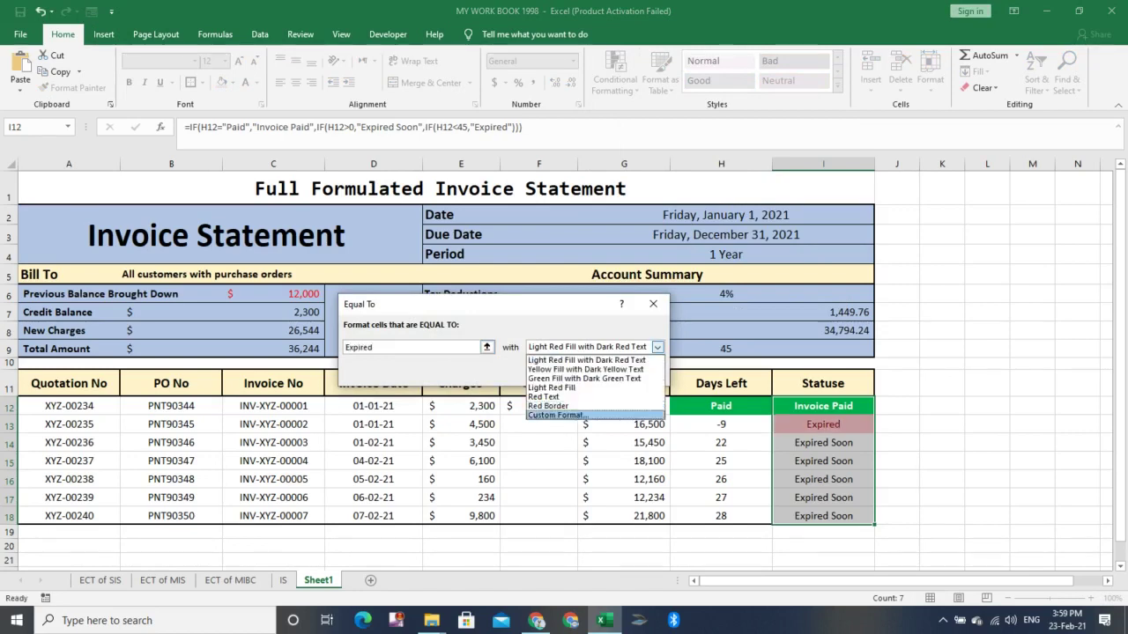
left_click(557, 415)
left_click(457, 168)
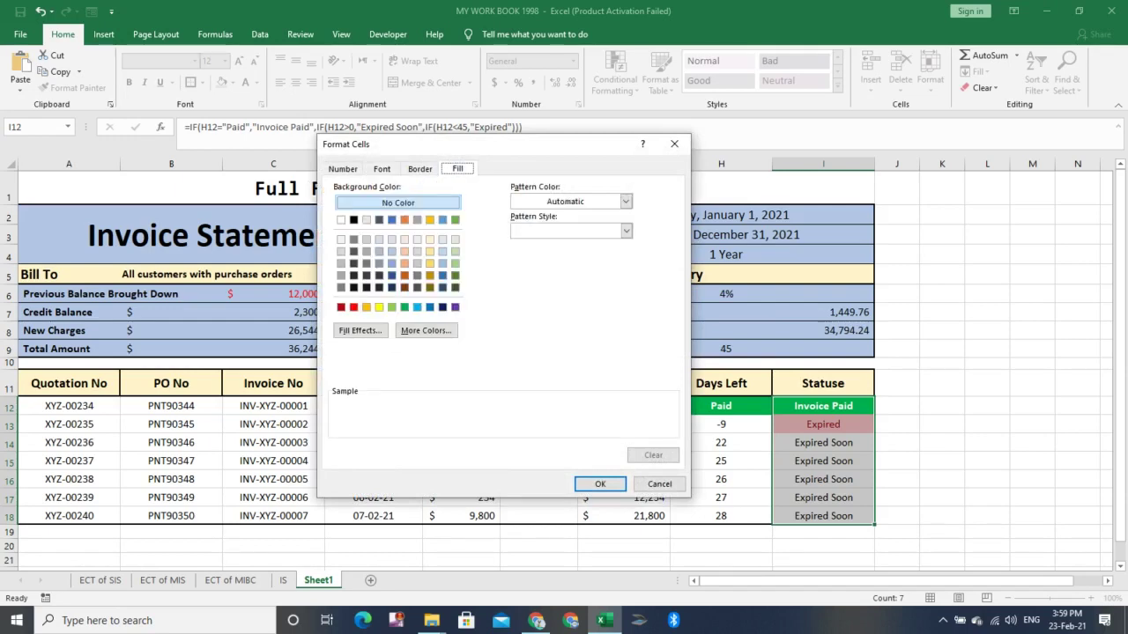
left_click(353, 307)
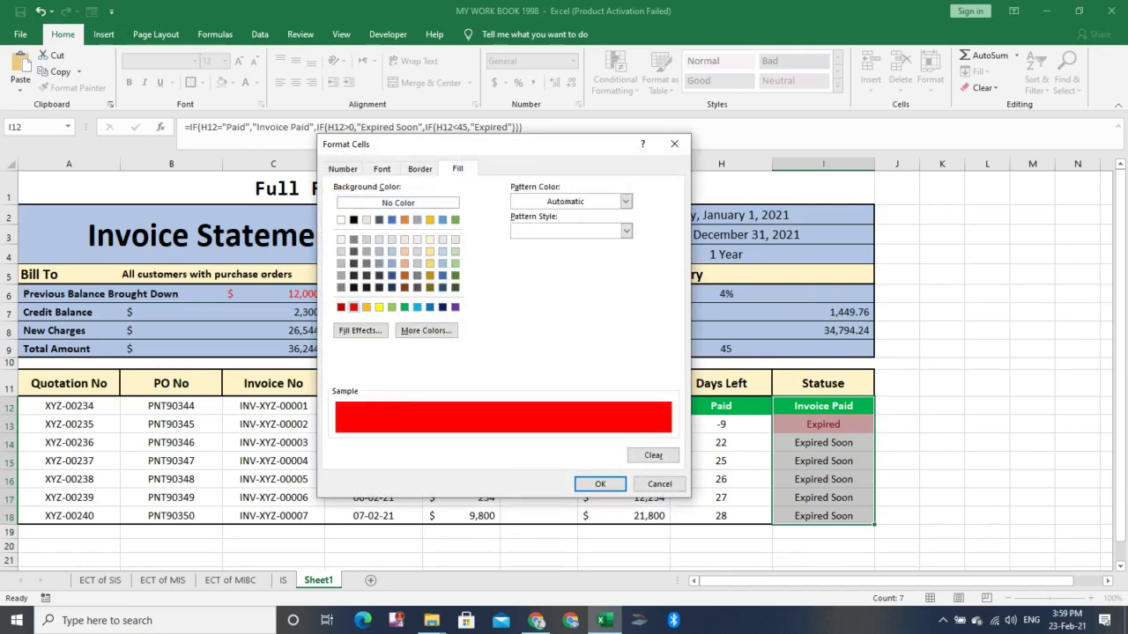
left_click(382, 168)
left_click(533, 232)
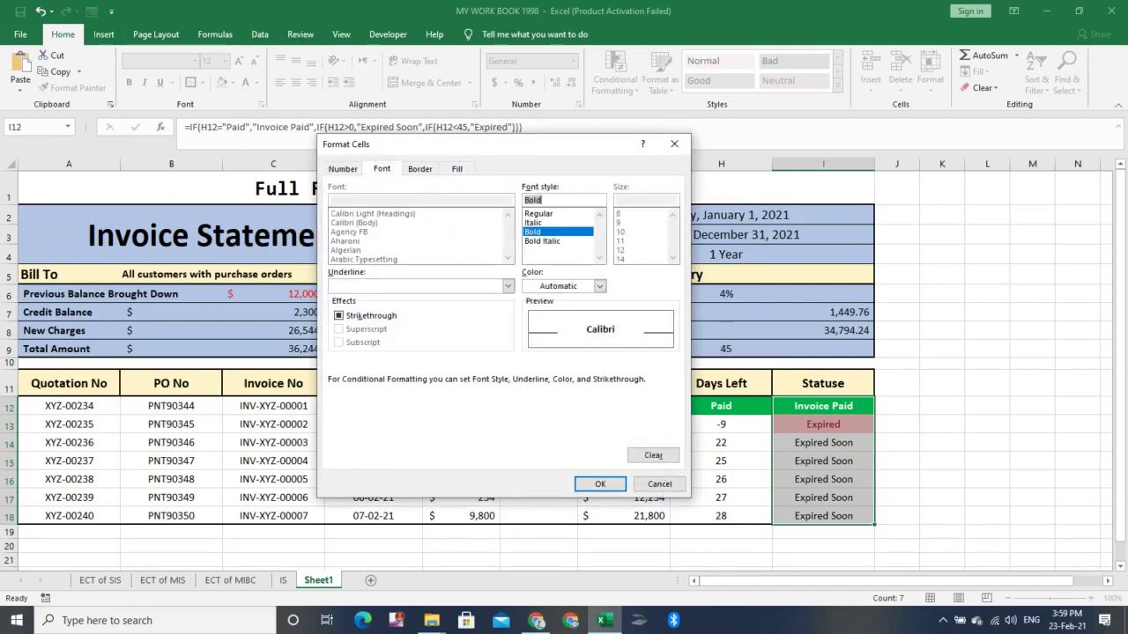
left_click(600, 285)
left_click(529, 333)
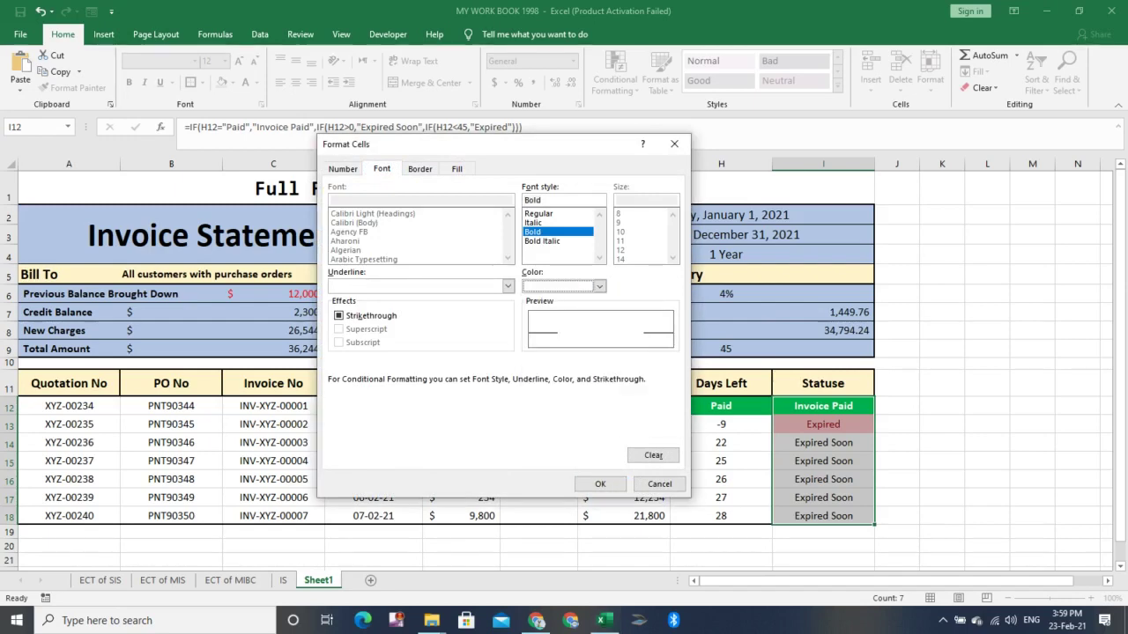
left_click(600, 484)
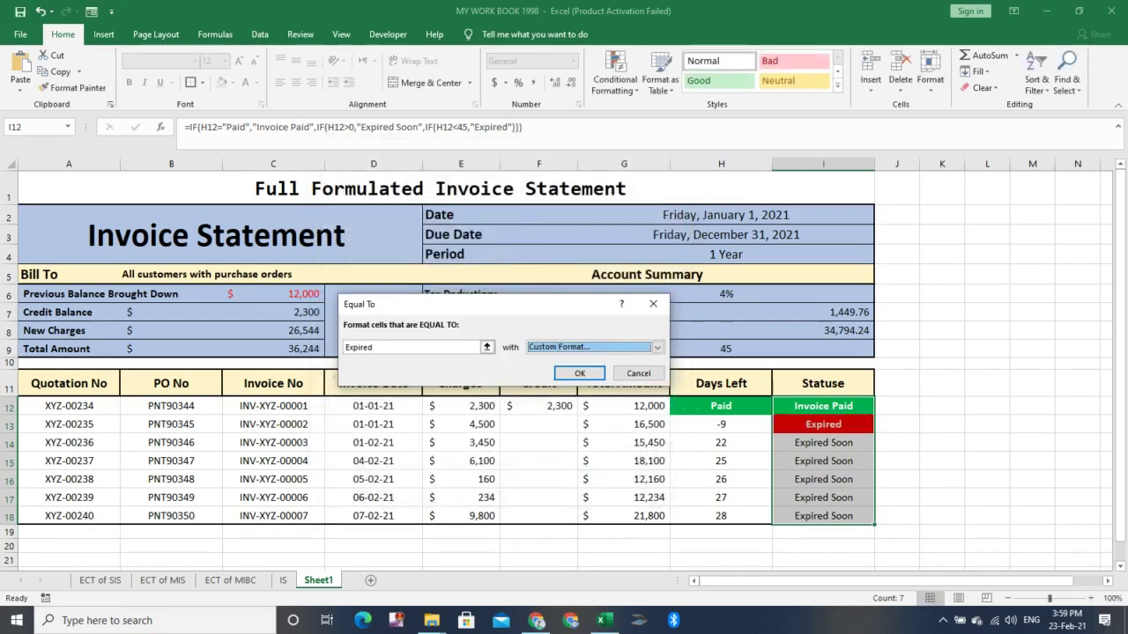
key("Return")
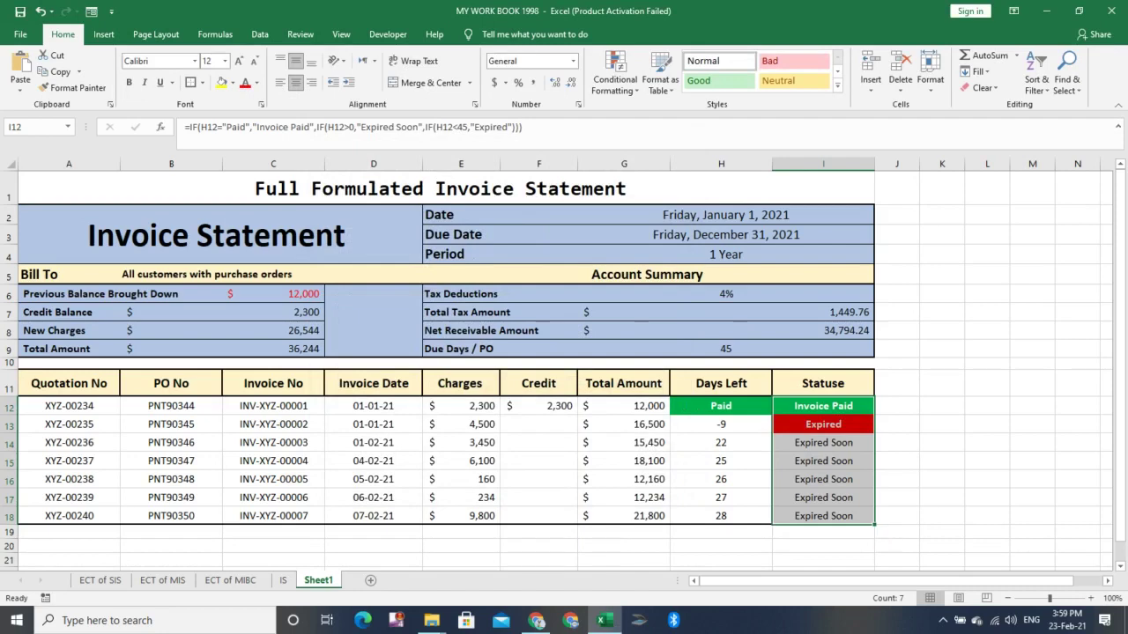
- Start a third Equal To conditional formatting rule on the Statuse cells I12:I18 with the value "Expiring Soon"
left_click(614, 75)
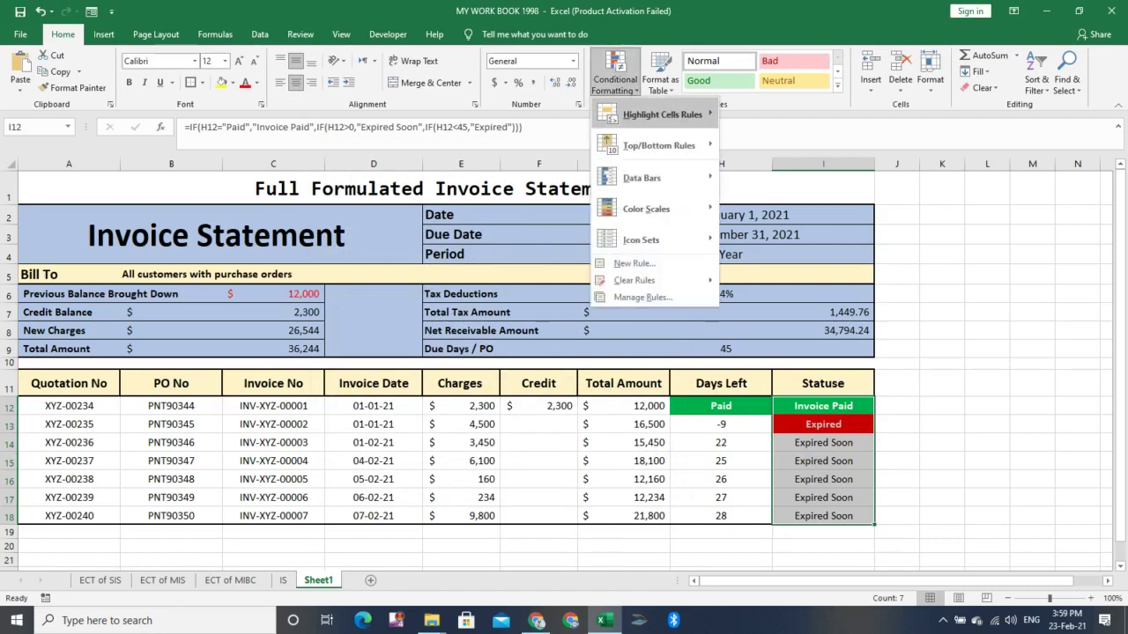
mouse_move(662, 115)
left_click(757, 206)
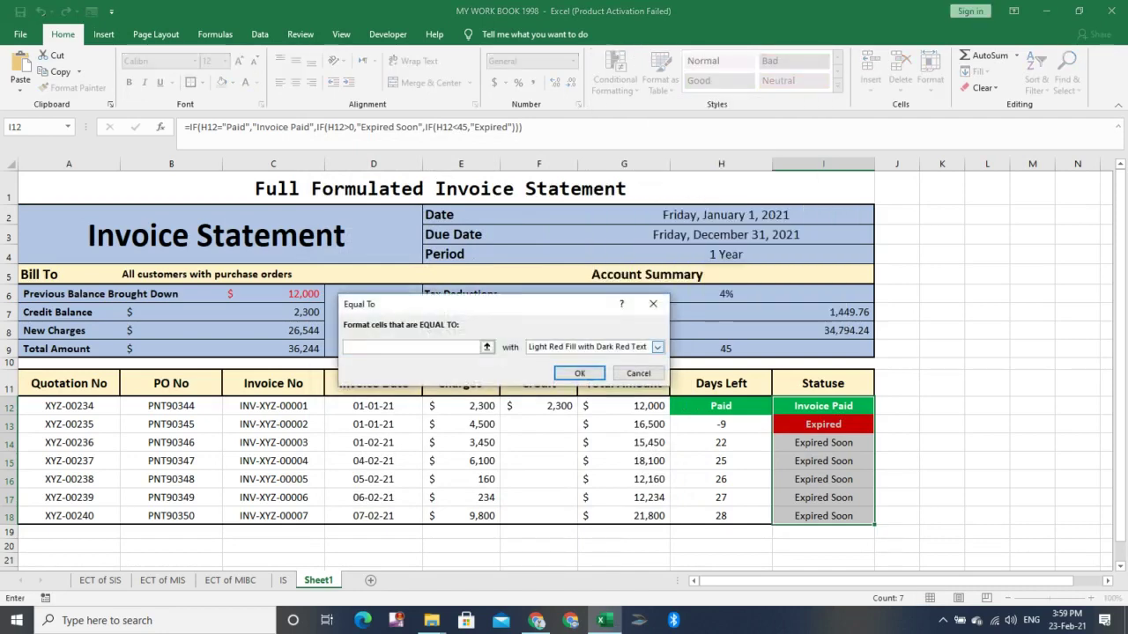
type("Expi")
type("ring")
key("BackSpace")
key("BackSpace")
key("BackSpace")
type("ed")
key("BackSpace")
key("BackSpace")
type("e")
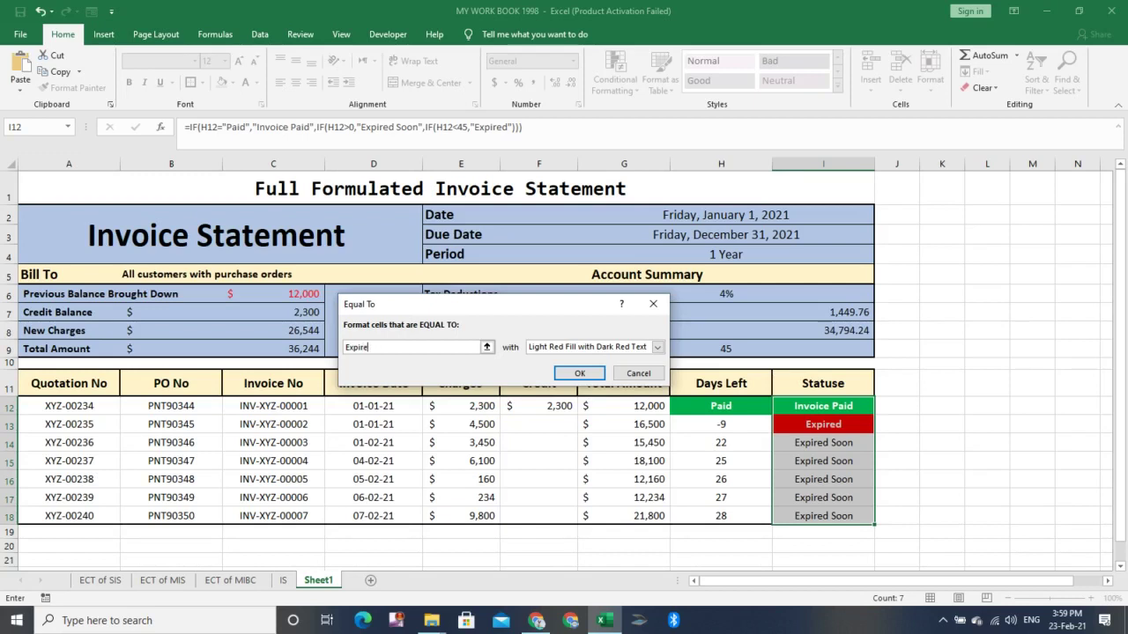
type("d Soon")
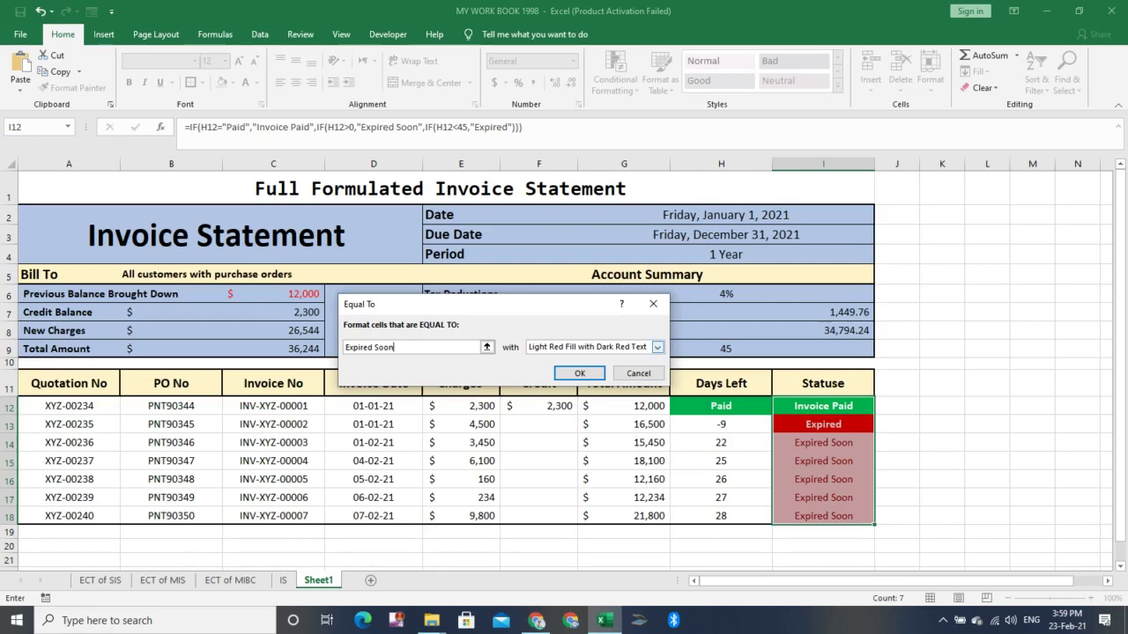
key("BackSpace")
key("BackSpace")
key("BackSpace")
key("BackSpace")
key("BackSpace")
key("BackSpace")
key("BackSpace")
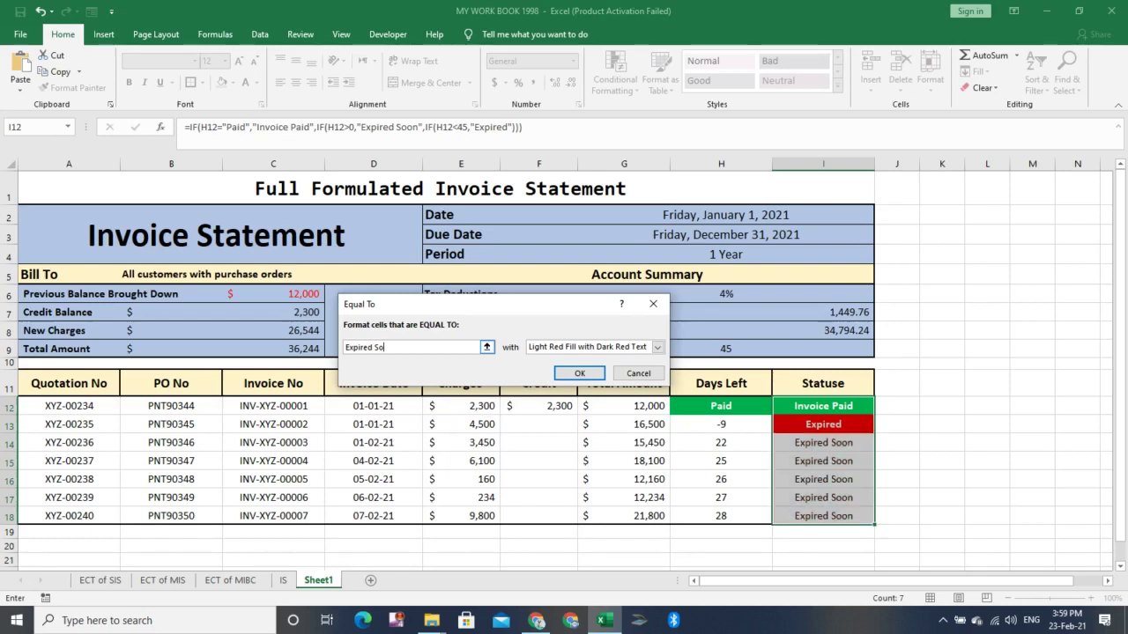
type("ing Soon")
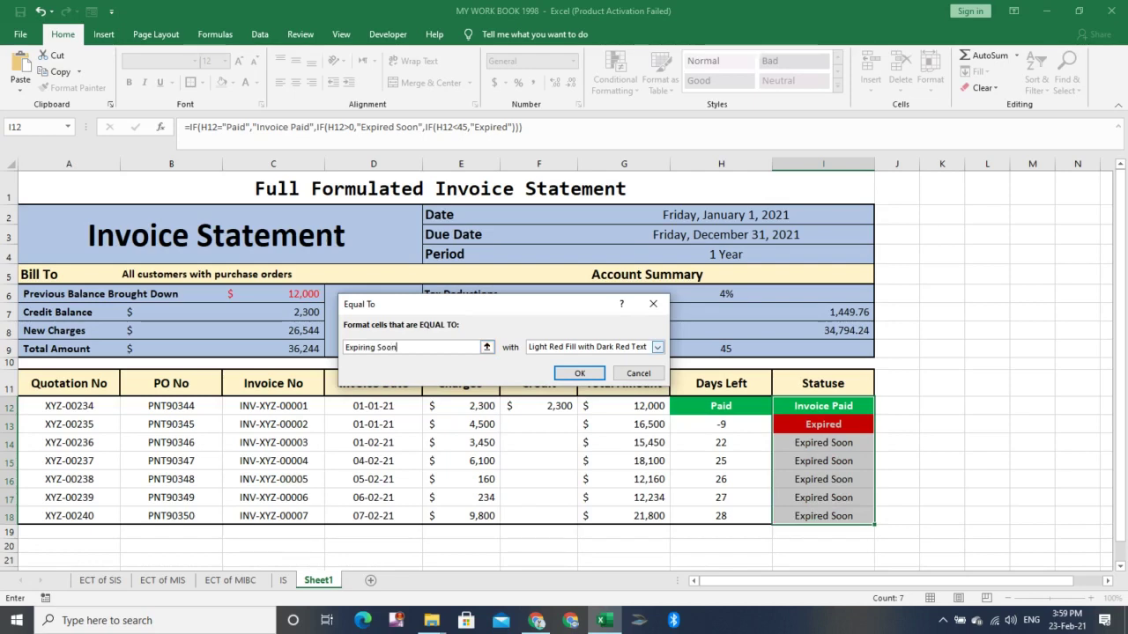
- Give the "Expiring Soon" rule a custom format with blue fill and bold white font, and apply it
left_click(657, 347)
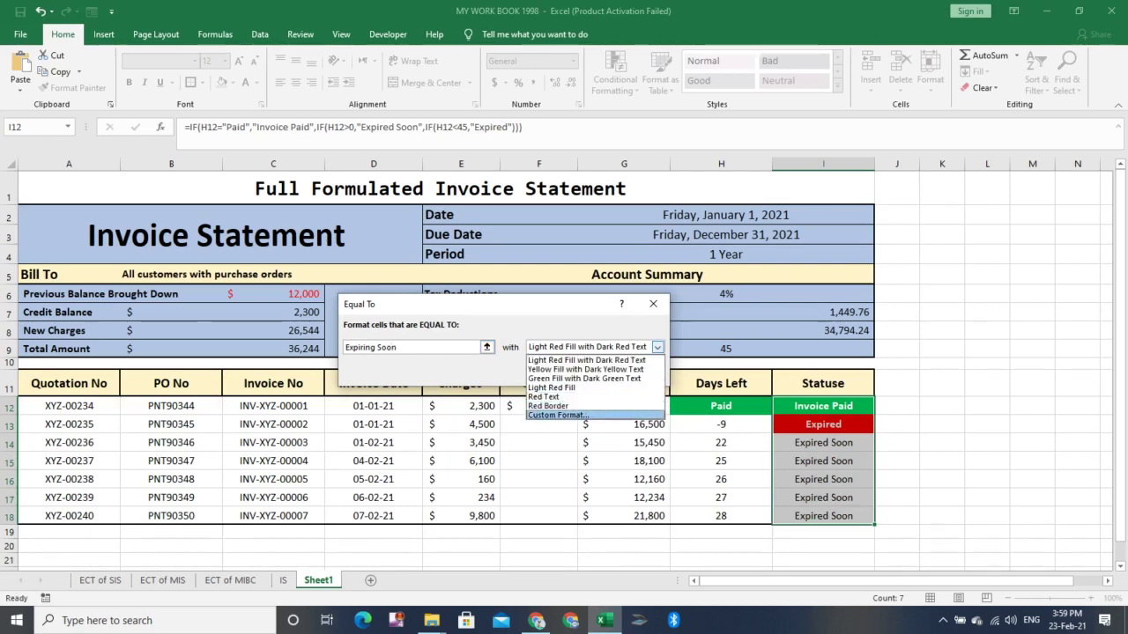
left_click(555, 415)
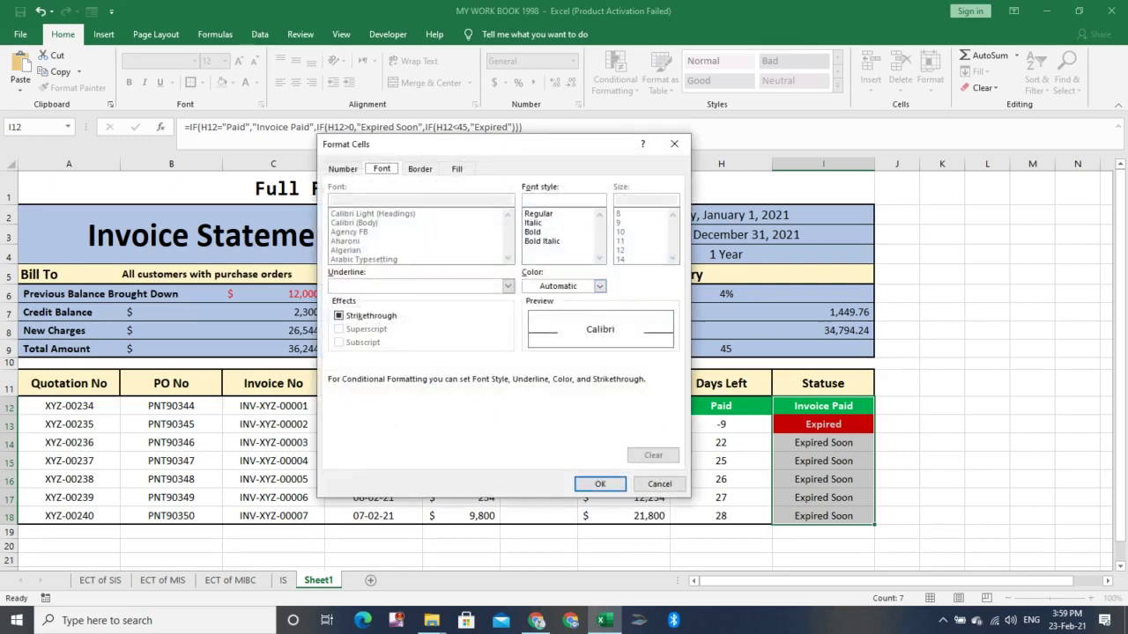
left_click(457, 169)
left_click(429, 307)
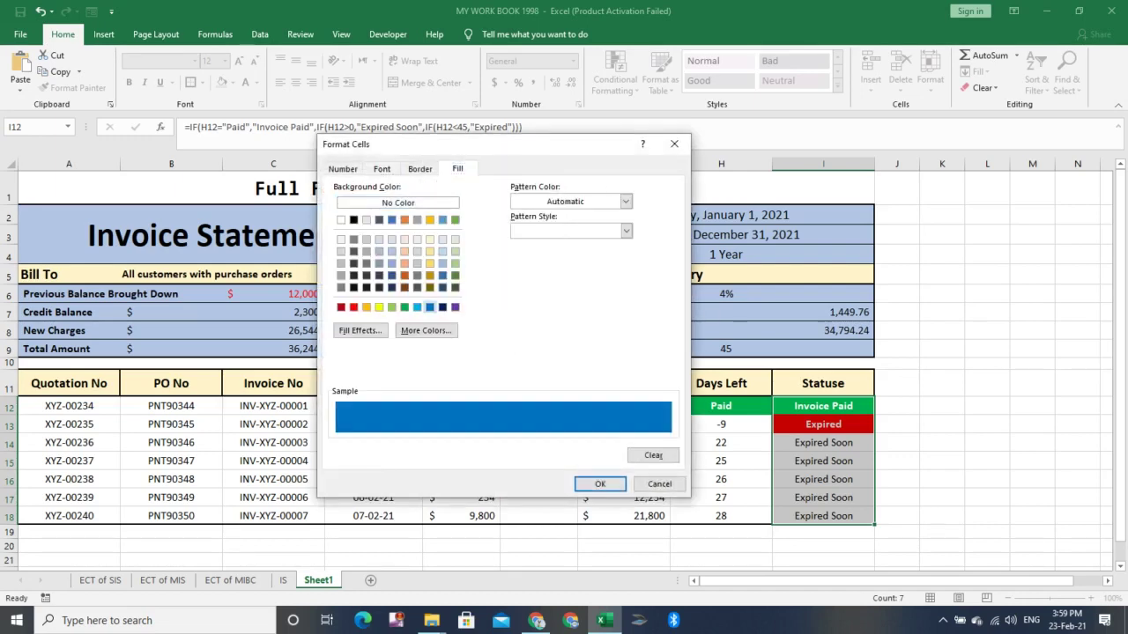
left_click(382, 169)
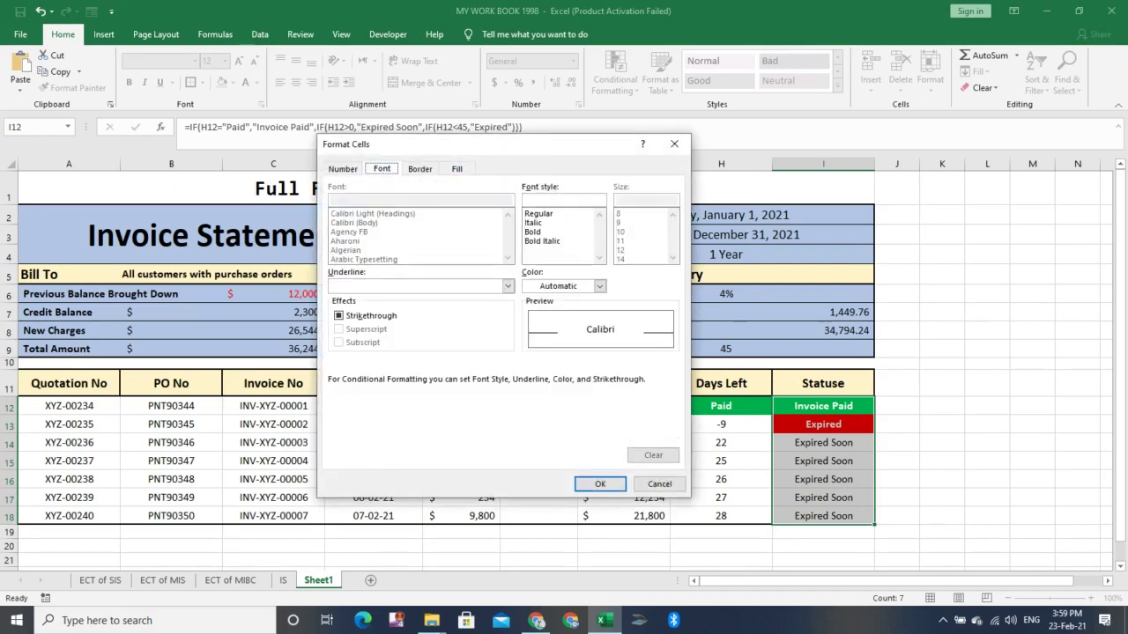
left_click(542, 232)
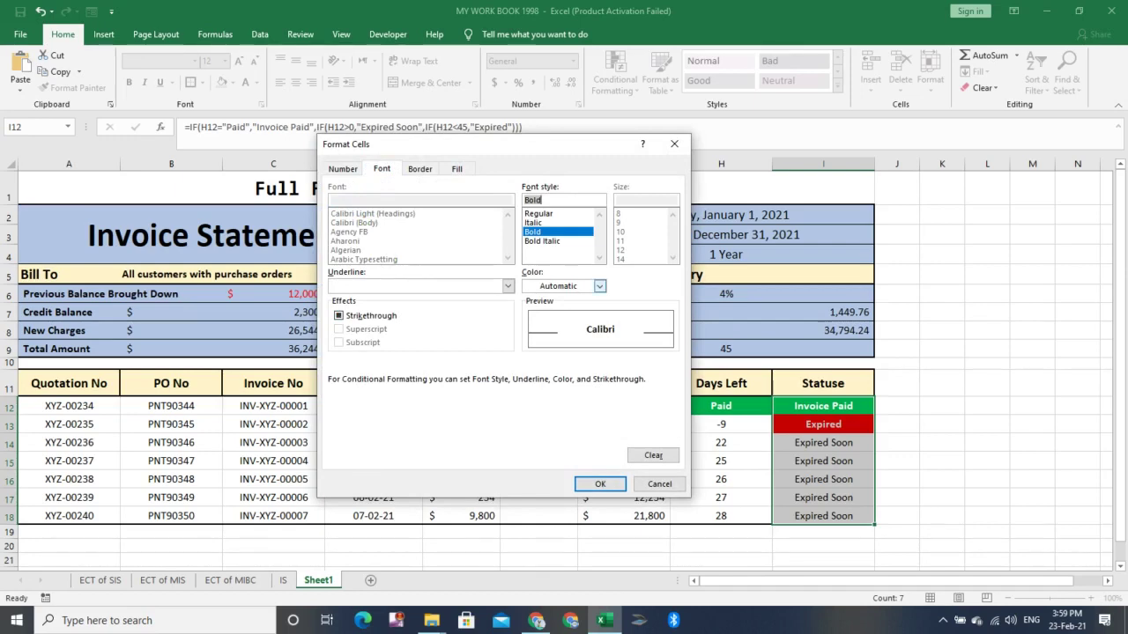
left_click(599, 286)
left_click(529, 334)
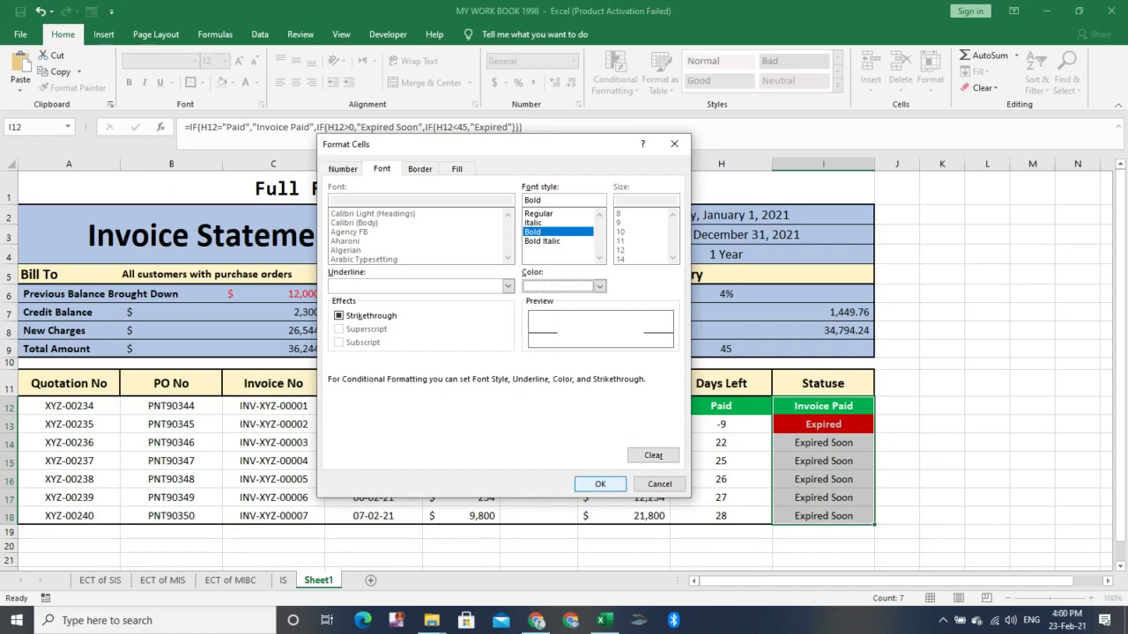
left_click(600, 483)
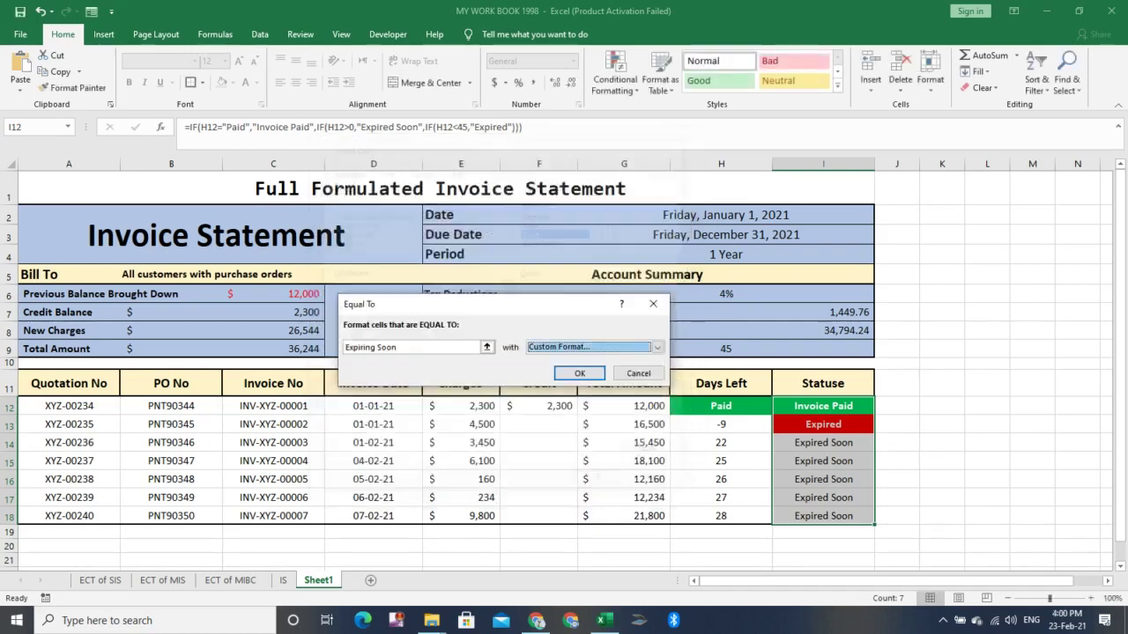
left_click(579, 374)
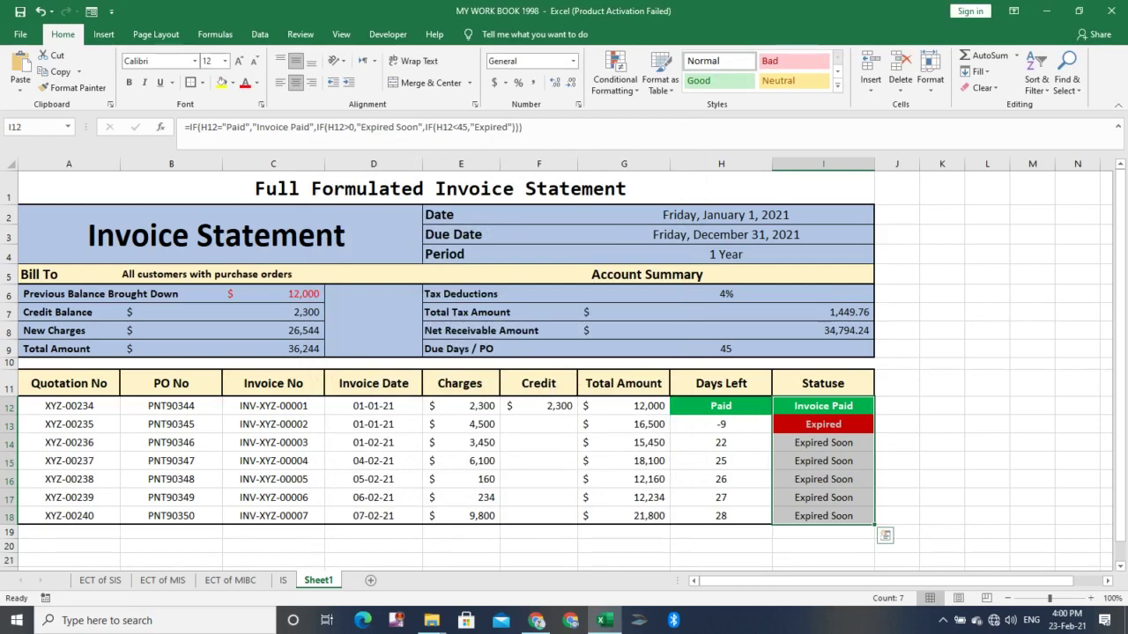
- Correct the Statuse formula in I12 so it returns "Expiring Soon" instead of "Expired Soon"
left_click(942, 425)
left_click(823, 406)
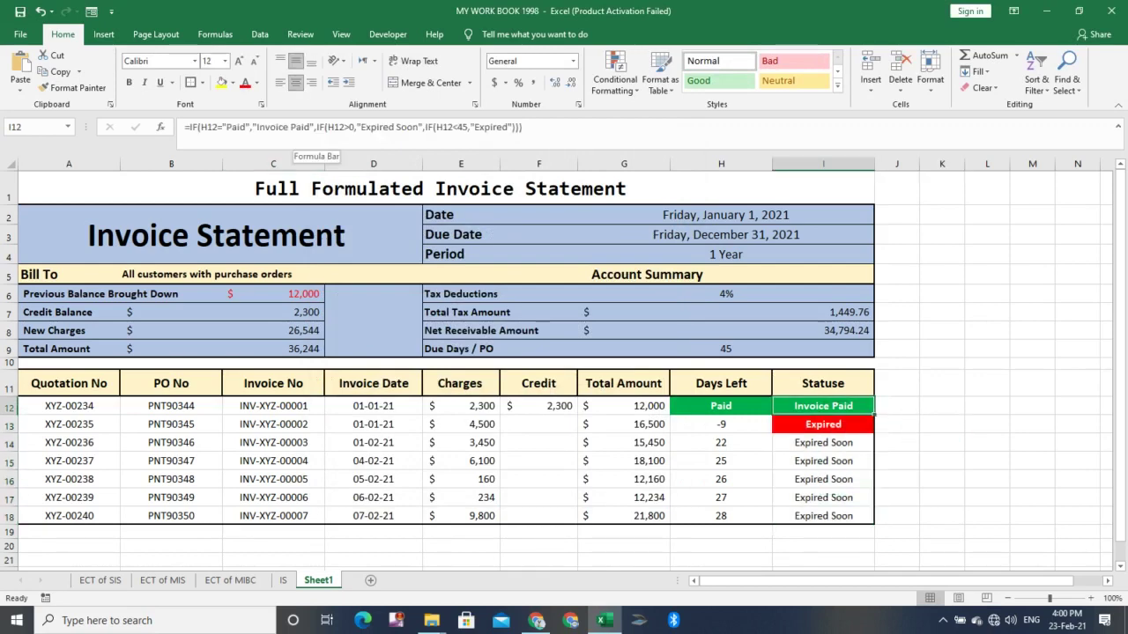
left_click(394, 128)
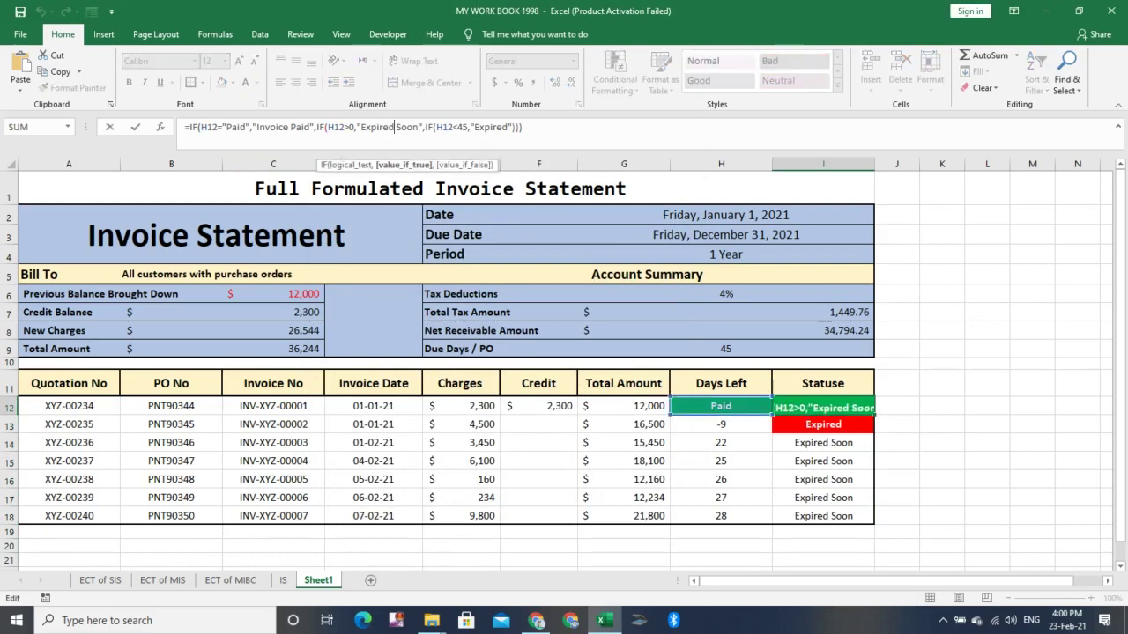
key("BackSpace")
key("BackSpace")
type("ing")
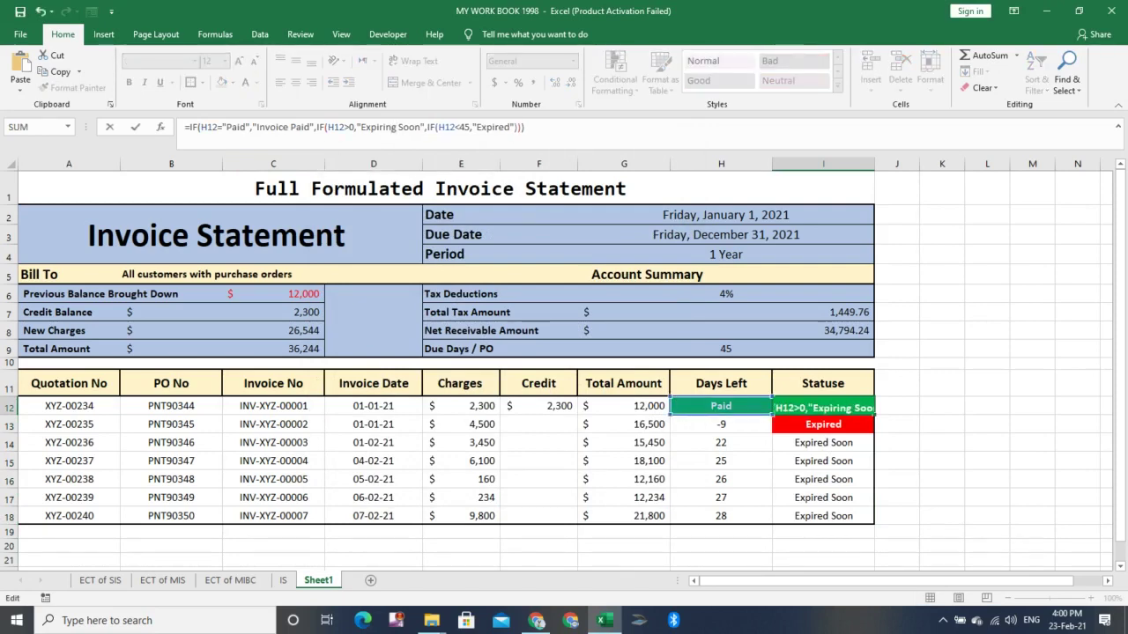
key("ctrl+Return")
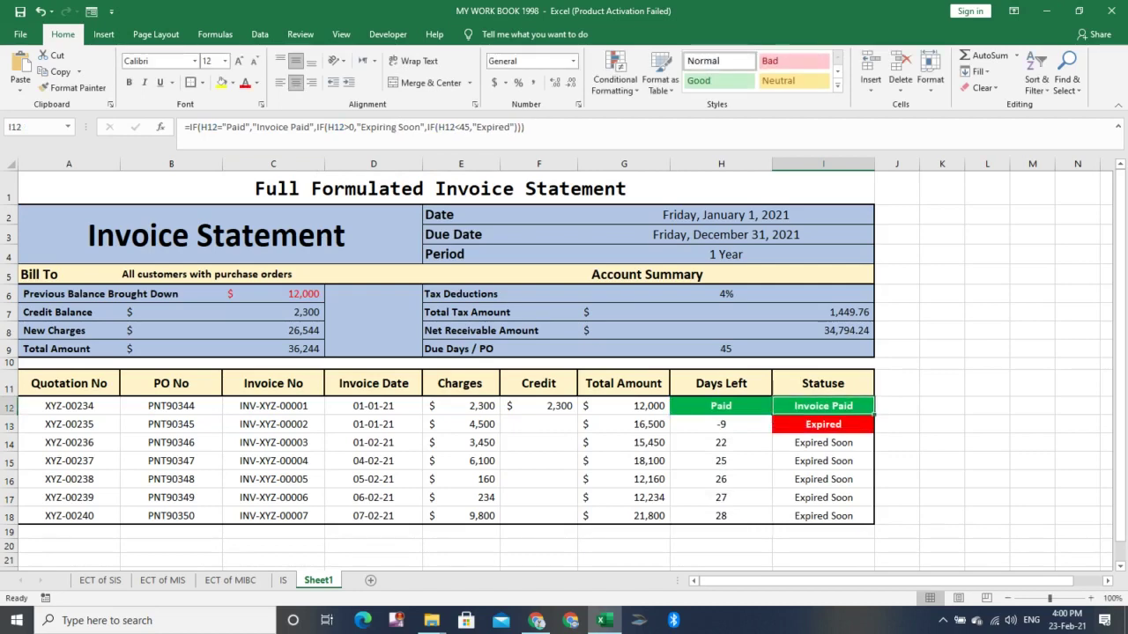
- Copy the corrected Statuse formula from I12 down through I18
left_click_drag(874, 415, 874, 523)
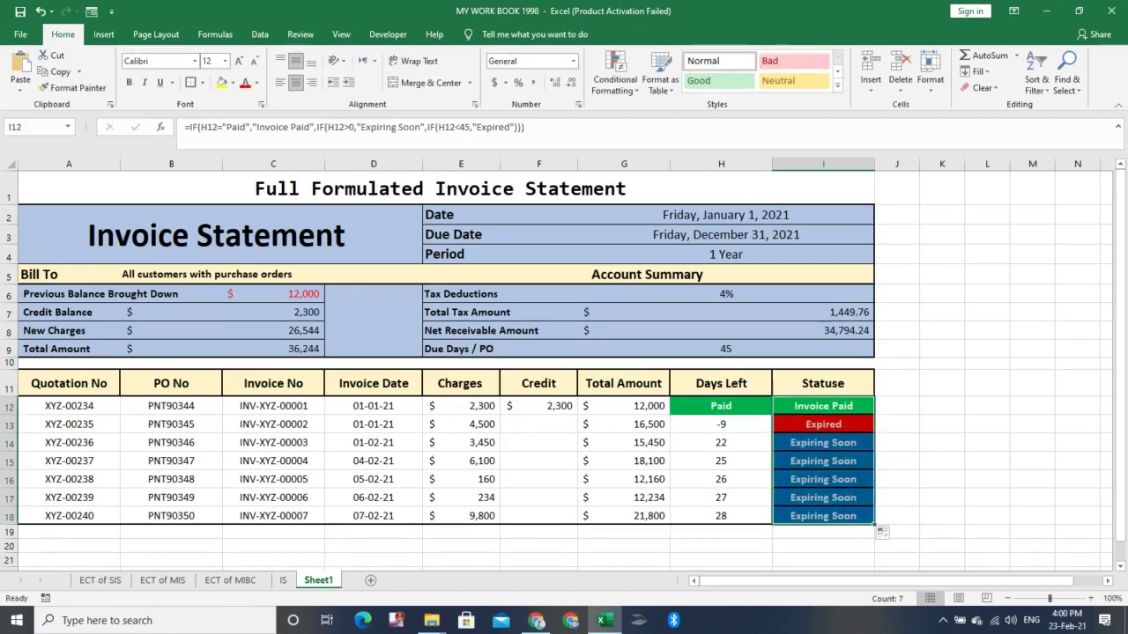
left_click(886, 533)
left_click(987, 546)
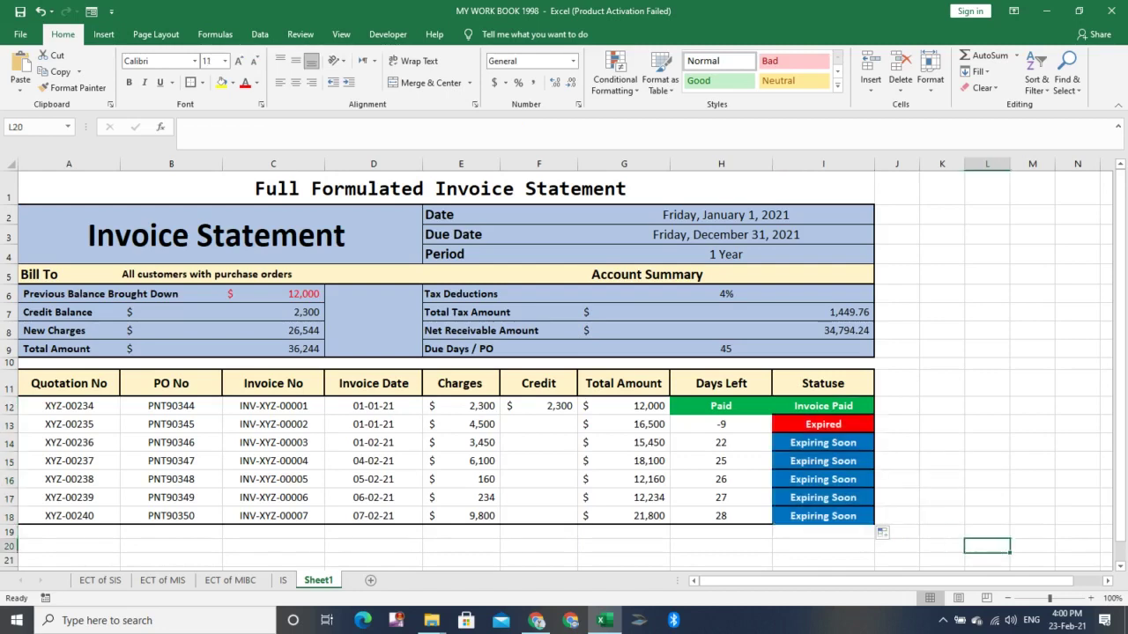
- Remove all borders from the Statuse cells I12:I18
left_click_drag(823, 516, 823, 405)
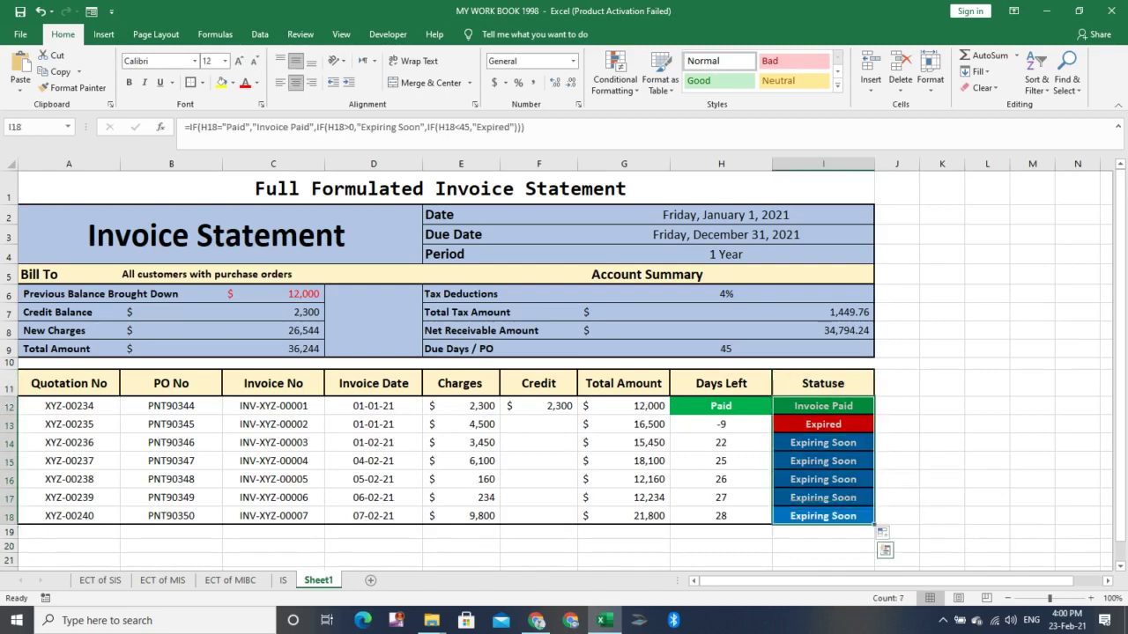
left_click(202, 82)
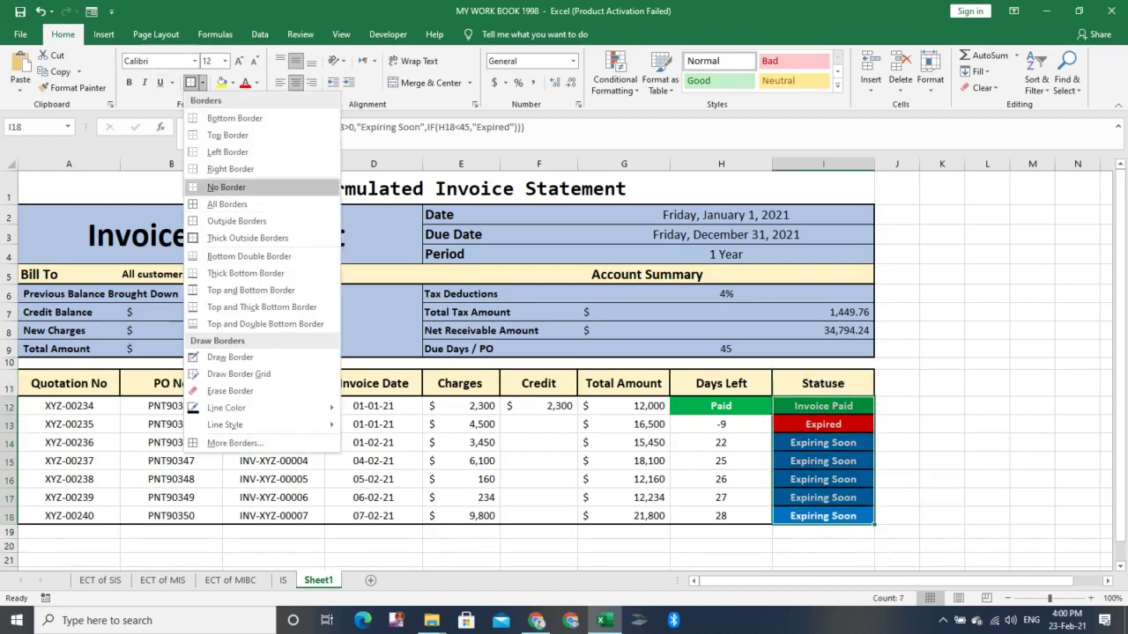
left_click(227, 187)
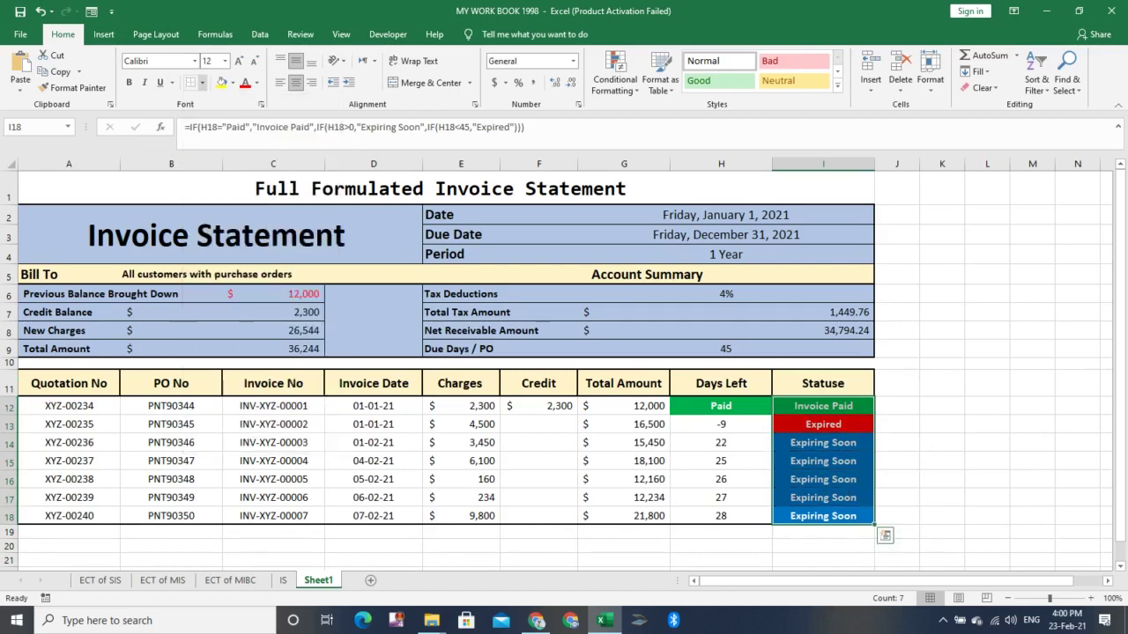
left_click(202, 82)
left_click(226, 187)
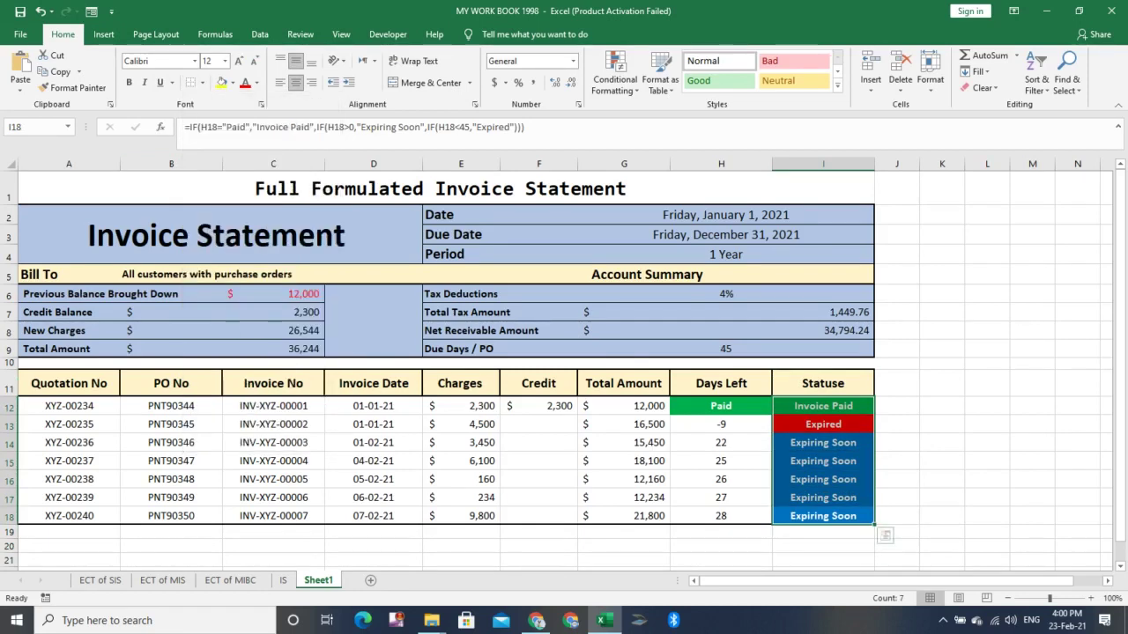
- Apply thick outside borders to the Statuse header cell I11
left_click(823, 384)
left_click(201, 82)
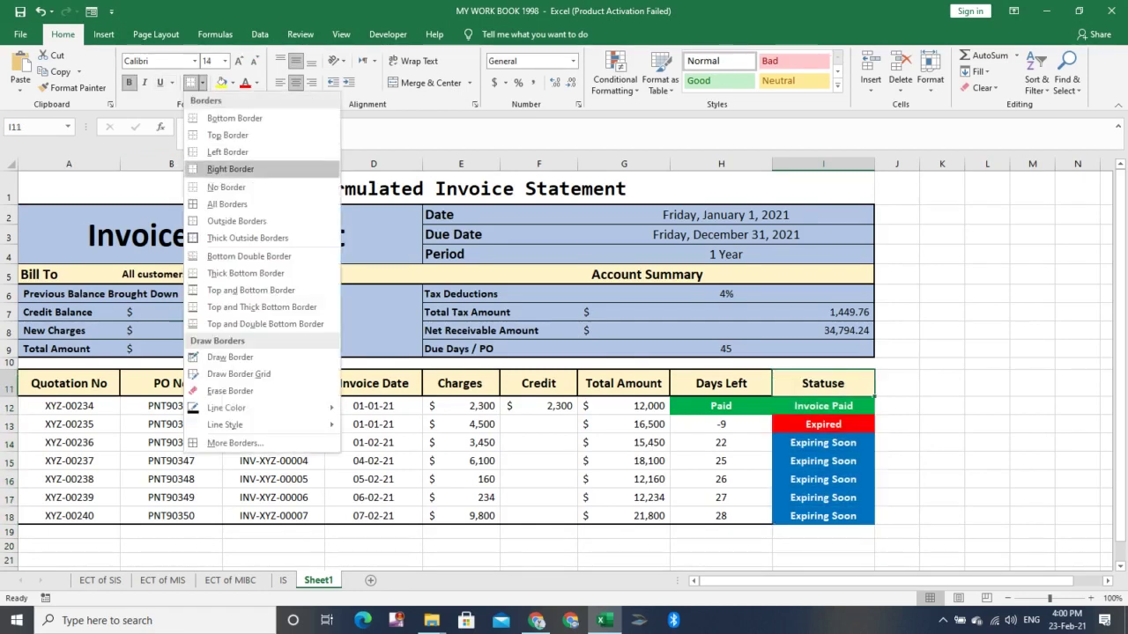
left_click(227, 241)
left_click(823, 407)
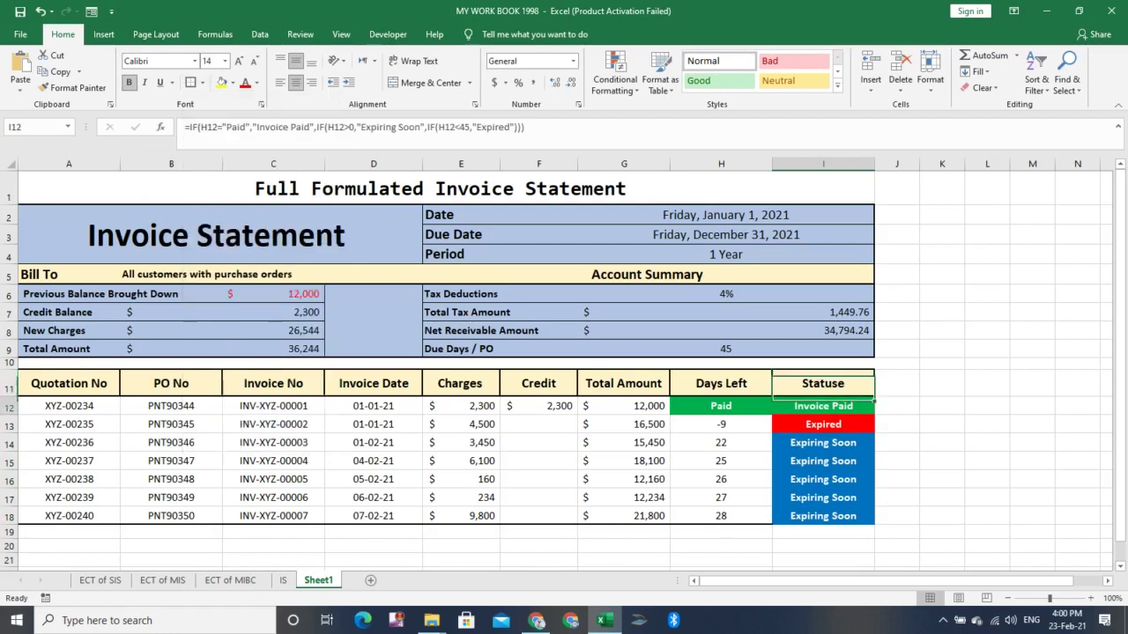
left_click(823, 516)
key("shift+Up")
key("shift+Up")
key("shift+Up")
key("shift+Up")
key("shift+Up")
key("shift+Up")
key("shift+Up")
key("shift+Up")
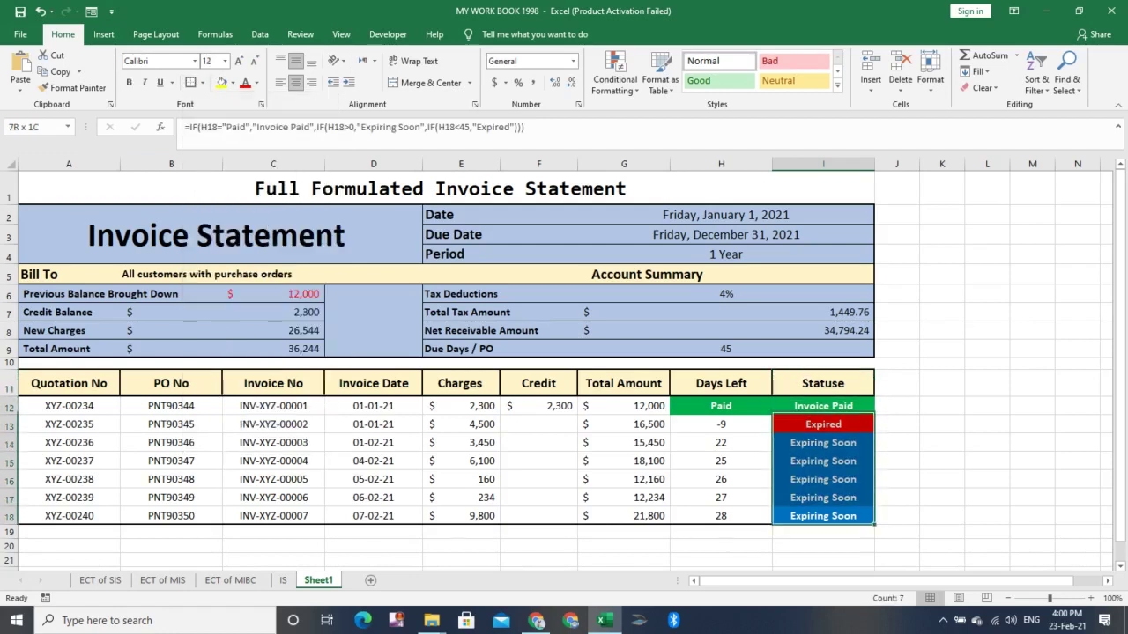
key("shift+Left")
key("shift+Left")
key("shift+Left")
key("shift+Left")
key("shift+Left")
key("shift+Left")
key("shift+Left")
key("shift+Down")
key("shift+Left")
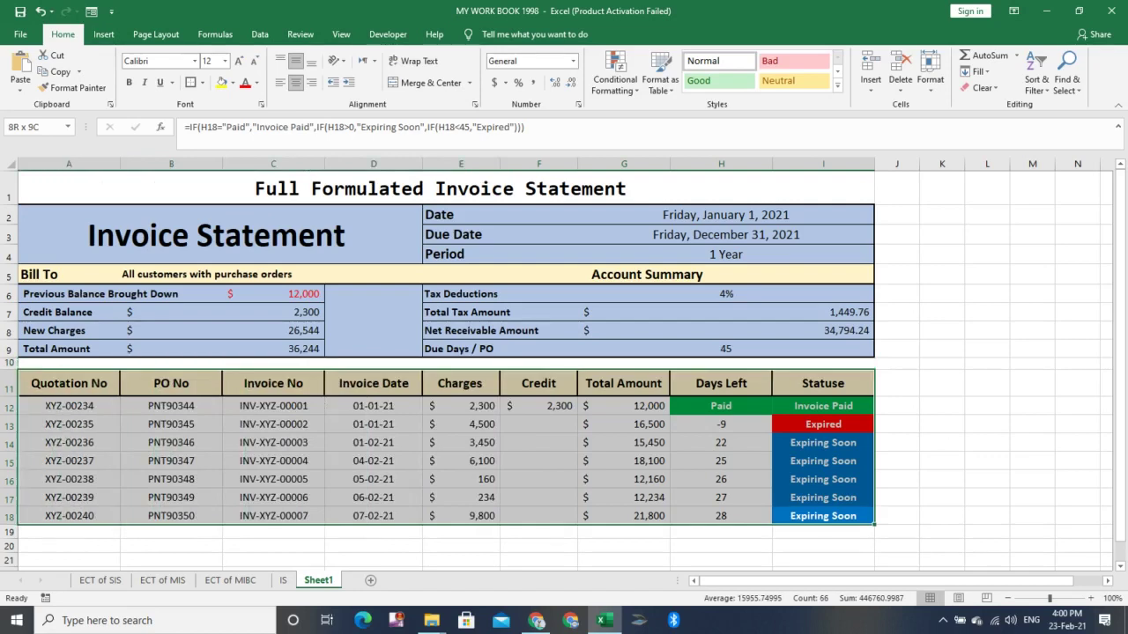
left_click(987, 384)
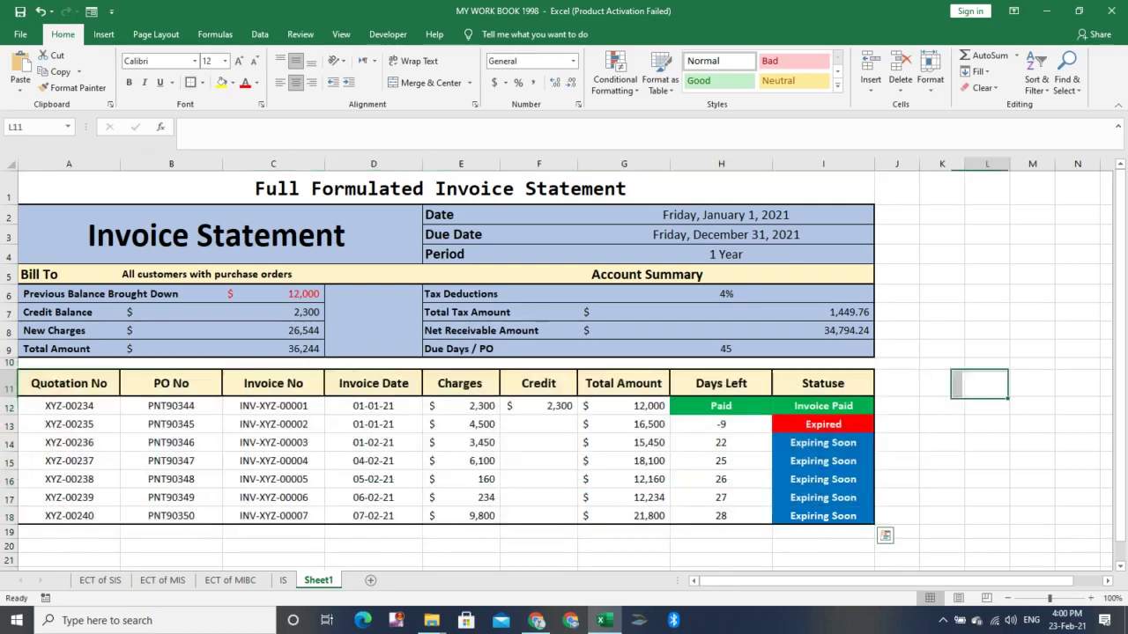
left_click(986, 460)
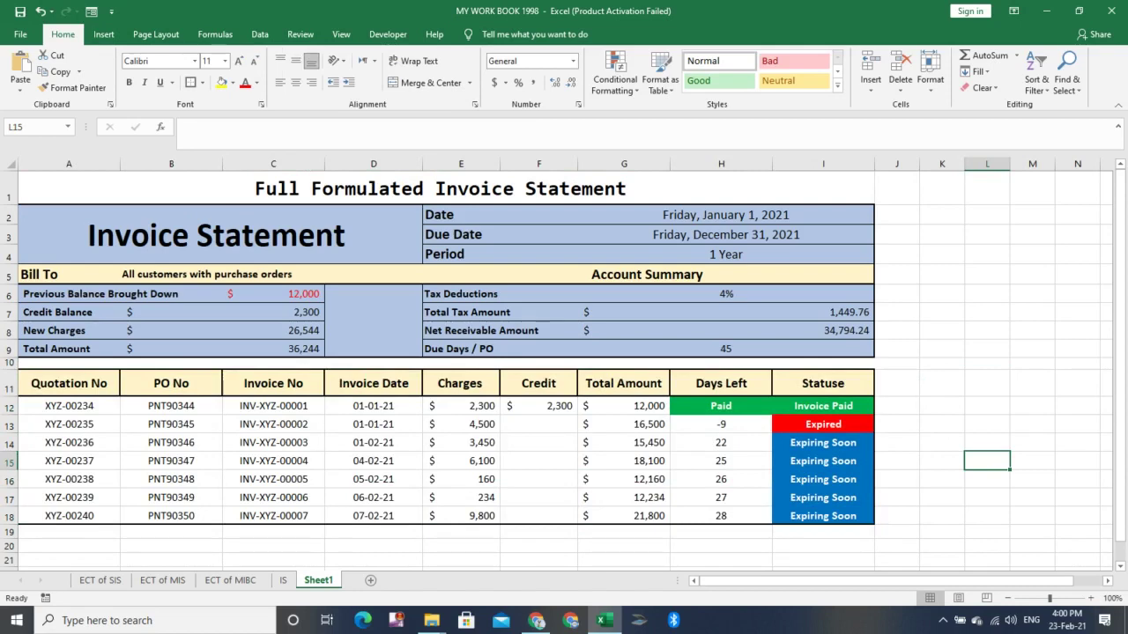
- Fill the Credit cells F13, F14 and F15 with formulas that reference their rows' charges: =E13, =E14 and =E15
left_click(538, 425)
type("=E13")
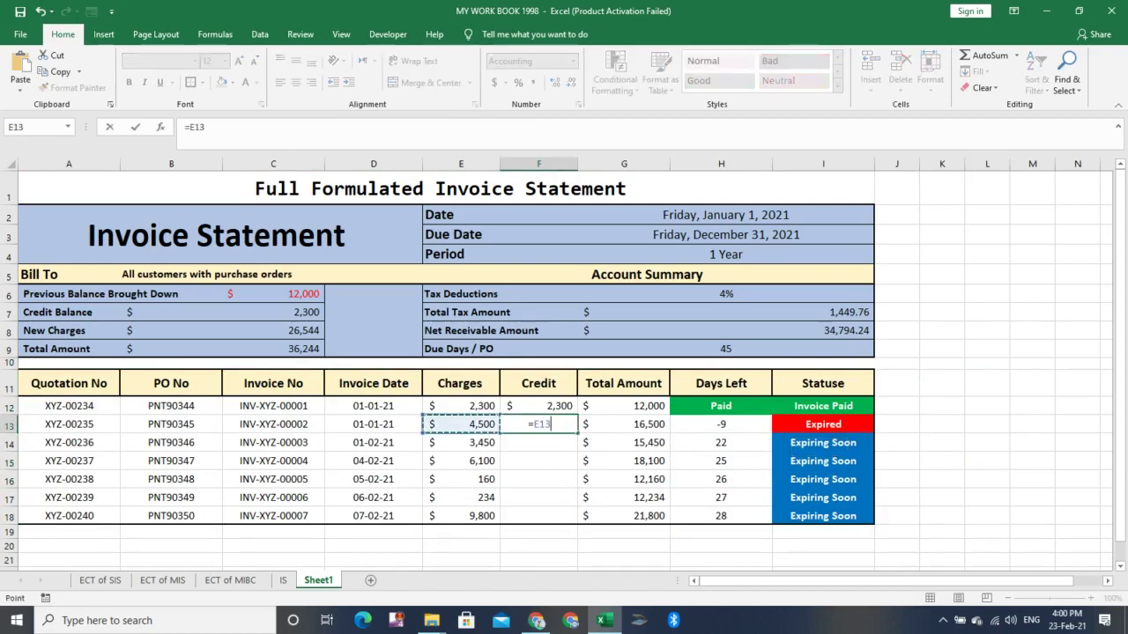
key("Return")
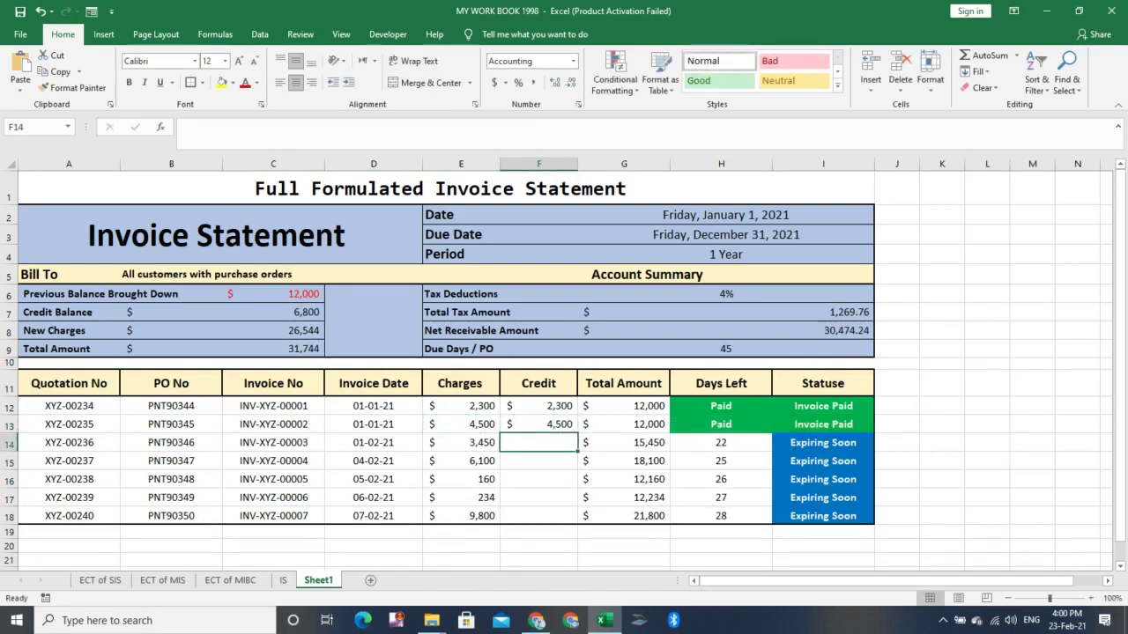
type("=E14")
key("Return")
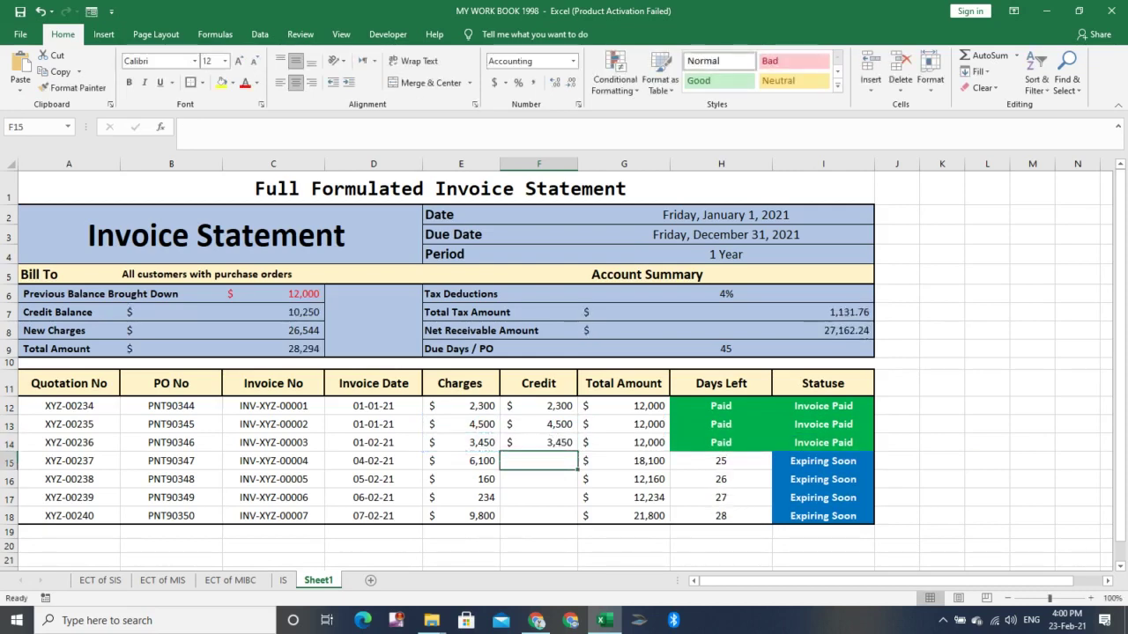
type("=")
left_click(460, 459)
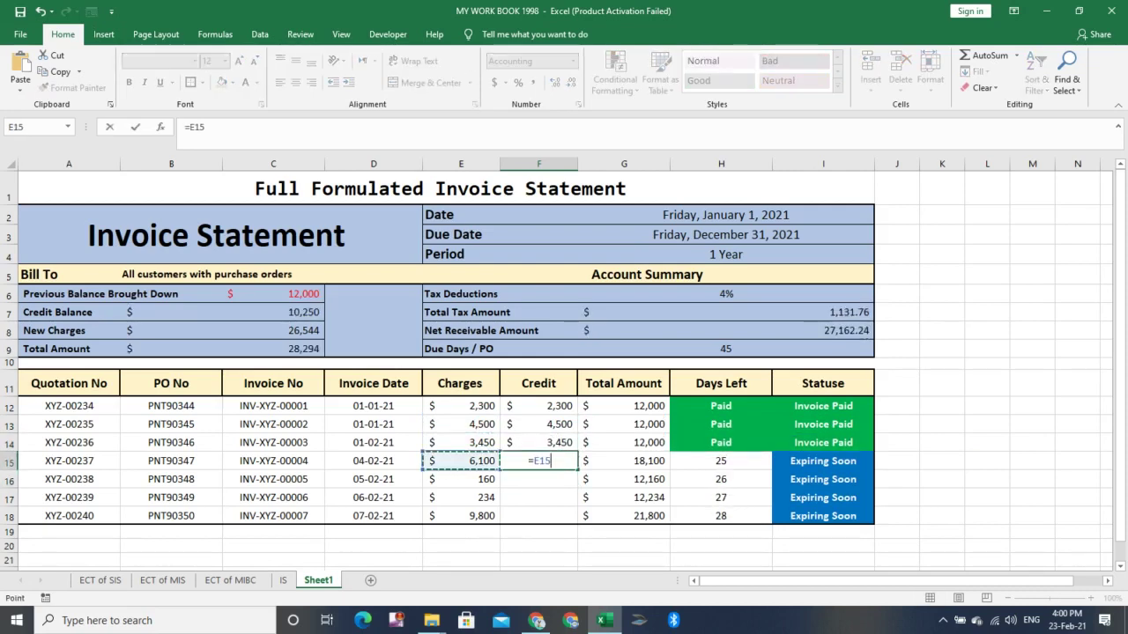
key("Return")
- Clear the Credit entry in F12 for the first invoice
key("Up")
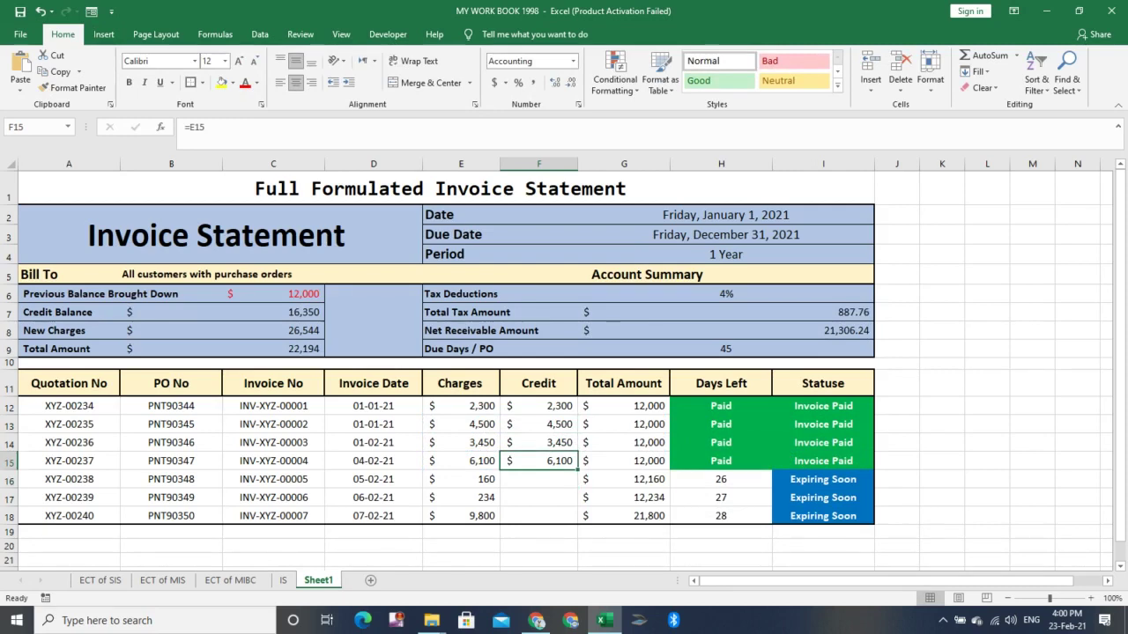
key("Up")
key("Up")
key("Up")
key("BackSpace")
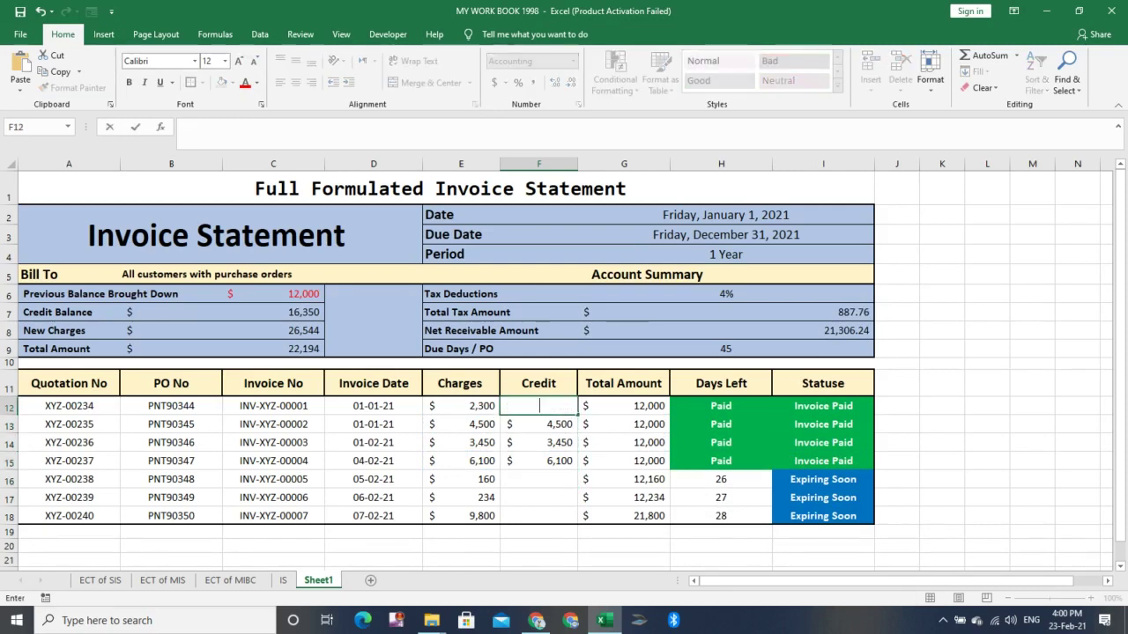
key("Return")
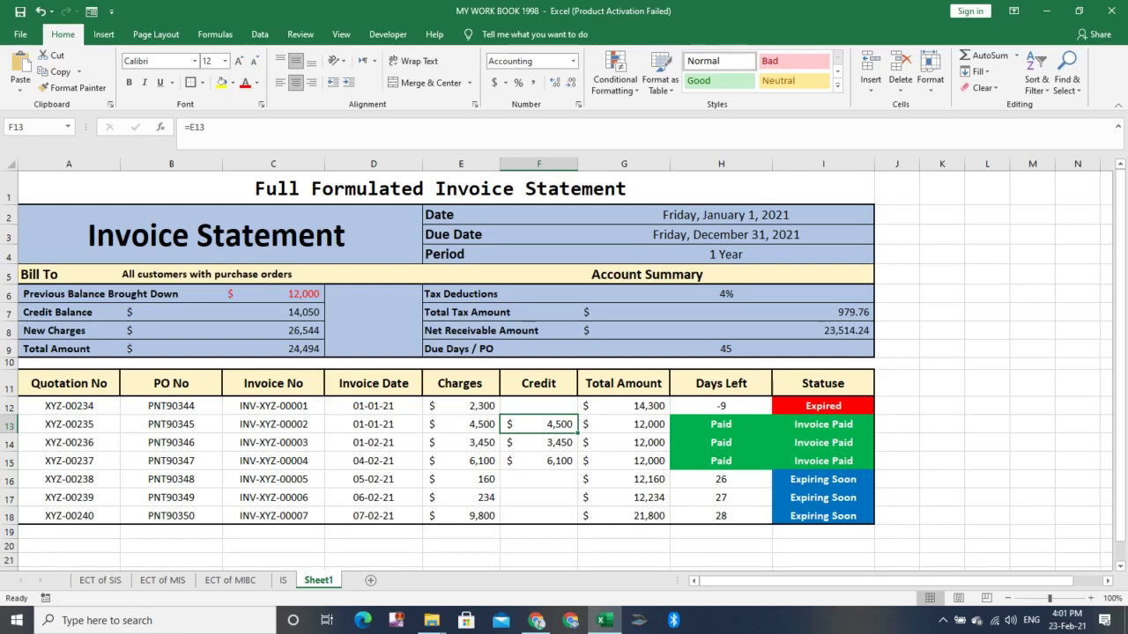
- Enter =E12 as the first invoice's Credit in F12 so it equals the charge
key("Up")
type("=")
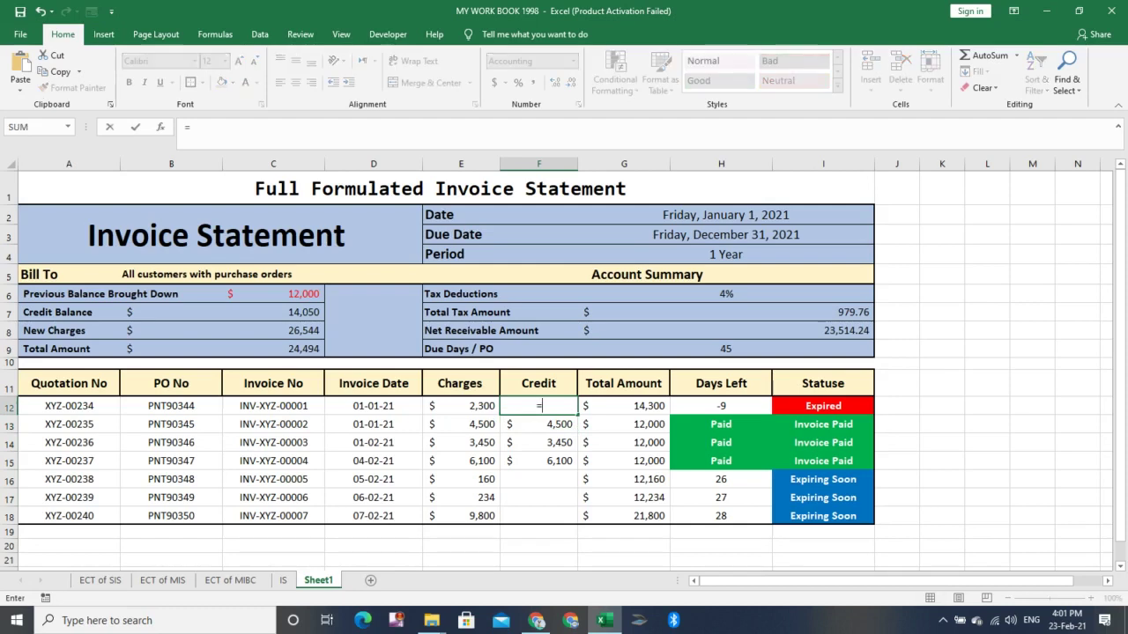
key("Left")
key("Return")
left_click(986, 442)
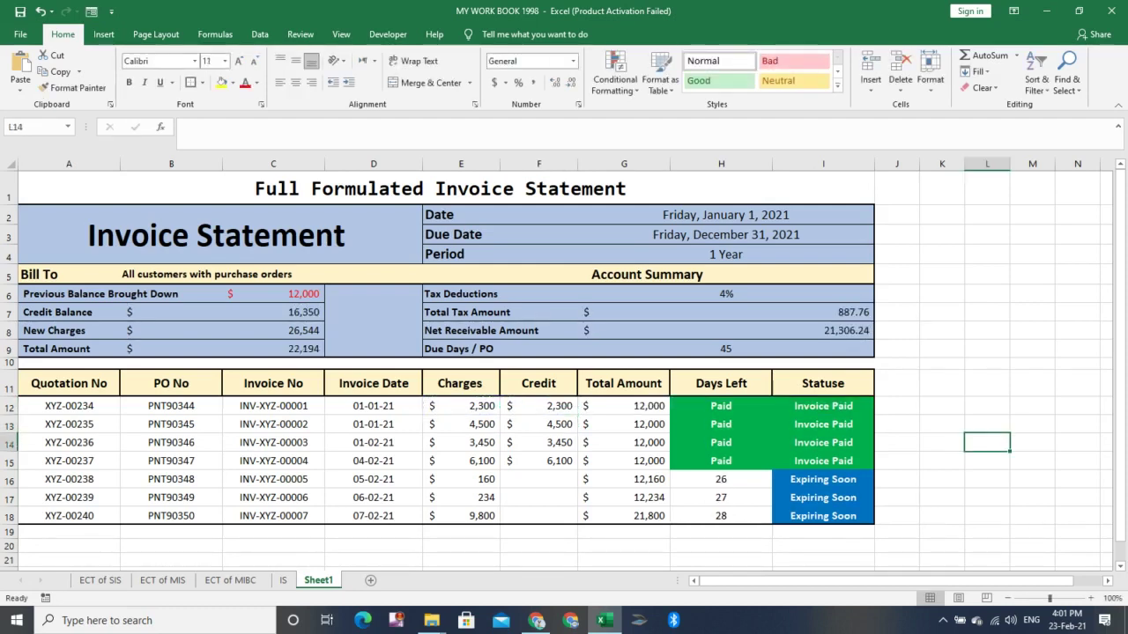
left_click(942, 383)
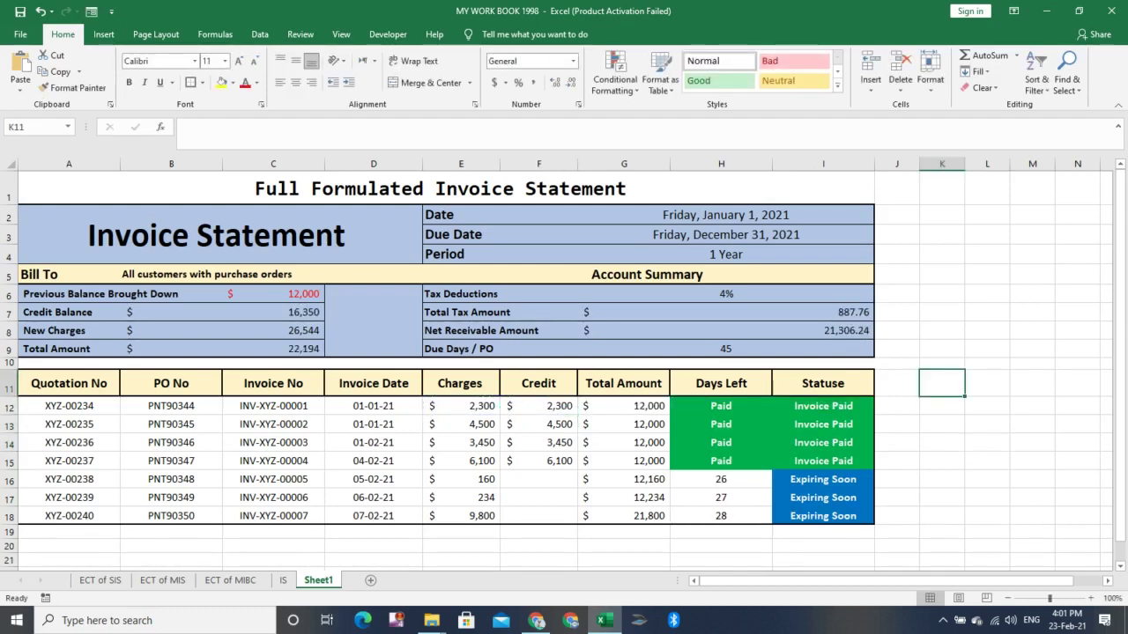